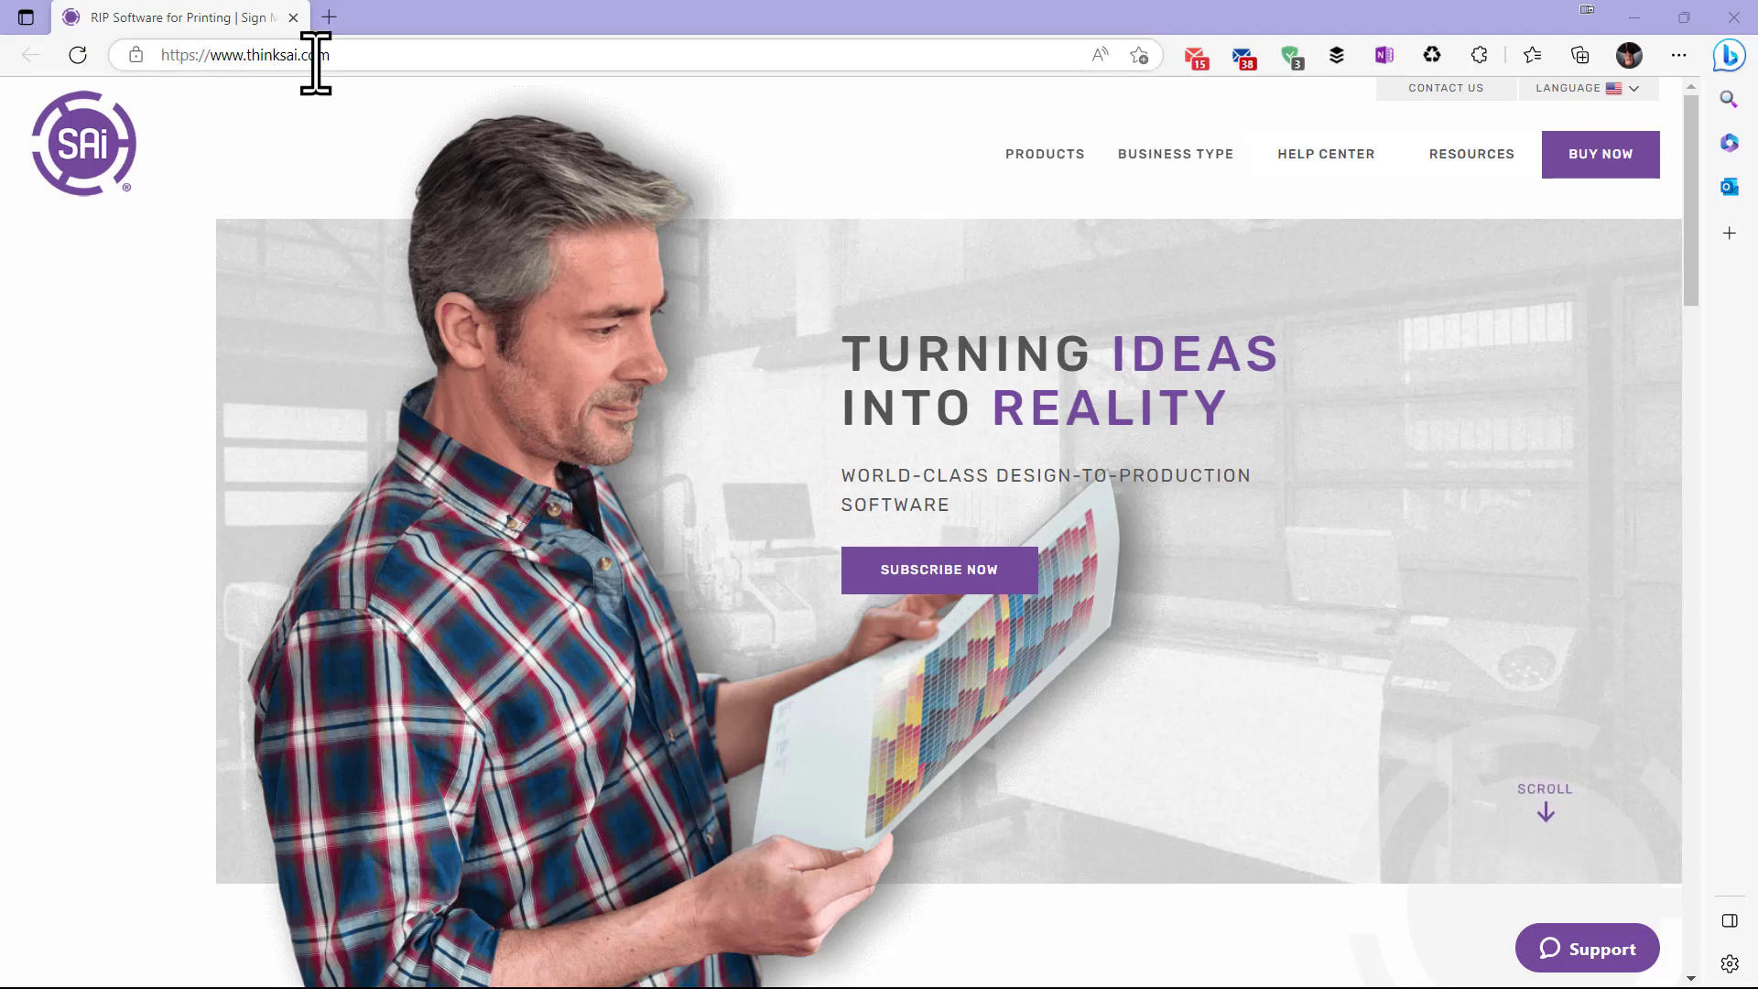
Open the Getting Started section of the SAi Help Center
{"action": "left_click", "coordinate": [1343, 159]}
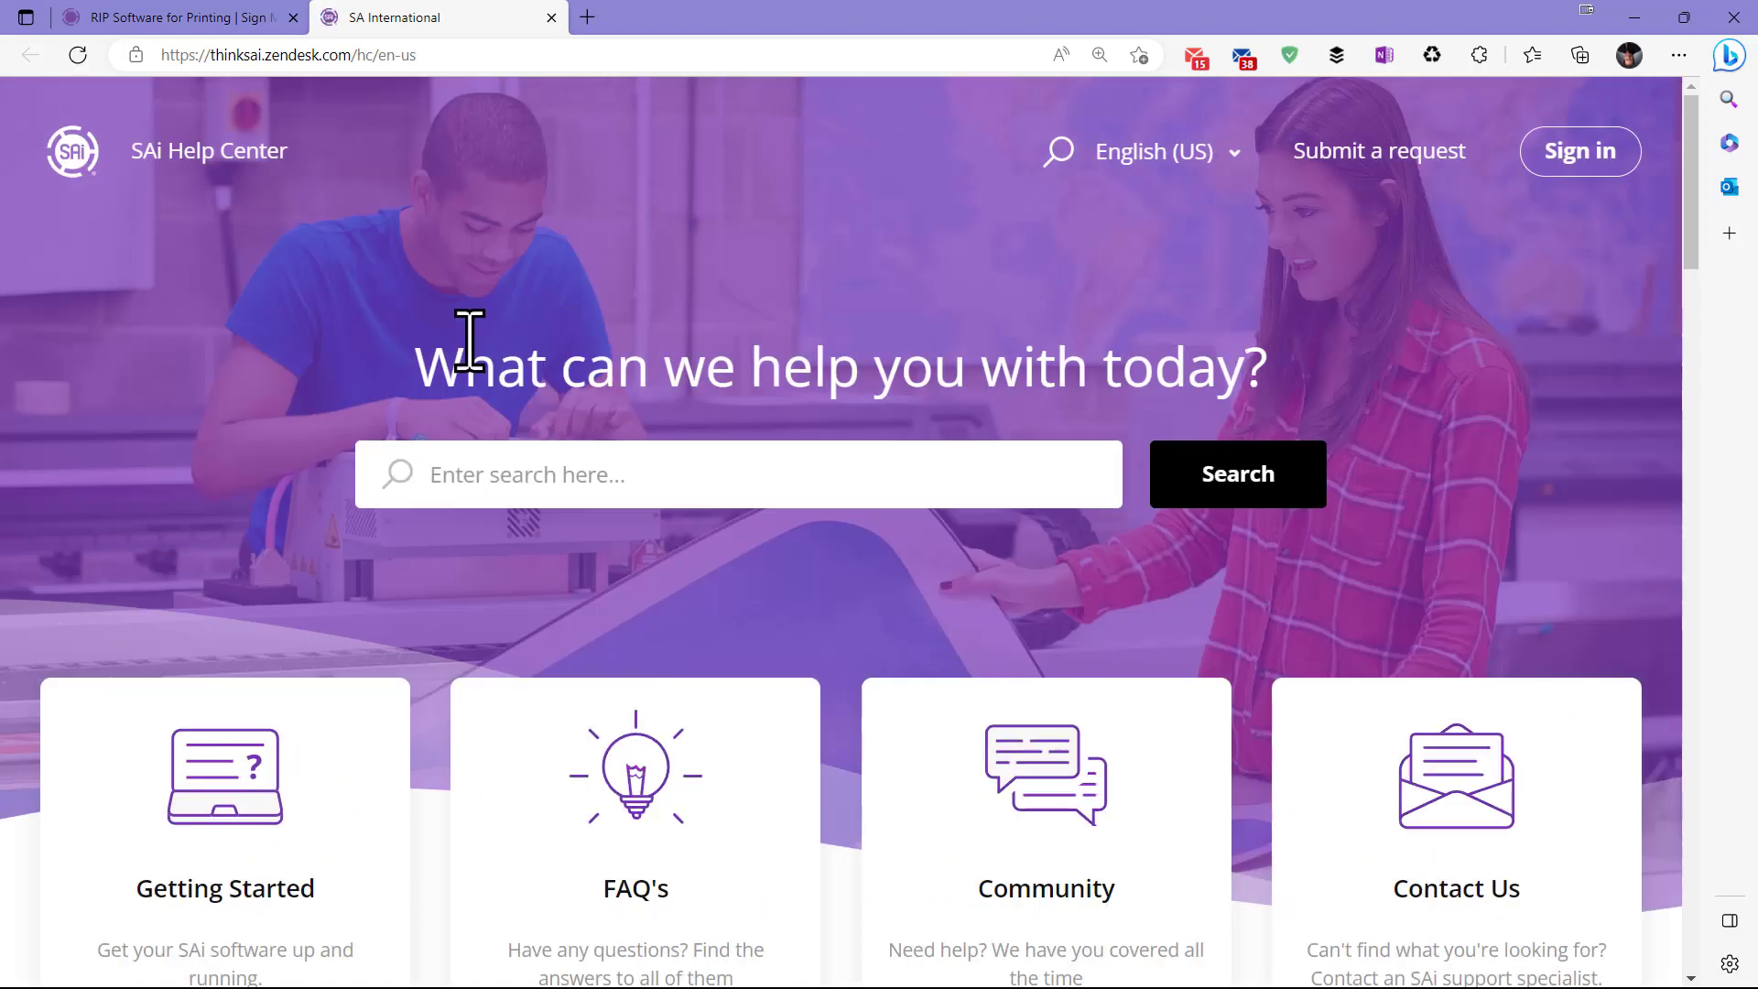
{"action": "scroll", "coordinate": [284, 774], "scroll_direction": "down", "scroll_amount": 1}
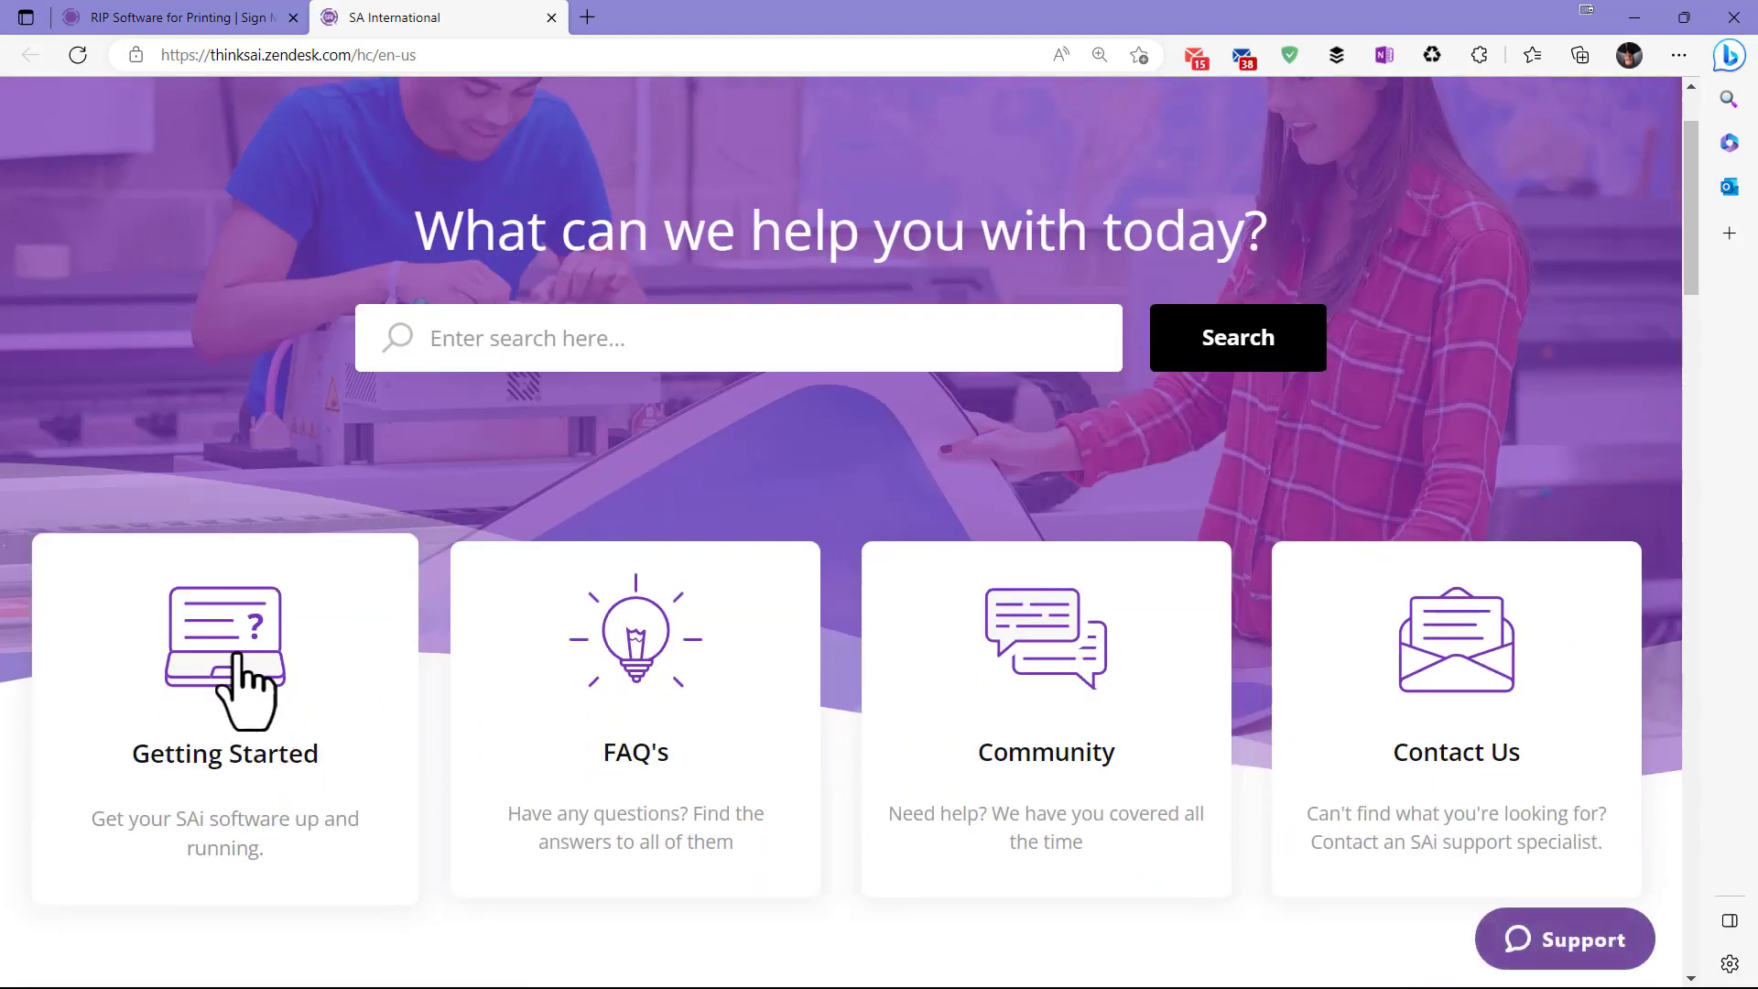
{"action": "left_click", "coordinate": [235, 682]}
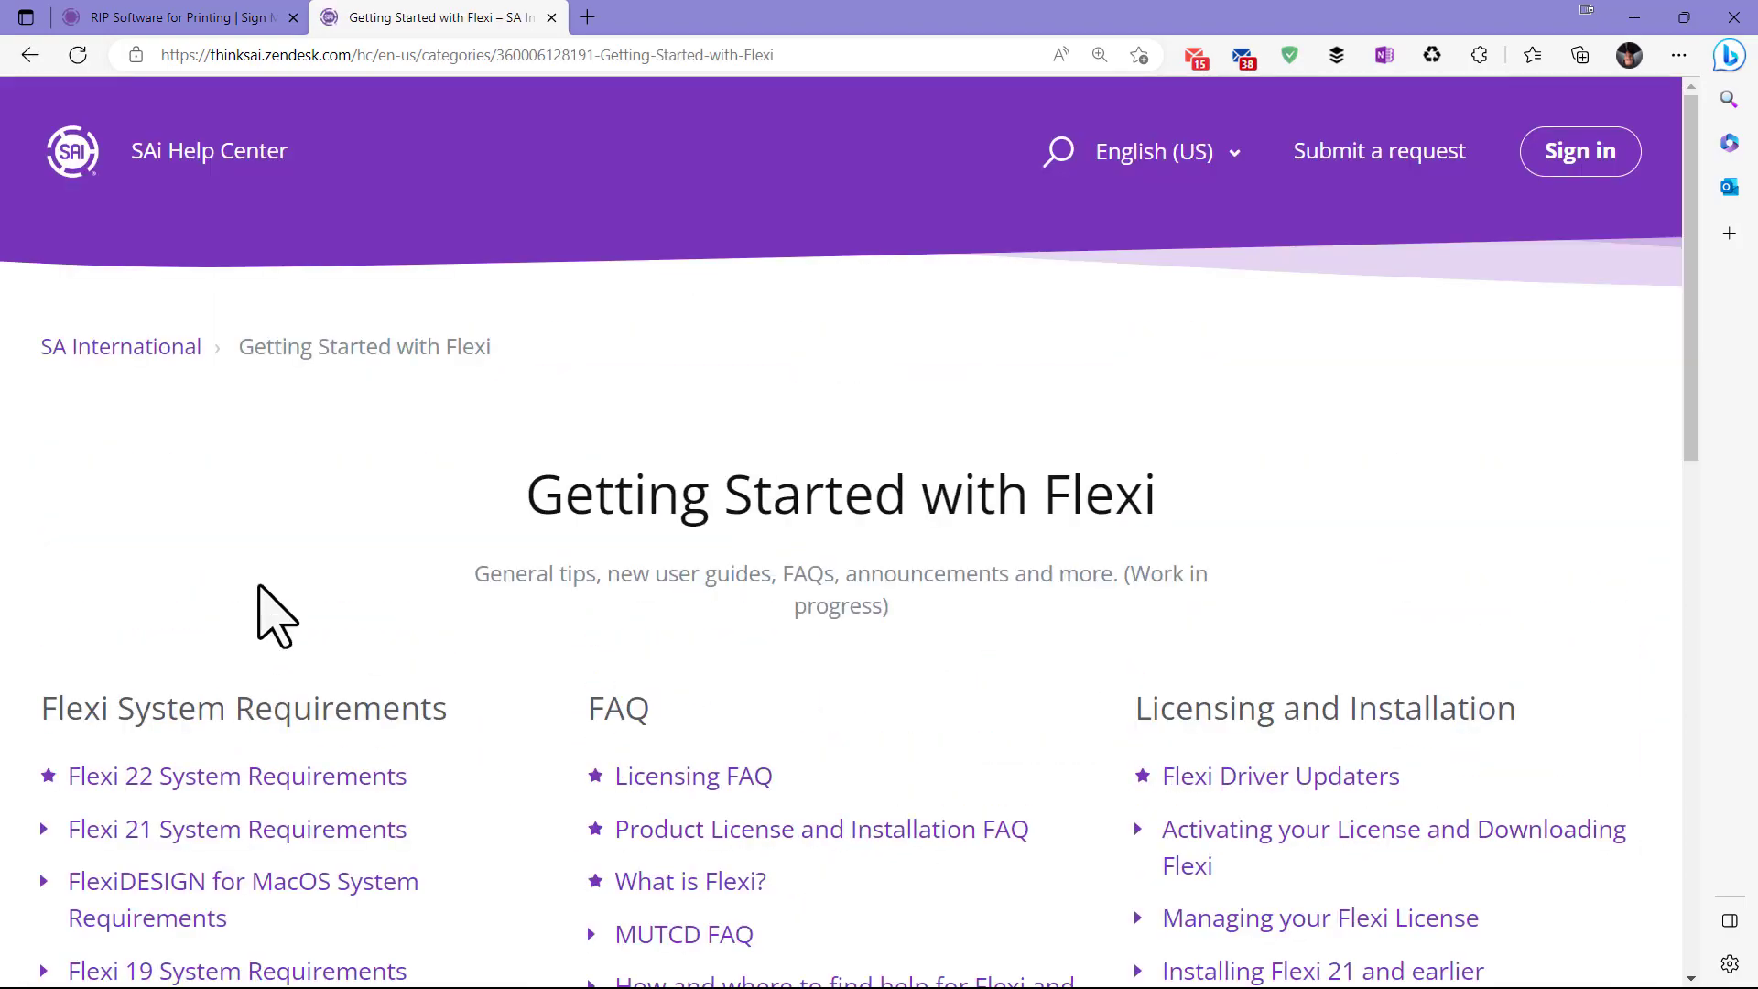
Open the Flexi 22 System Requirements article and review its supported operating systems and recommended hardware
{"action": "scroll", "coordinate": [274, 586], "scroll_direction": "down", "scroll_amount": 2}
{"action": "scroll", "coordinate": [270, 565], "scroll_direction": "down", "scroll_amount": 2}
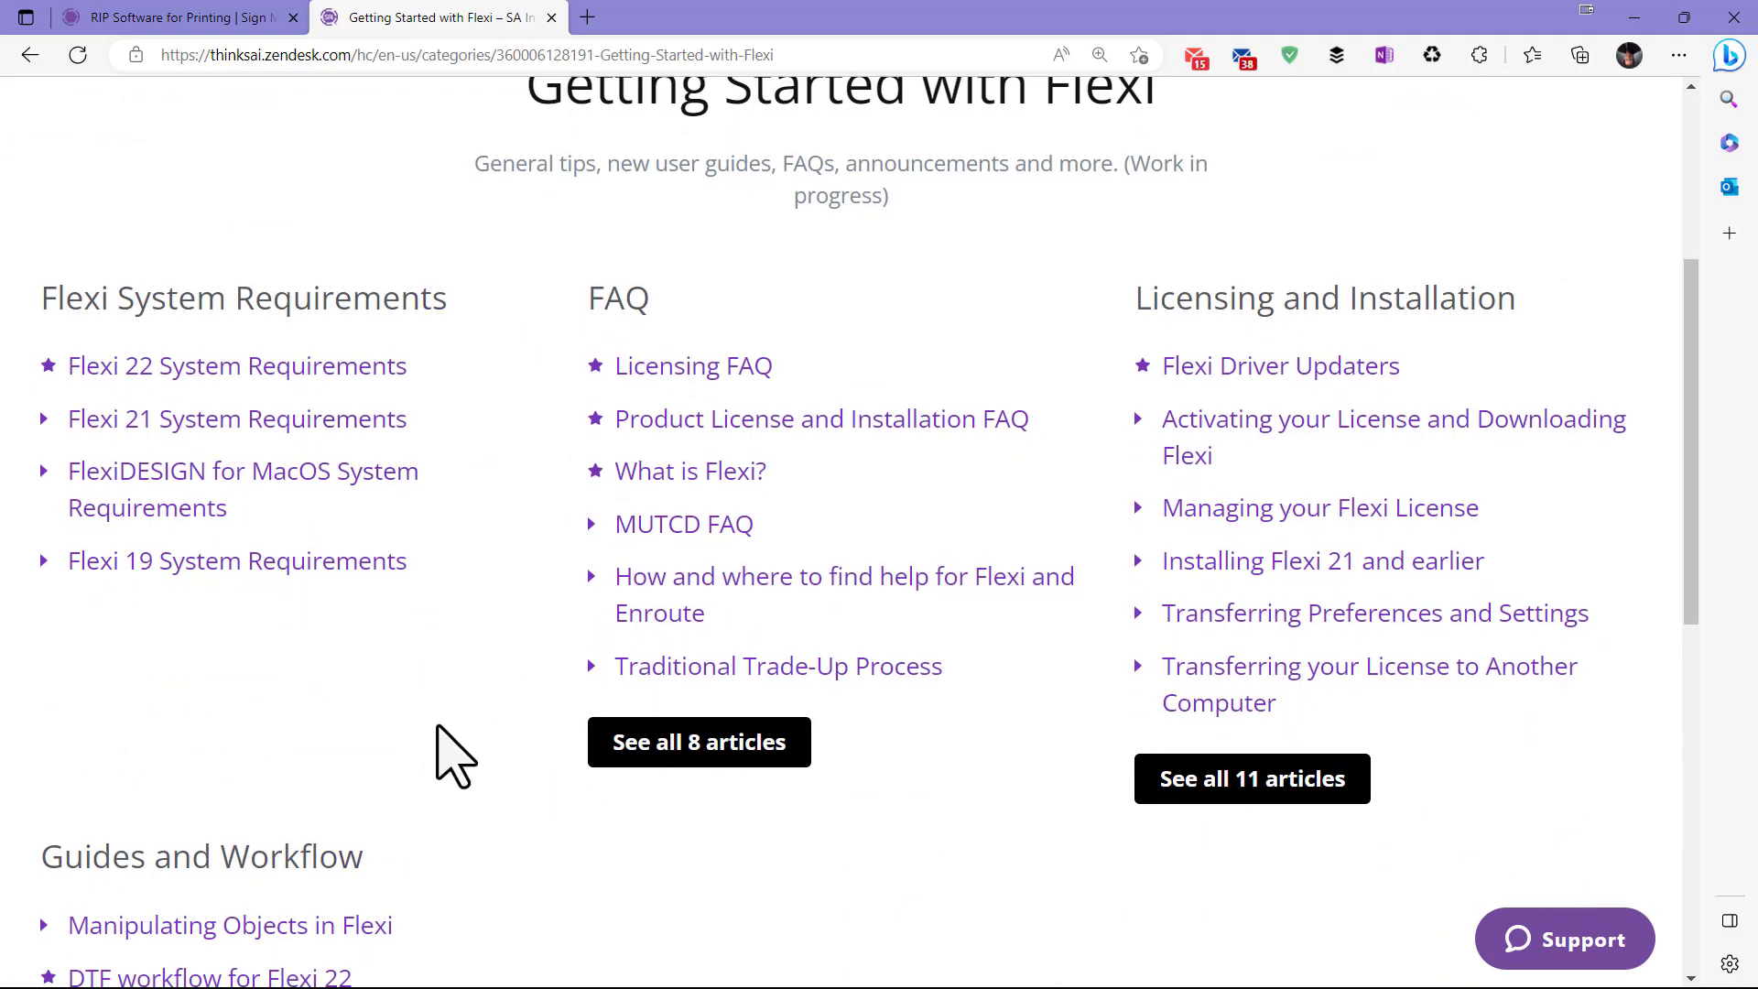
{"action": "left_click", "coordinate": [325, 371]}
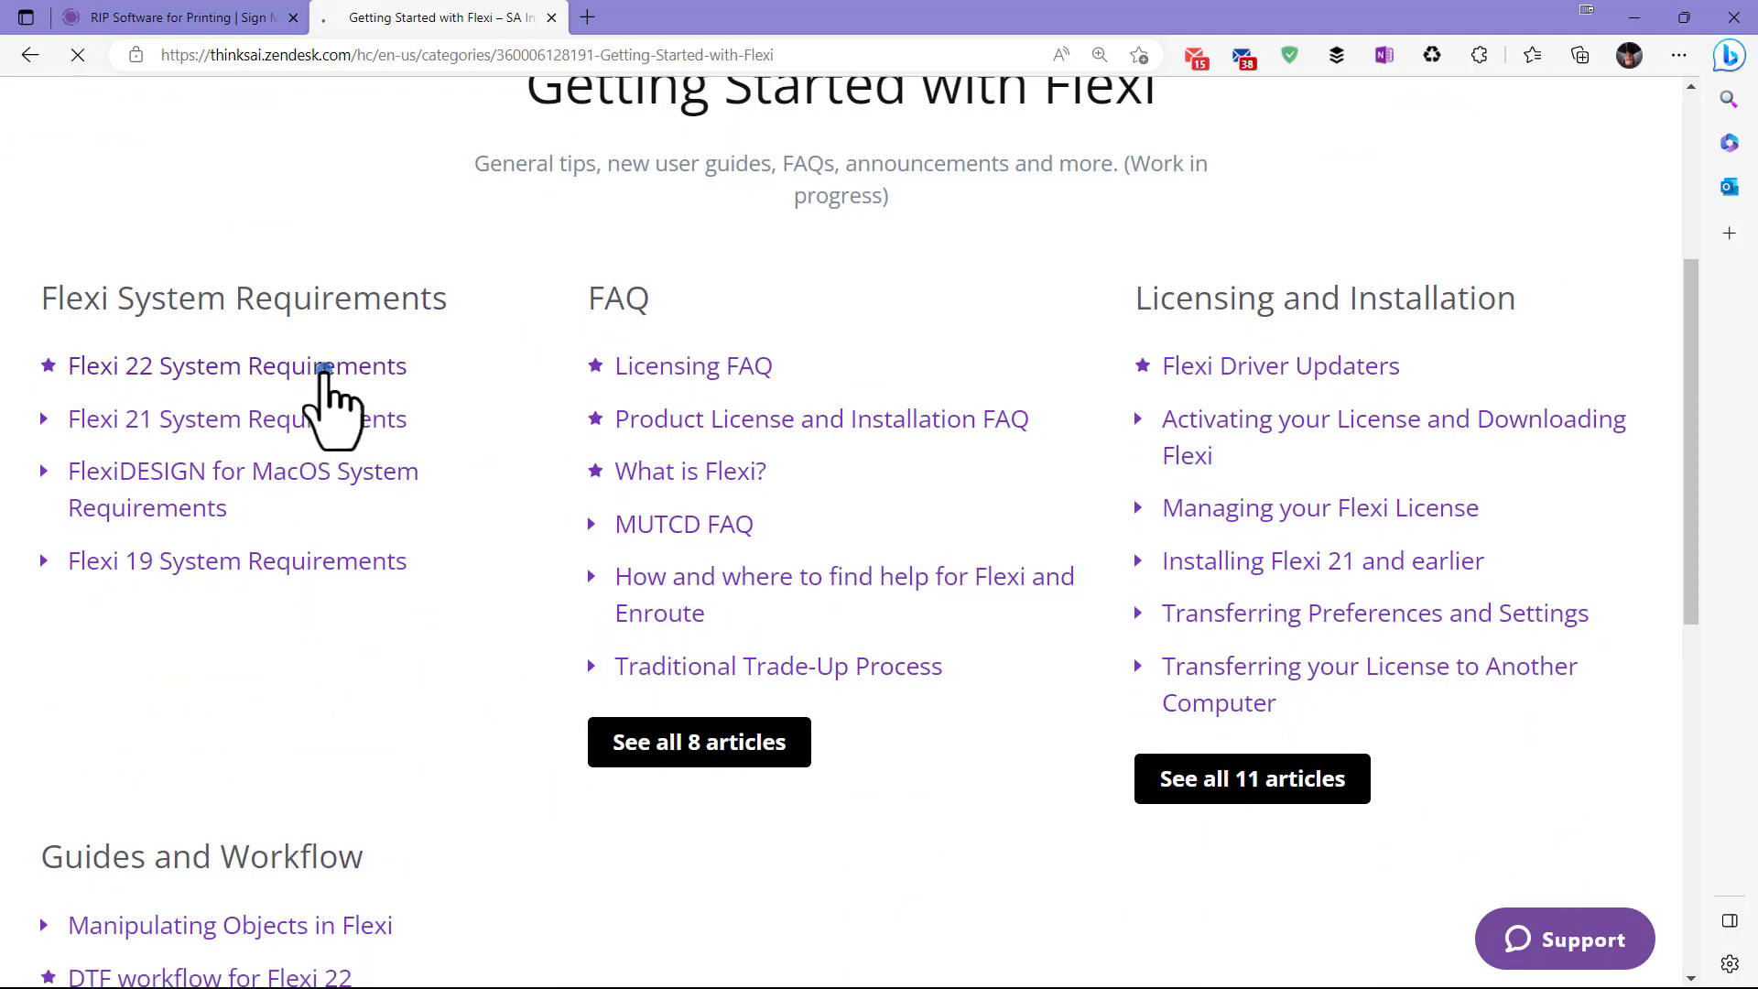
{"action": "scroll", "coordinate": [847, 595], "scroll_direction": "down", "scroll_amount": 5}
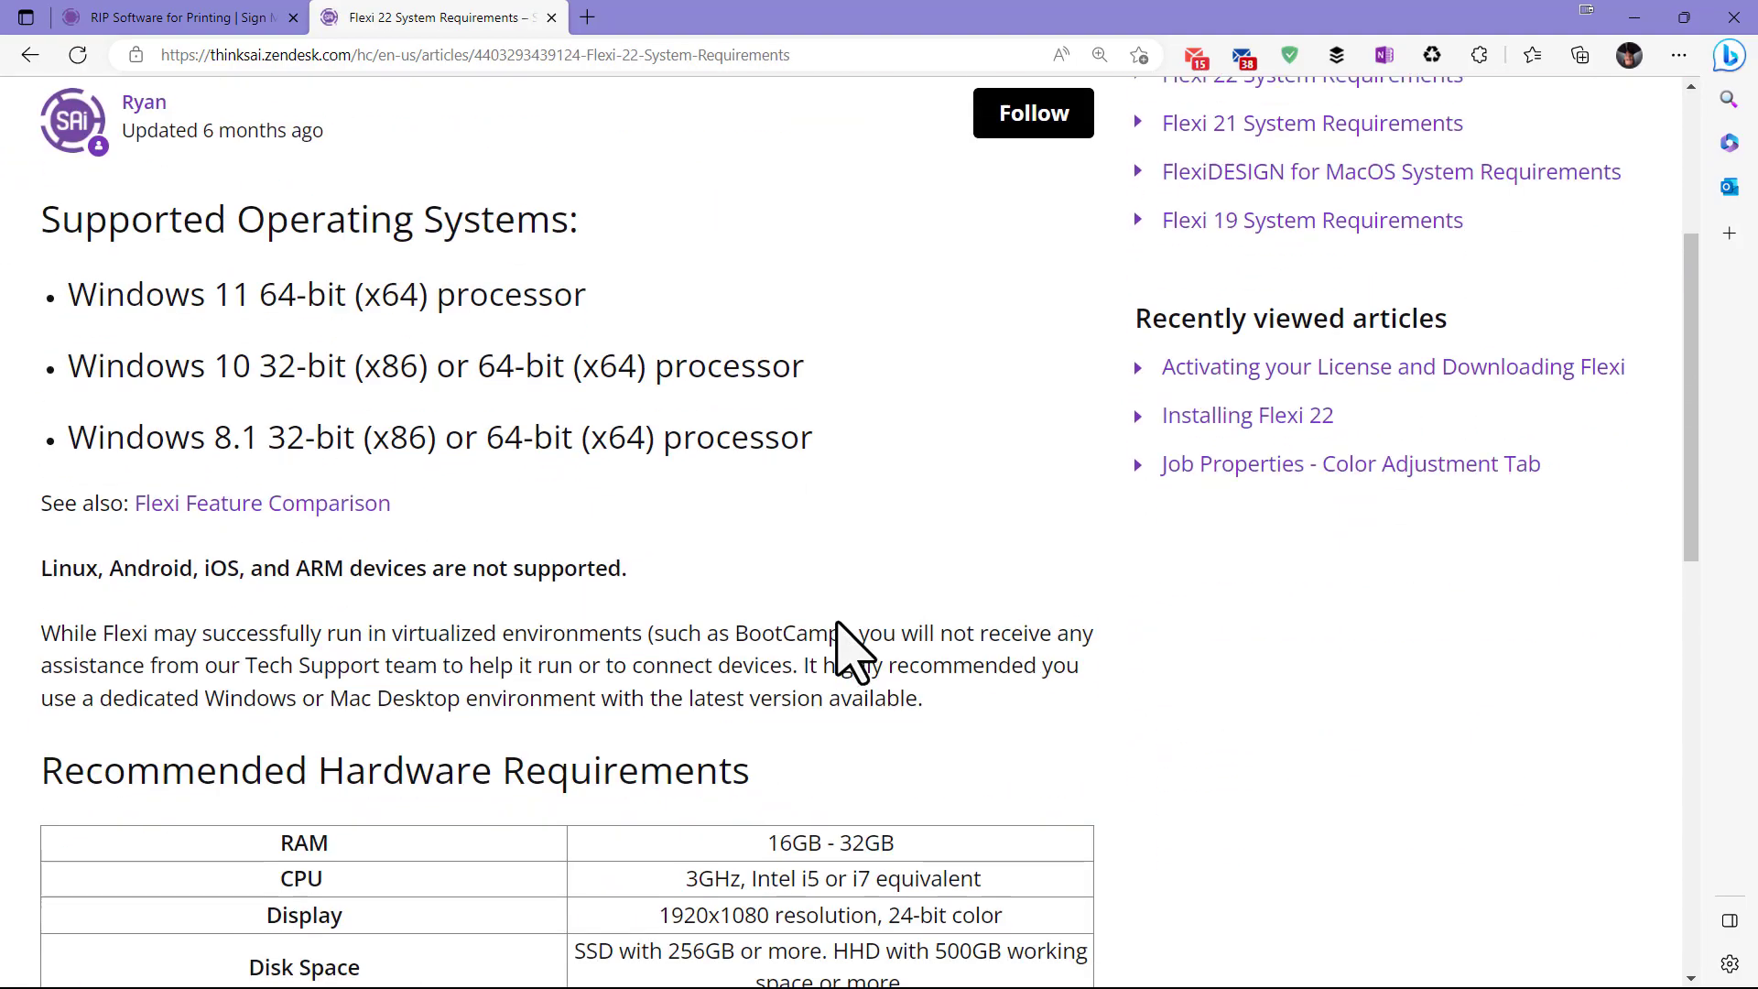
{"action": "scroll", "coordinate": [778, 605], "scroll_direction": "down", "scroll_amount": 3}
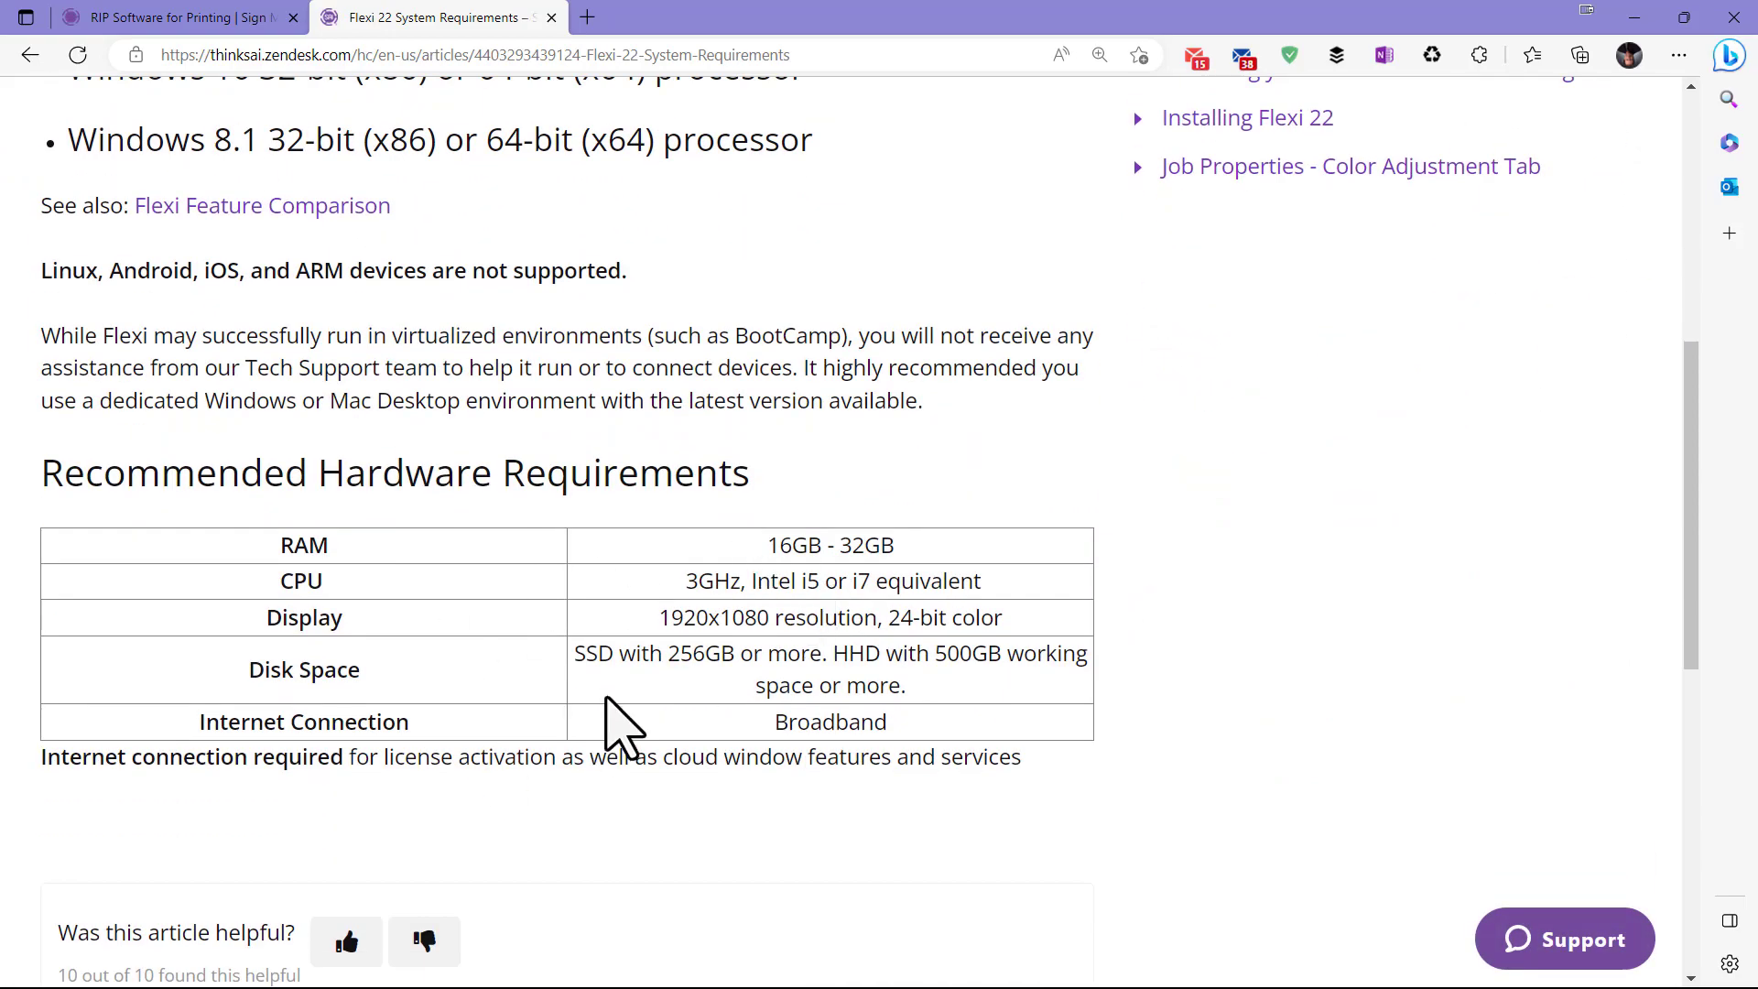
{"action": "scroll", "coordinate": [616, 726], "scroll_direction": "up", "scroll_amount": 3}
{"action": "scroll", "coordinate": [618, 727], "scroll_direction": "up", "scroll_amount": 5}
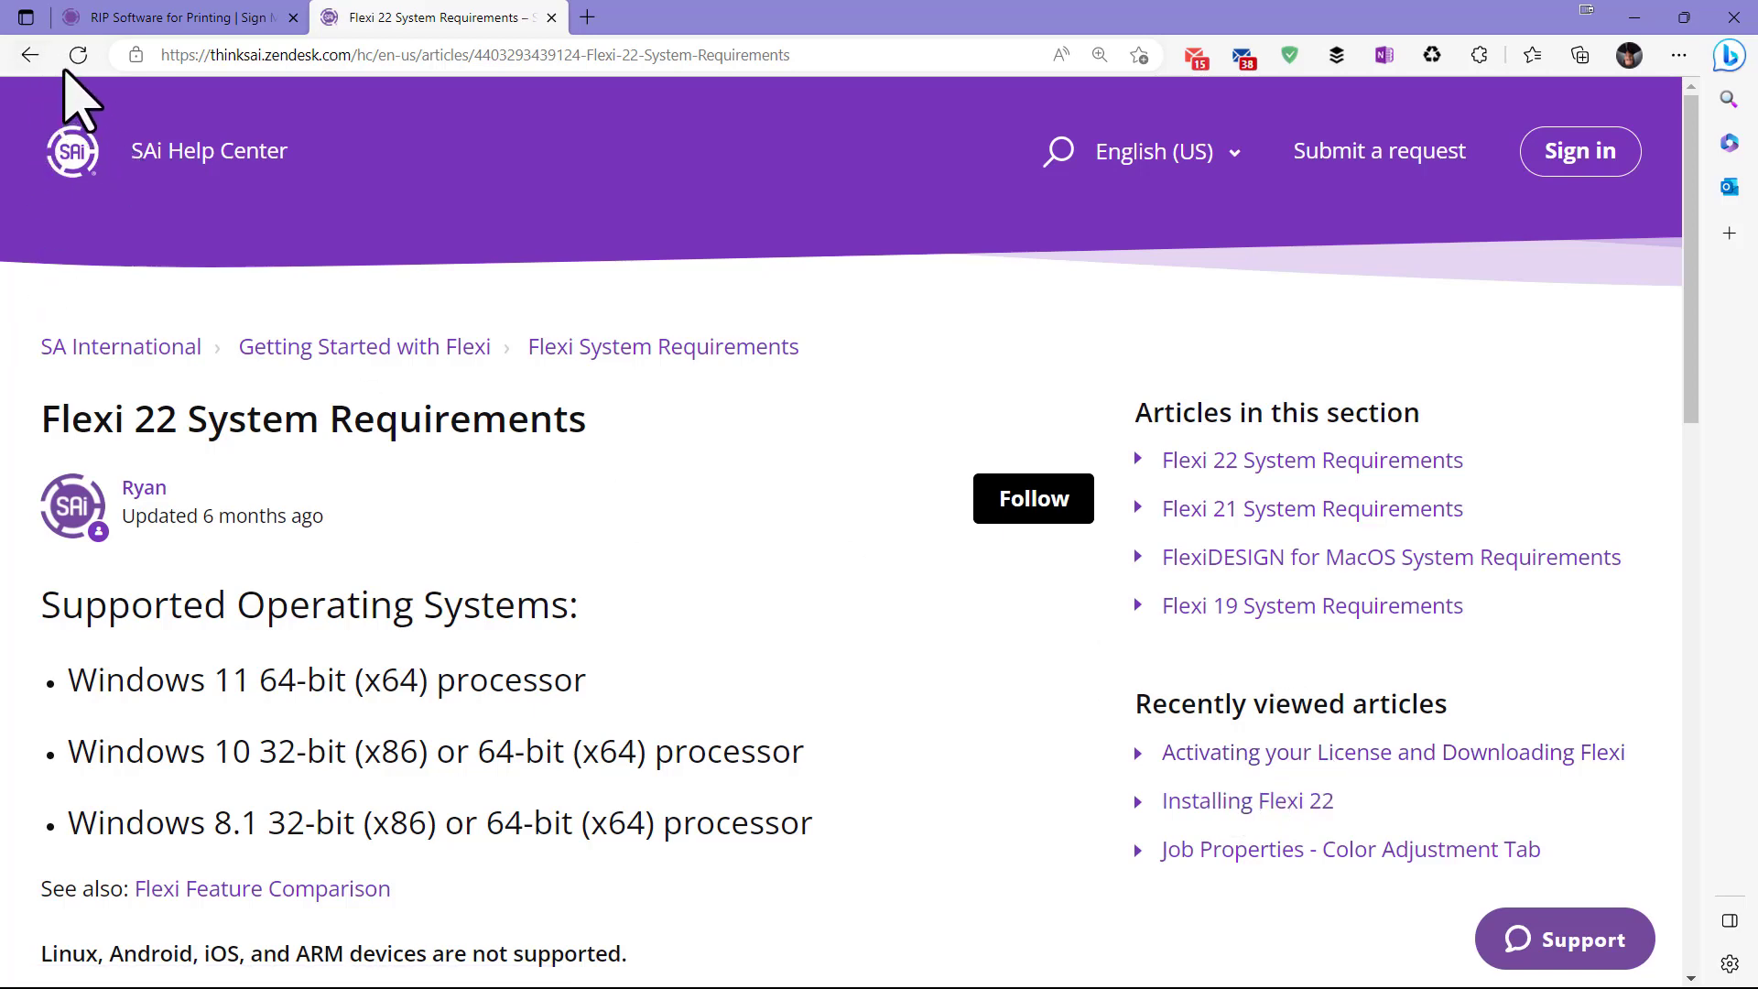
Return to the Getting Started with Flexi page and open the article on activating the license and downloading Flexi
{"action": "left_click", "coordinate": [30, 55]}
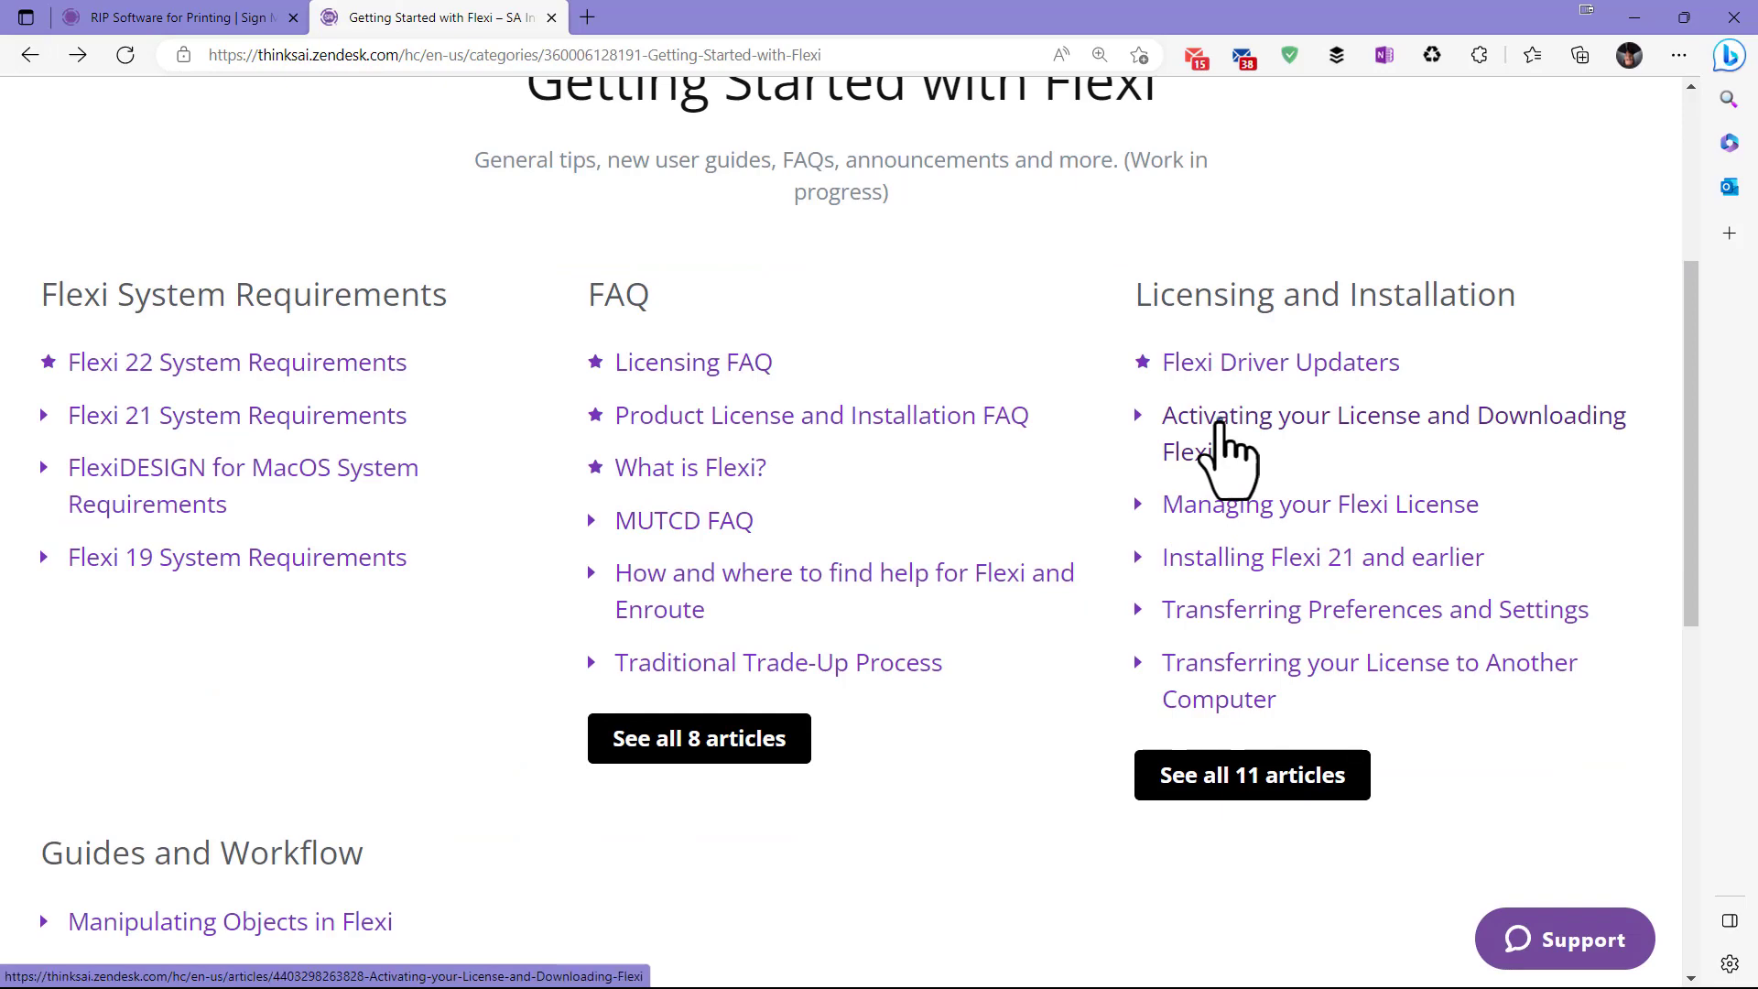
{"action": "left_click", "coordinate": [1220, 423]}
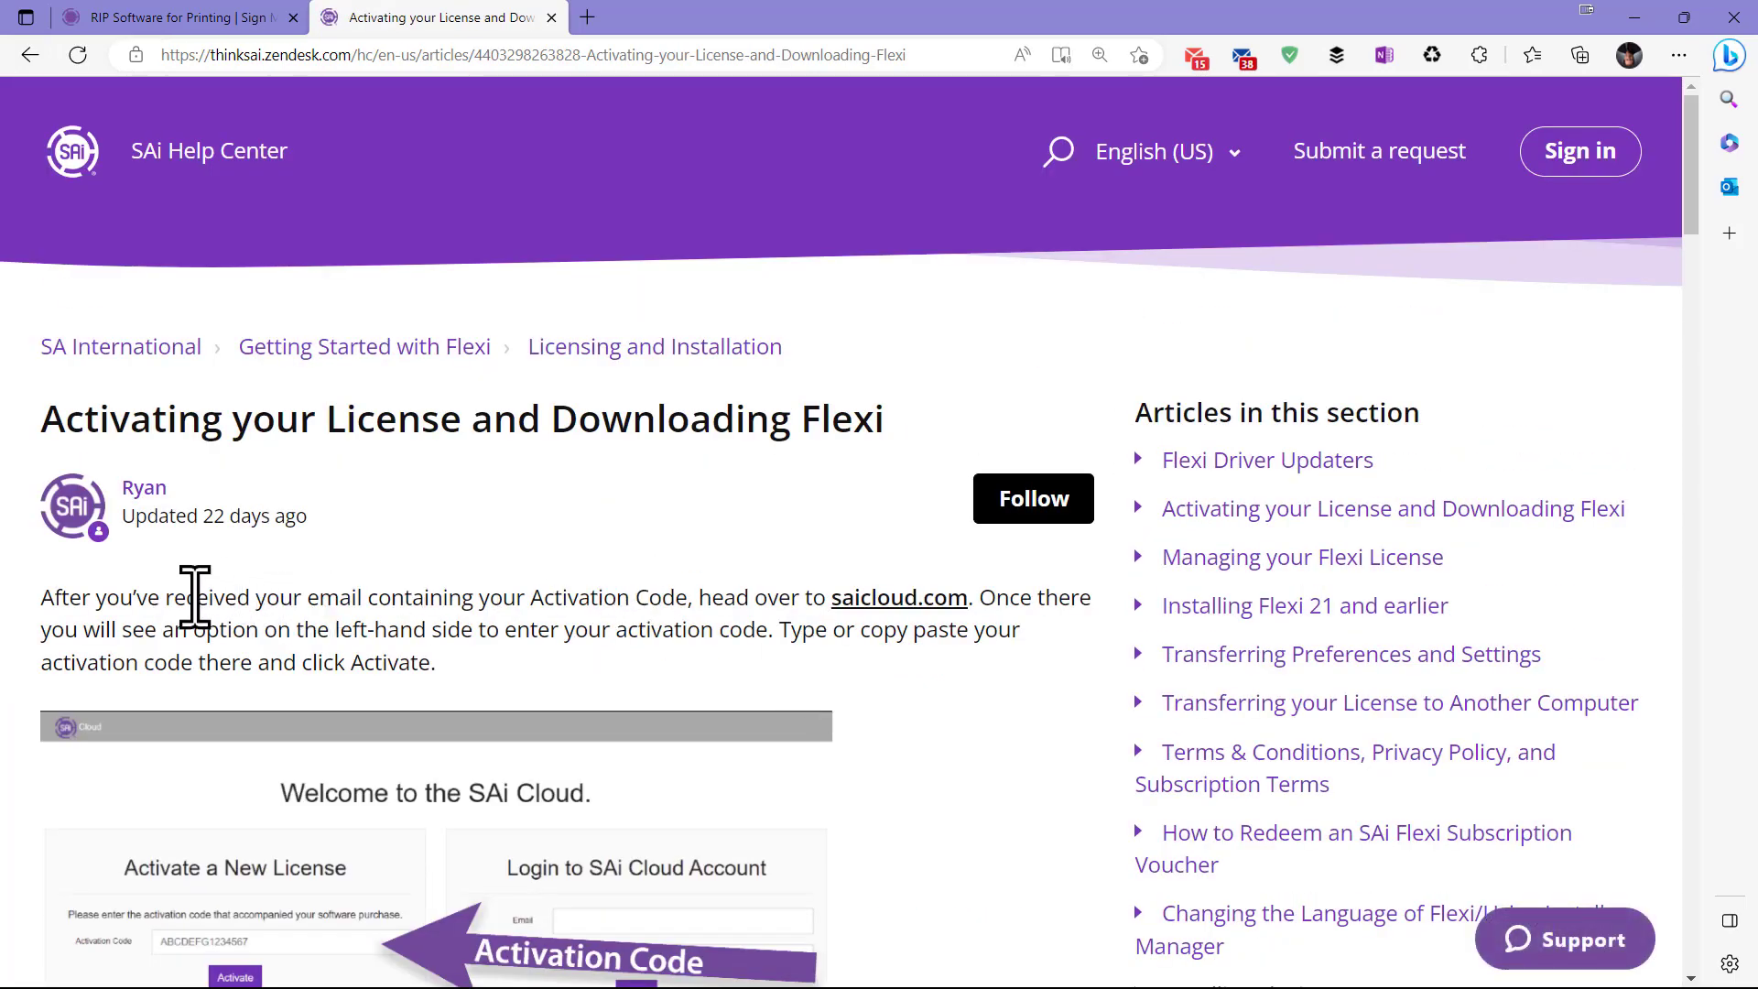
{"action": "scroll", "coordinate": [431, 604], "scroll_direction": "down", "scroll_amount": 3}
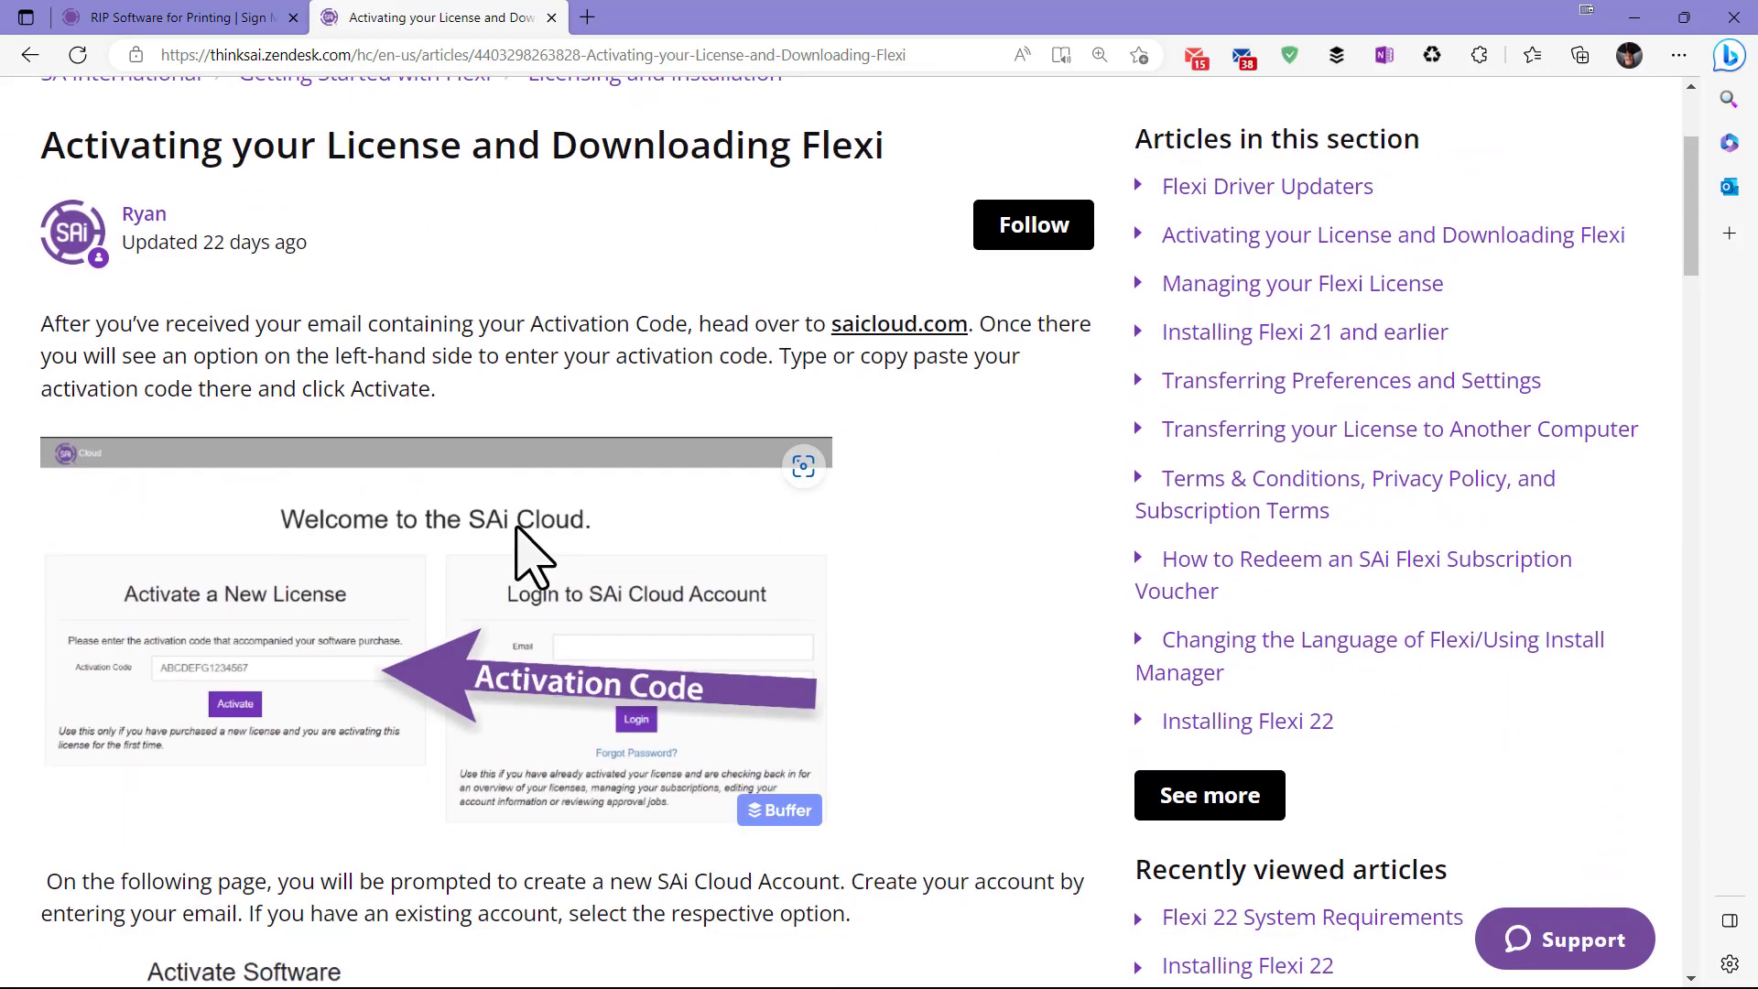
{"action": "scroll", "coordinate": [533, 554], "scroll_direction": "down", "scroll_amount": 1}
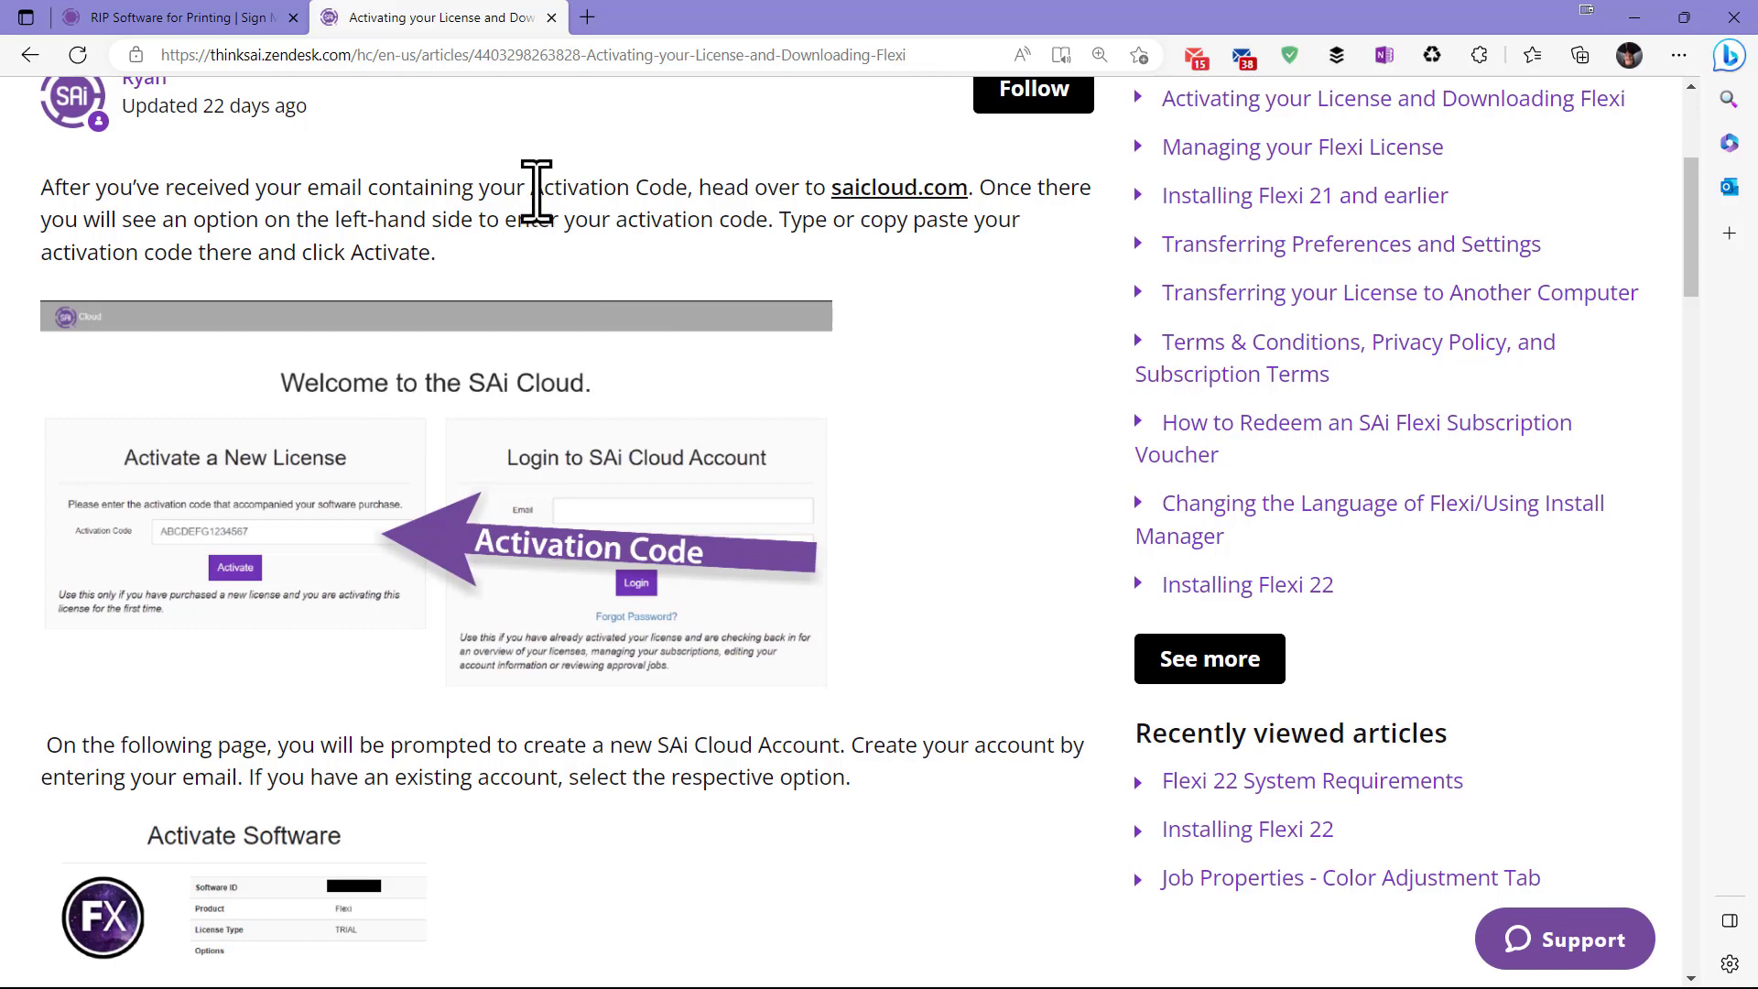
Highlight the mention of the Activation Code in the article's first paragraph, and clear the selection
{"action": "left_click_drag", "start_coordinate": [558, 189], "coordinate": [699, 223]}
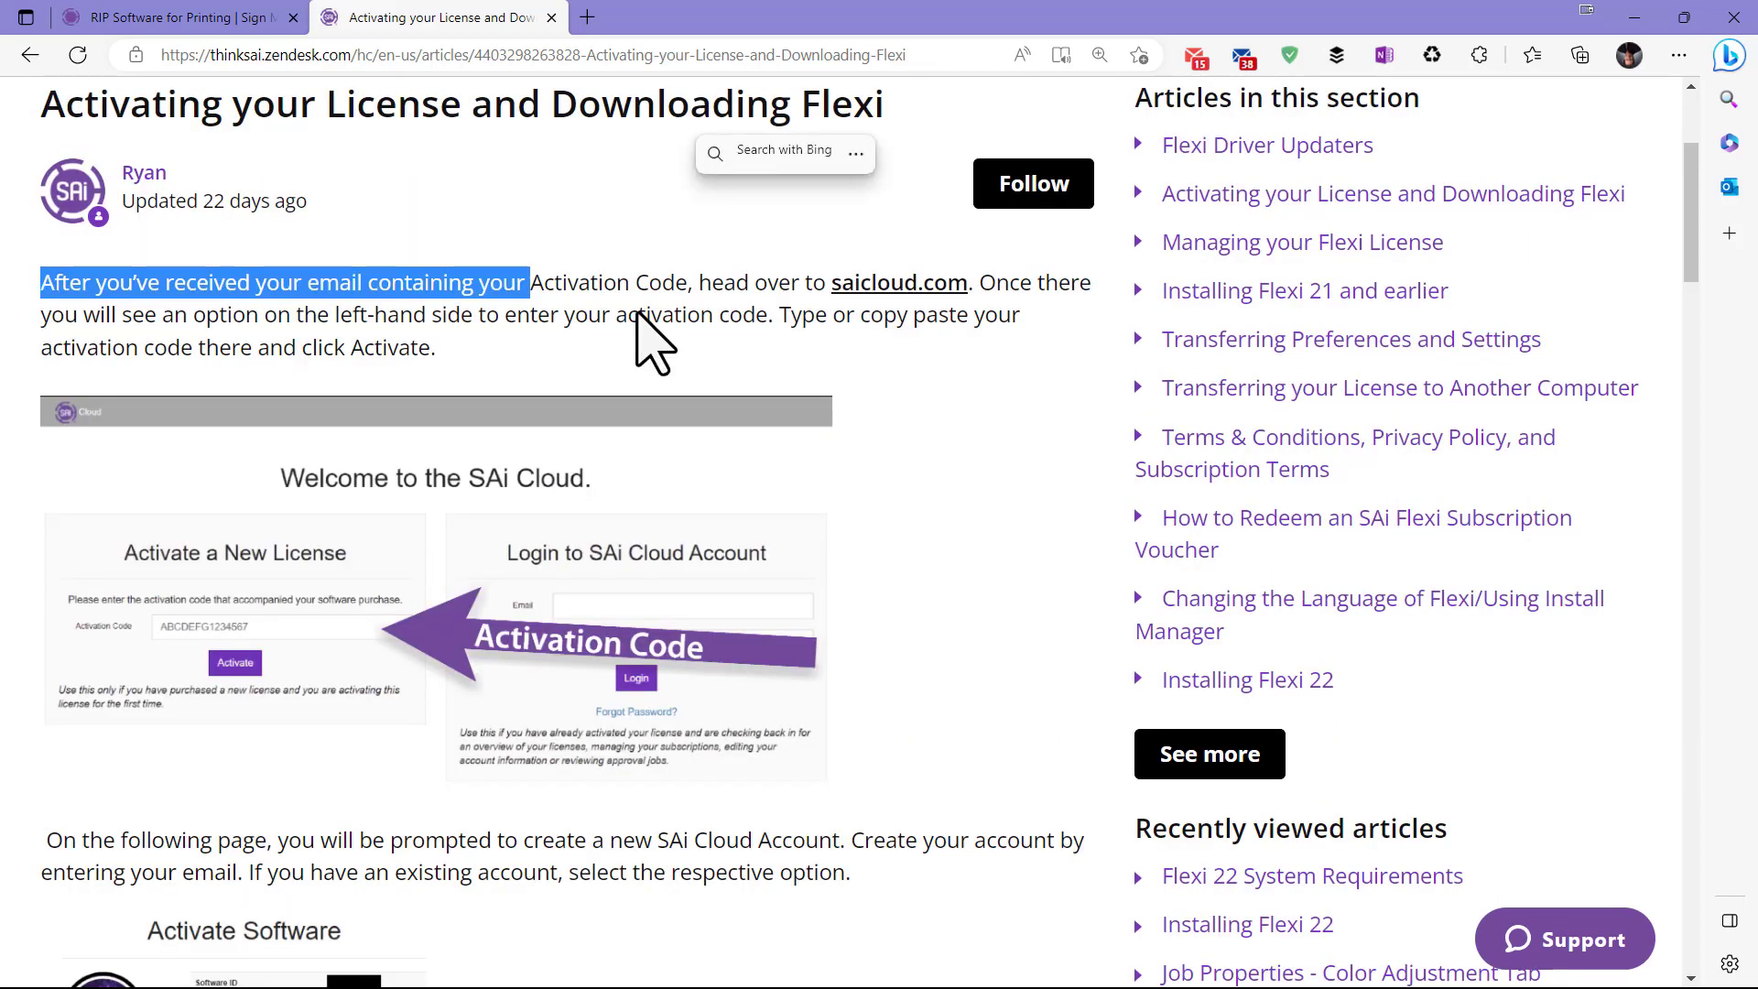
{"action": "left_click", "coordinate": [632, 288]}
{"action": "left_click_drag", "start_coordinate": [686, 286], "coordinate": [529, 287]}
{"action": "left_click", "coordinate": [903, 403]}
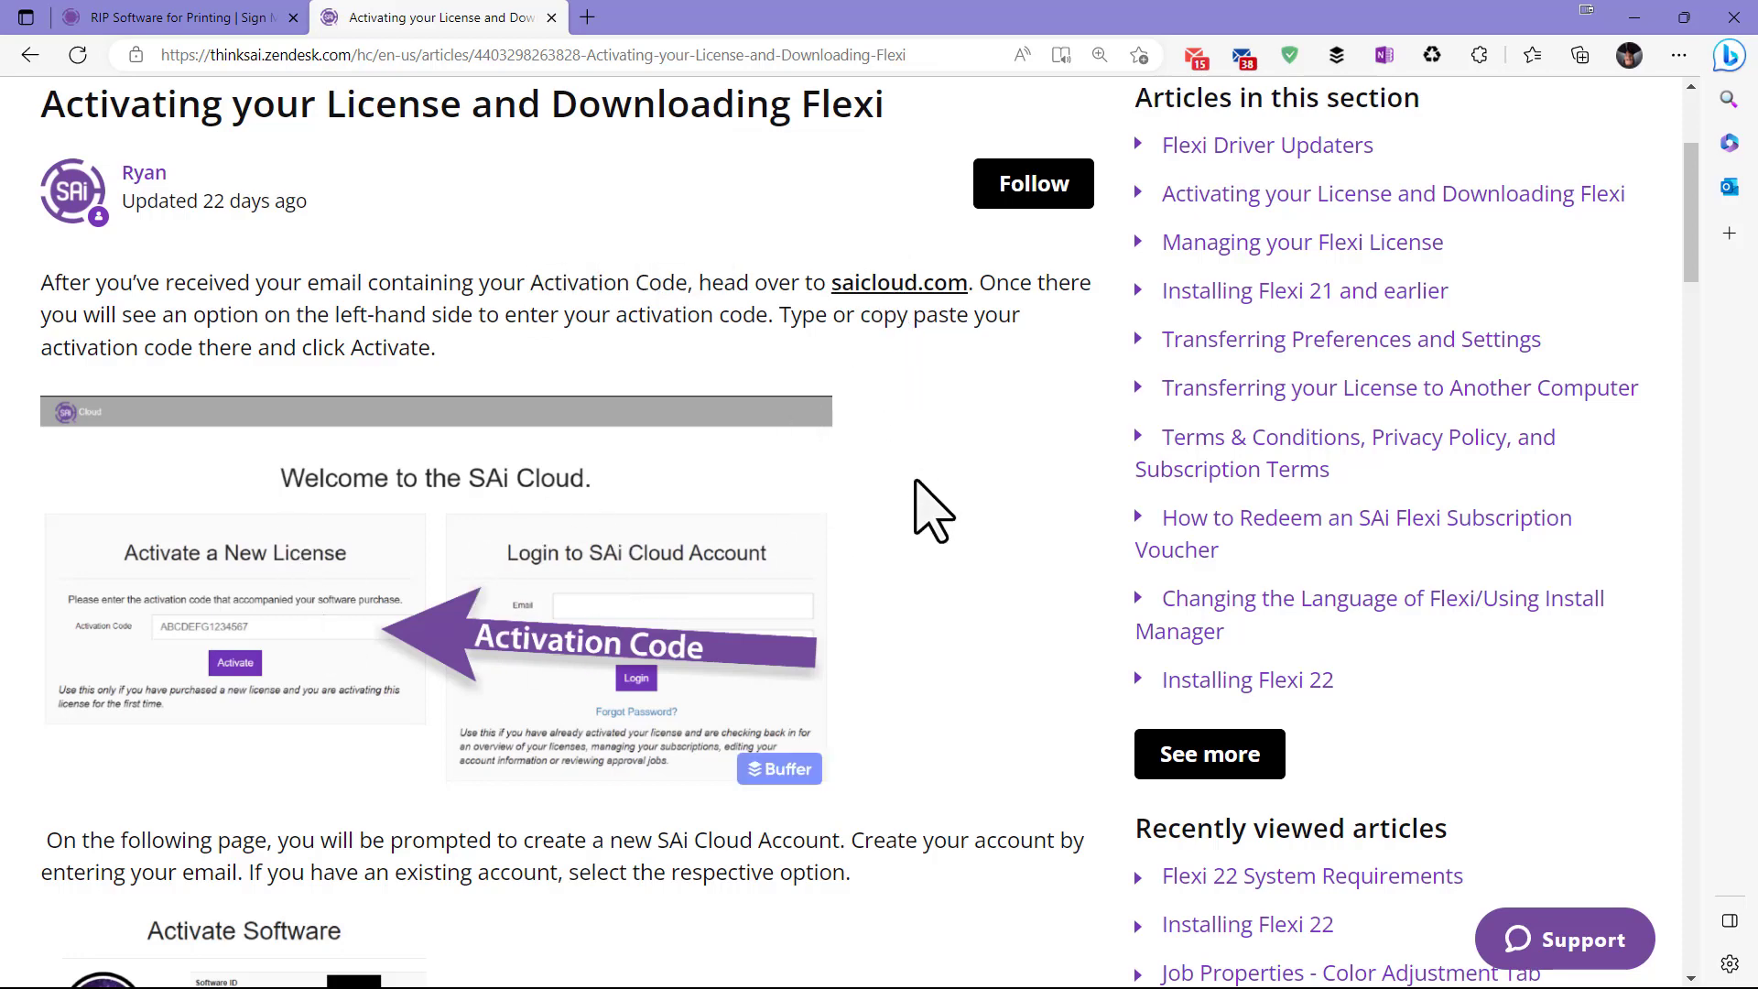
Review the instructions for activating a new license, creating an SAi Cloud account and viewing the license
{"action": "scroll", "coordinate": [925, 508], "scroll_direction": "down", "scroll_amount": 2}
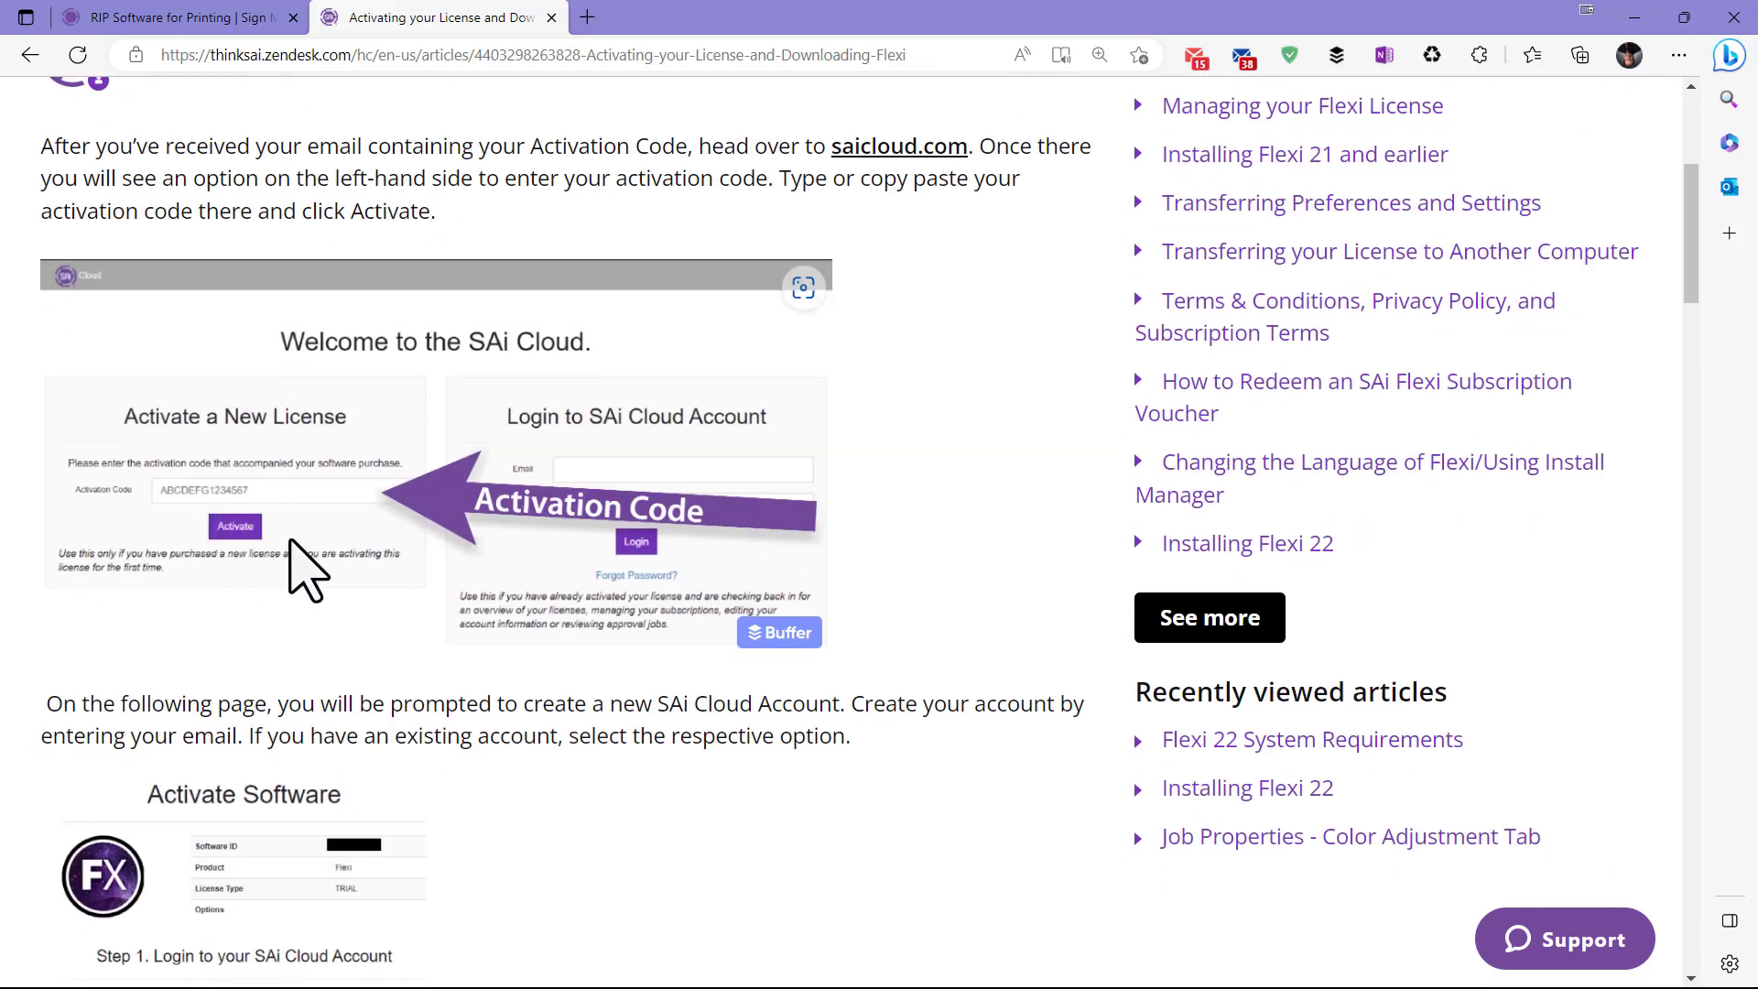
{"action": "scroll", "coordinate": [626, 664], "scroll_direction": "down", "scroll_amount": 5}
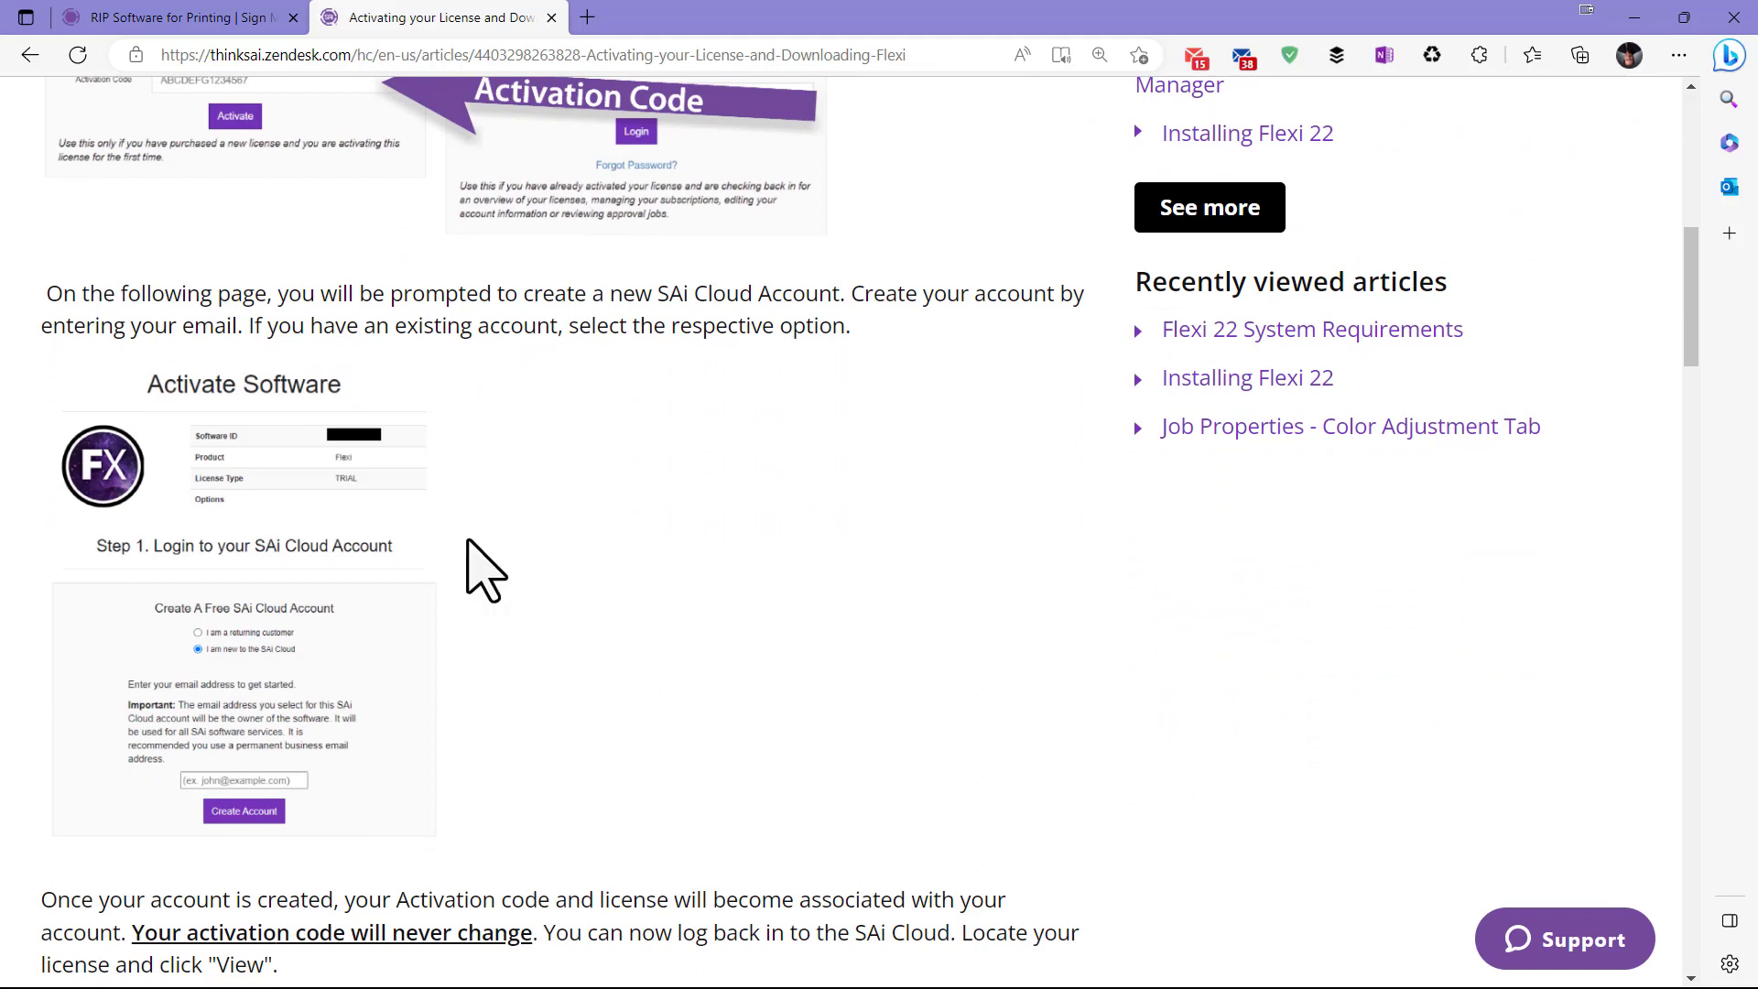
{"action": "scroll", "coordinate": [430, 567], "scroll_direction": "down", "scroll_amount": 2}
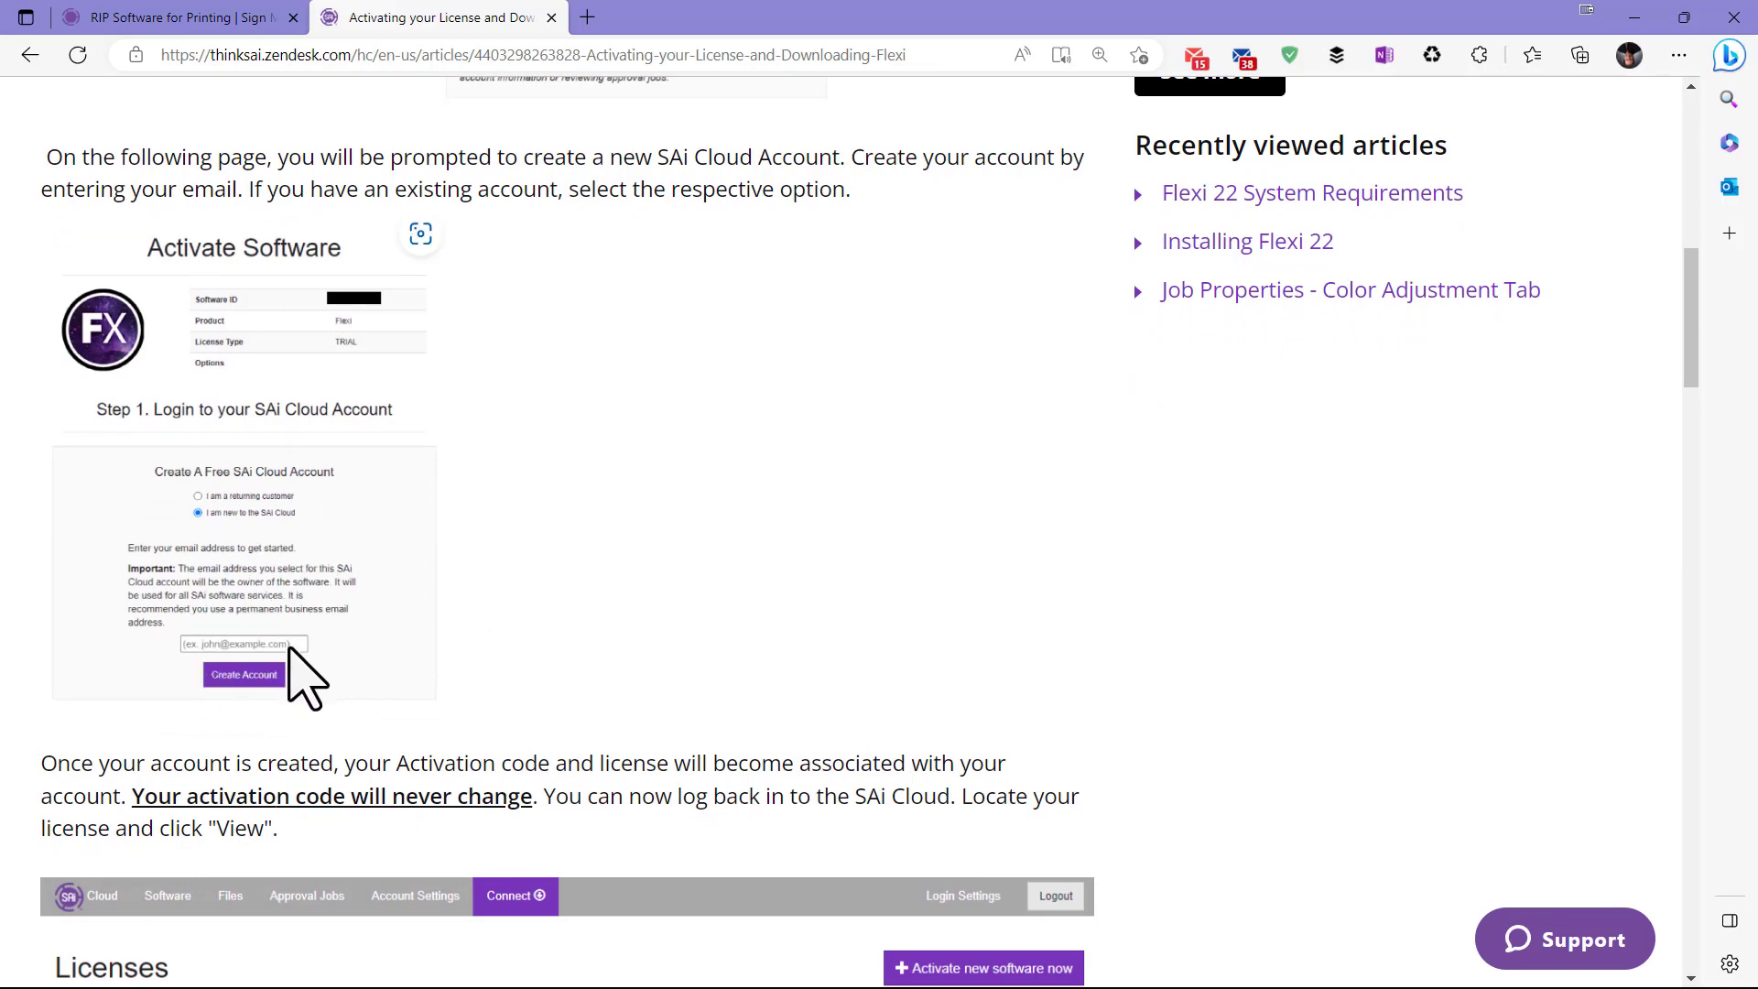
{"action": "scroll", "coordinate": [660, 581], "scroll_direction": "down", "scroll_amount": 5}
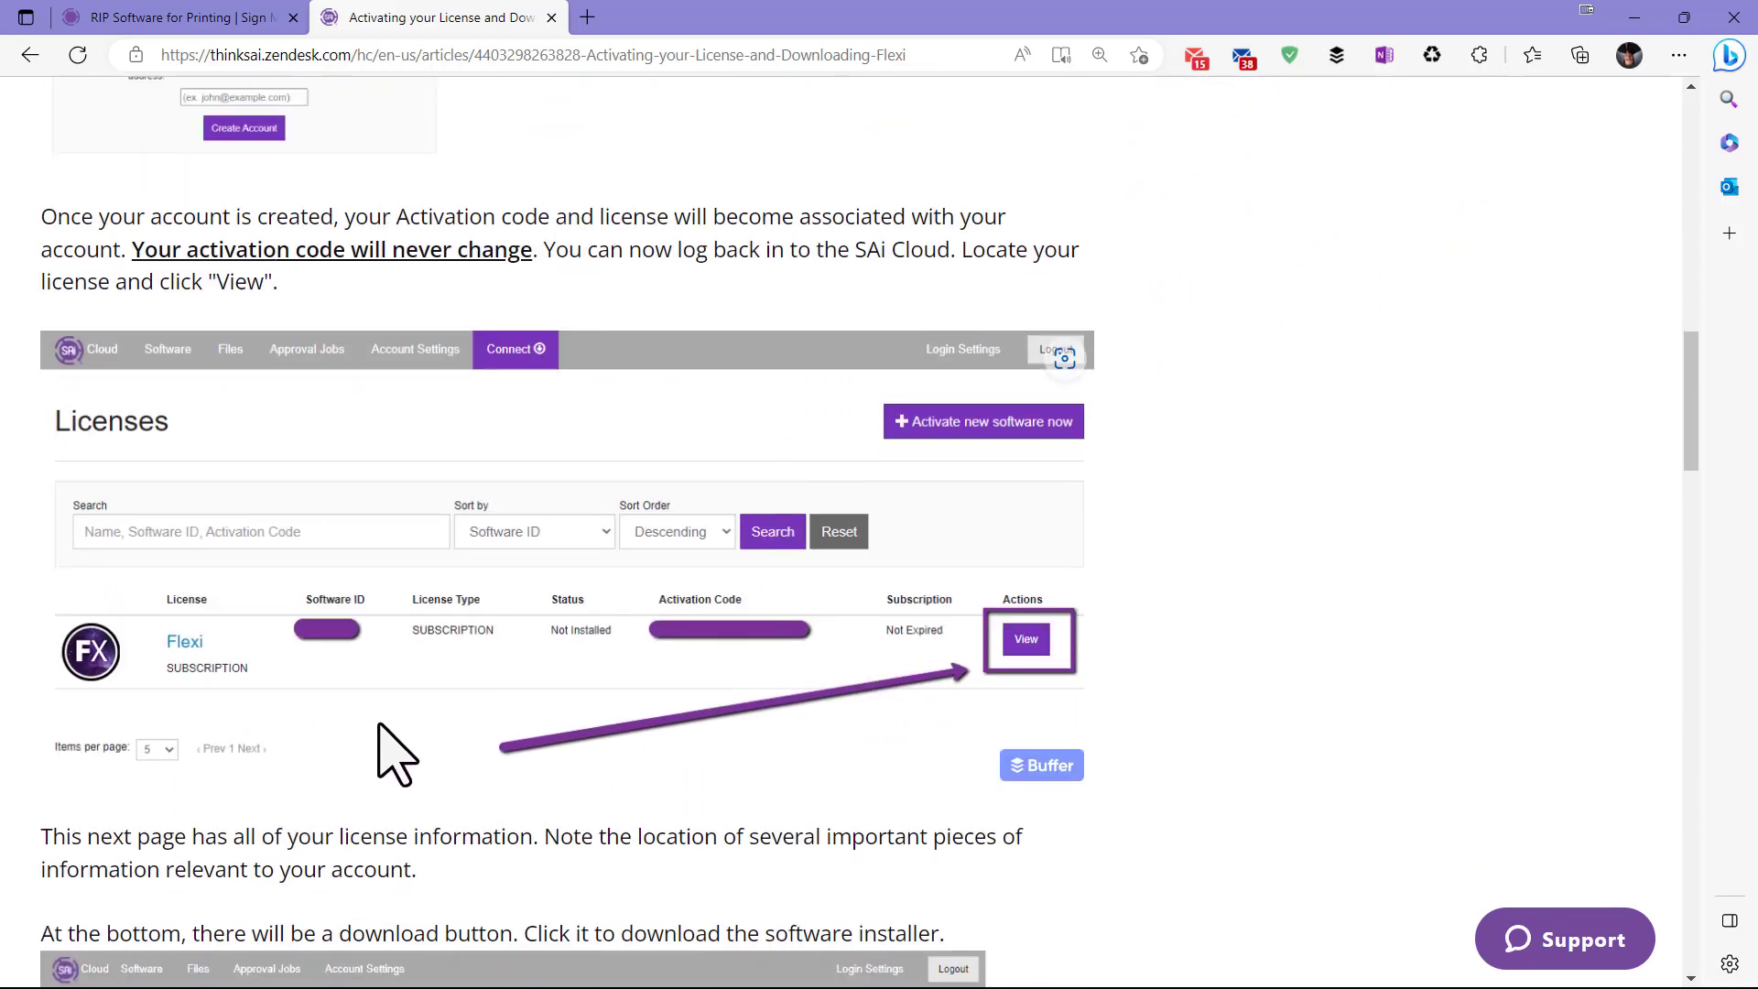
{"action": "scroll", "coordinate": [458, 728], "scroll_direction": "down", "scroll_amount": 1}
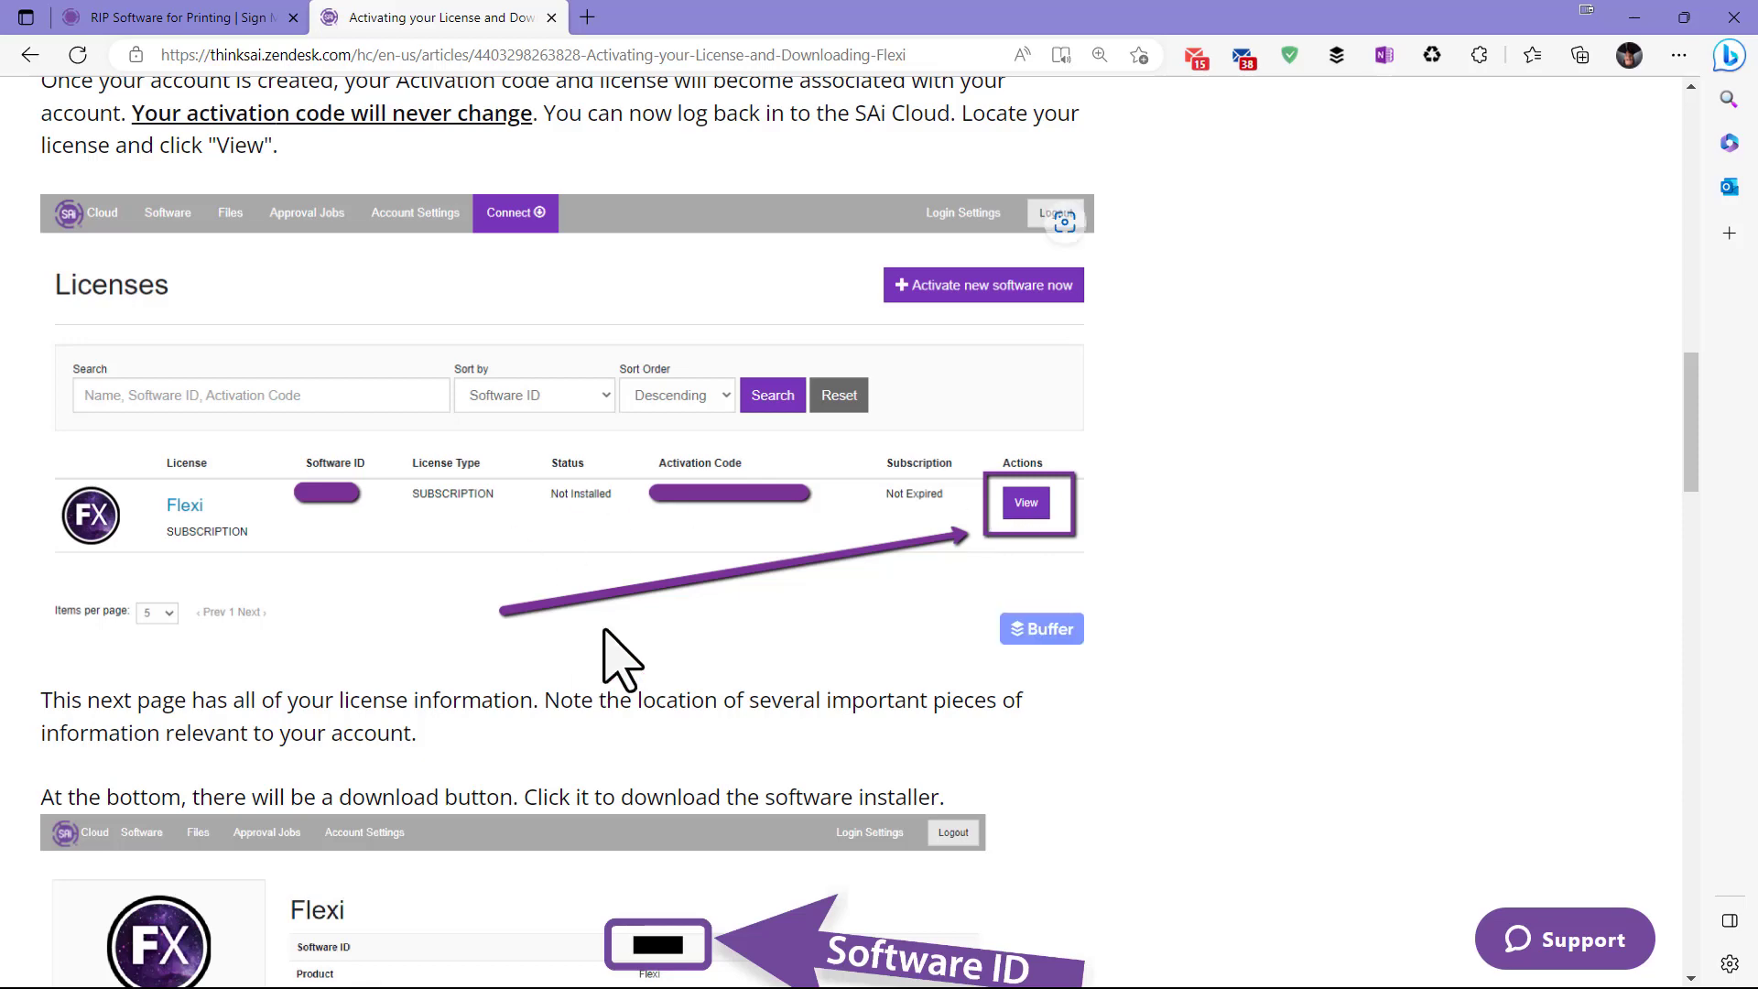
Examine the annotated license page for the locations of the Software ID, activation code and download button
{"action": "scroll", "coordinate": [549, 586], "scroll_direction": "down", "scroll_amount": 7}
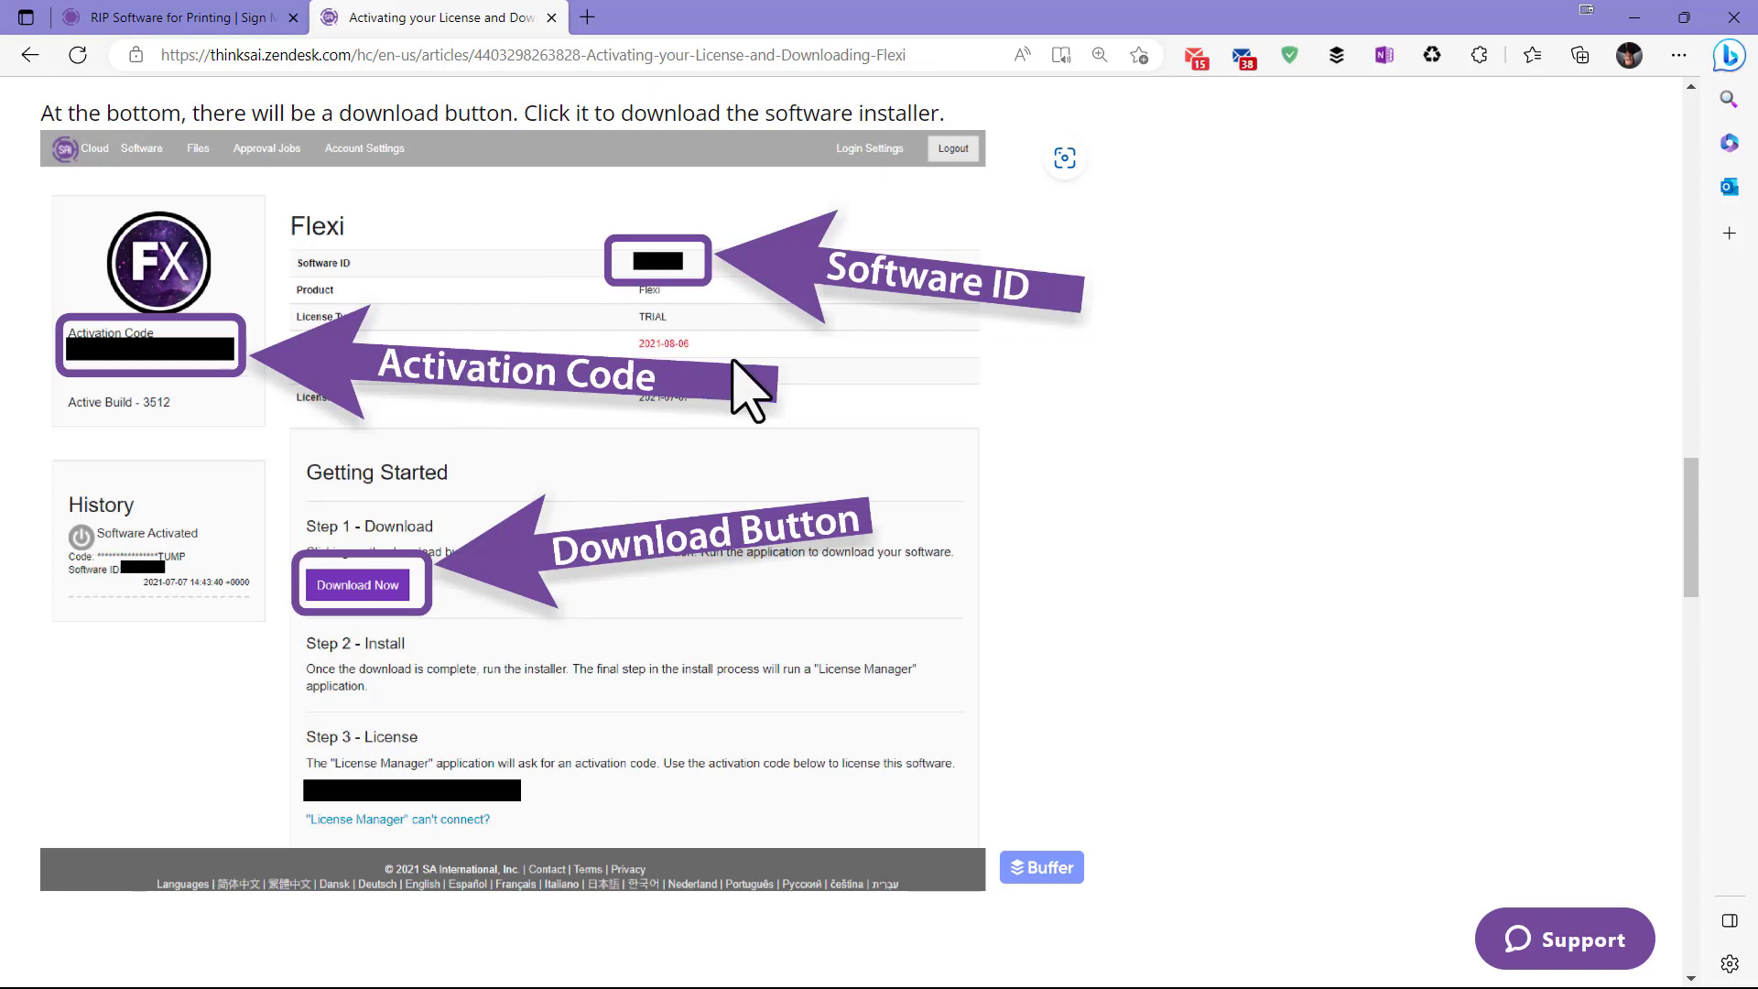
{"action": "scroll", "coordinate": [351, 314], "scroll_direction": "down", "scroll_amount": 2}
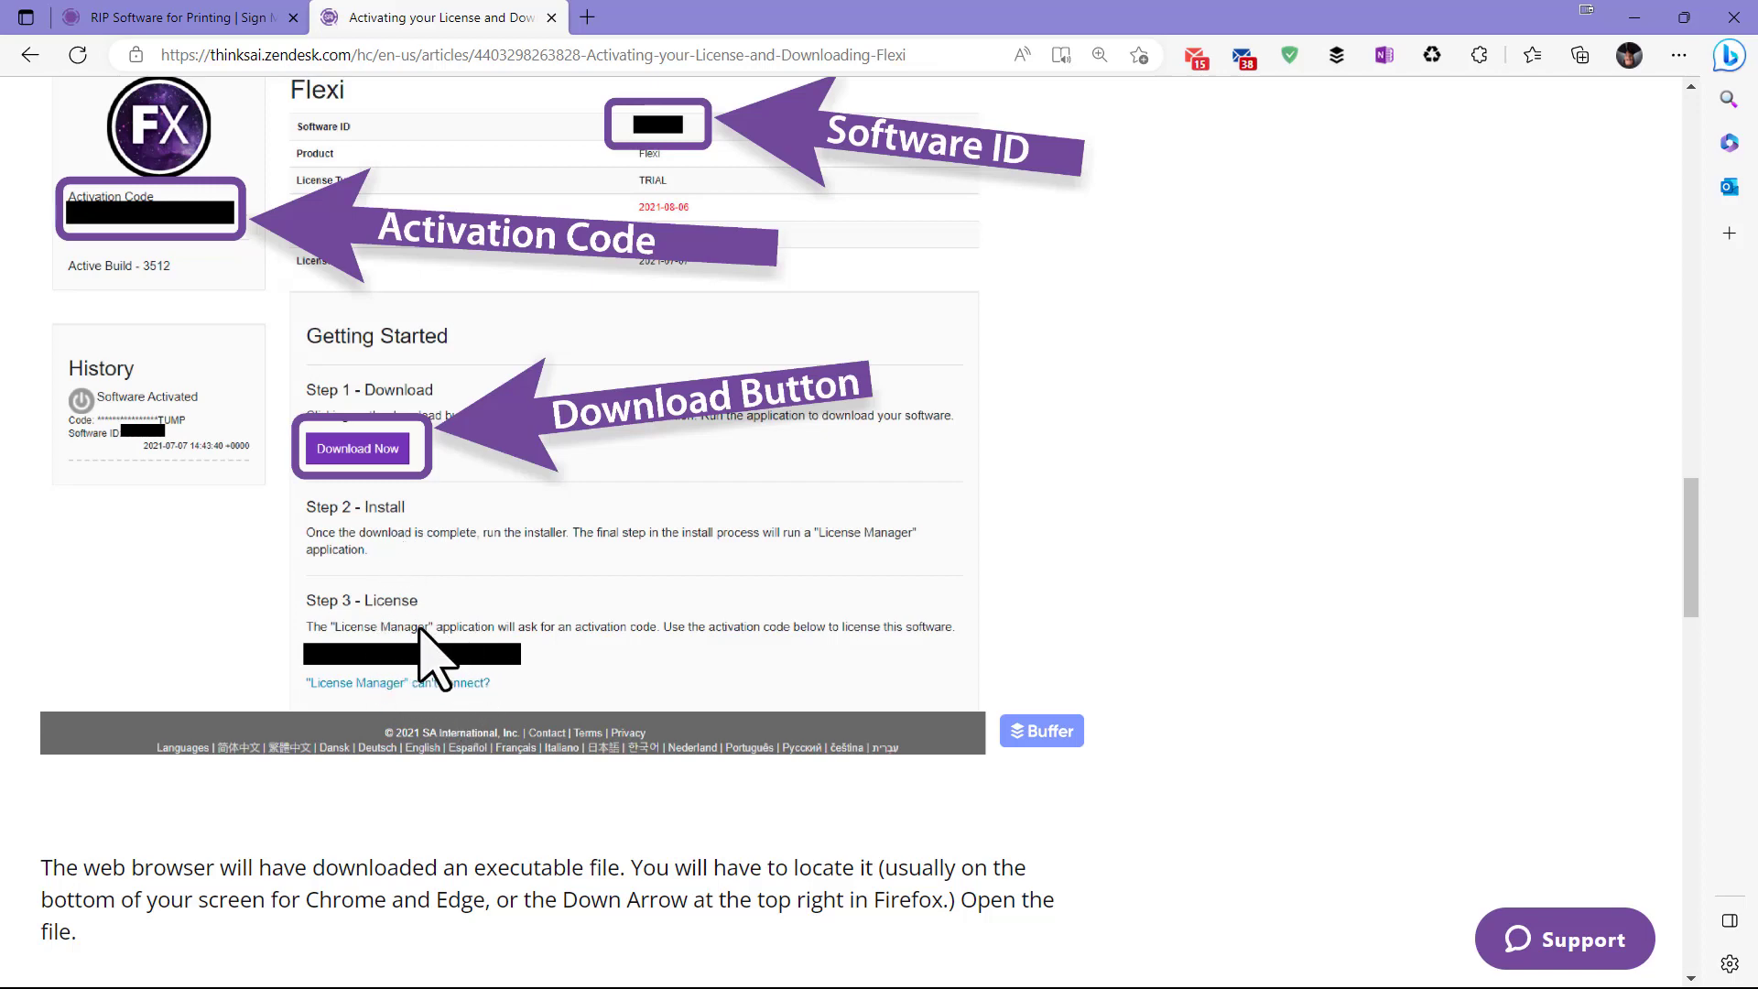
{"action": "scroll", "coordinate": [177, 647], "scroll_direction": "up", "scroll_amount": 1}
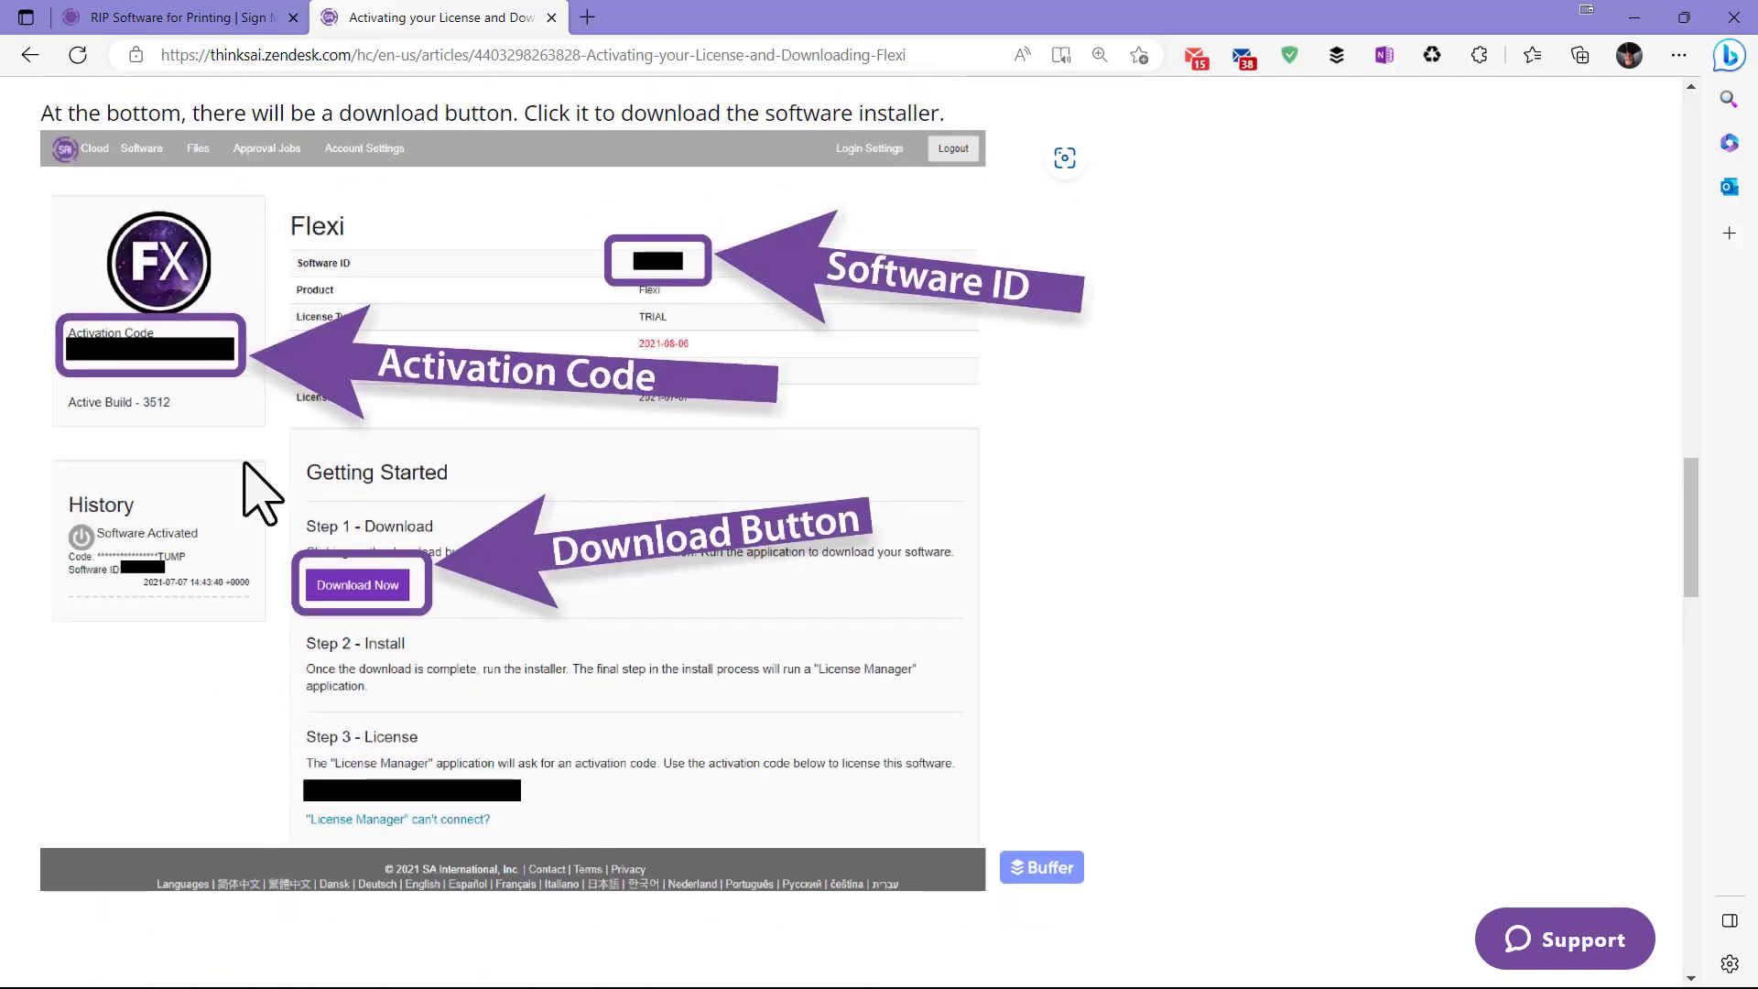
{"action": "scroll", "coordinate": [906, 600], "scroll_direction": "down", "scroll_amount": 1}
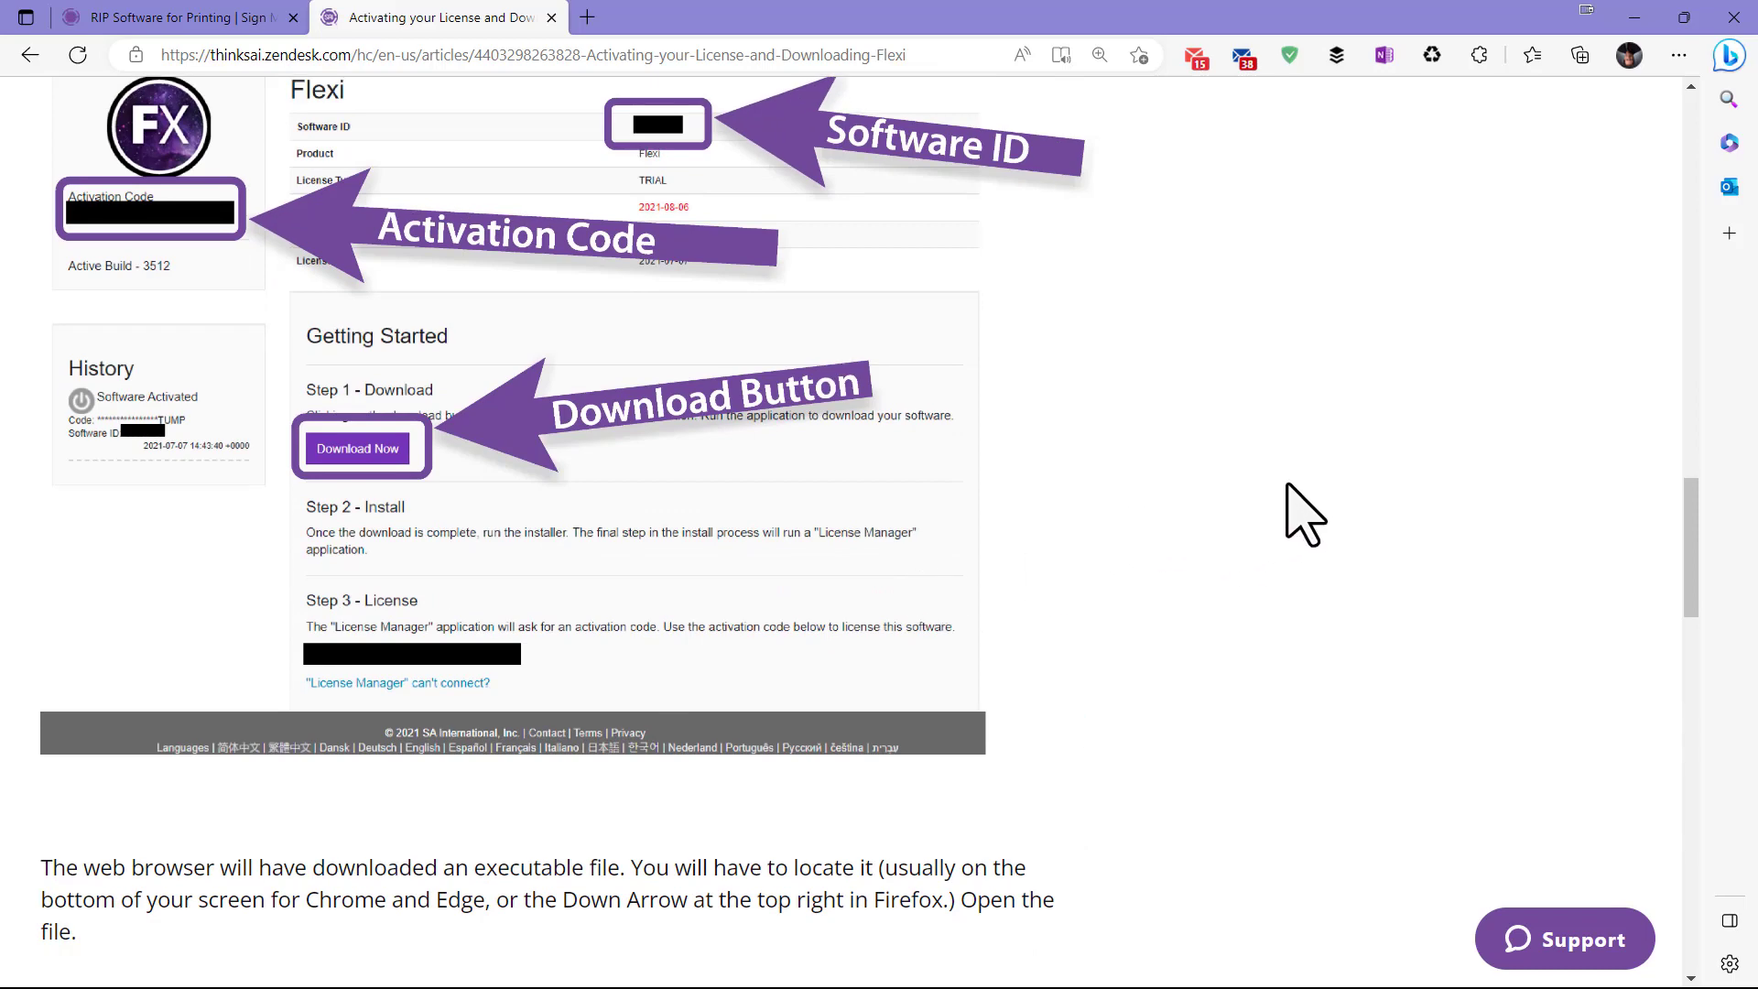
Open the Installing Flexi 22 article linked in the article's Flexi 22 section
{"action": "scroll", "coordinate": [1304, 513], "scroll_direction": "down", "scroll_amount": 3}
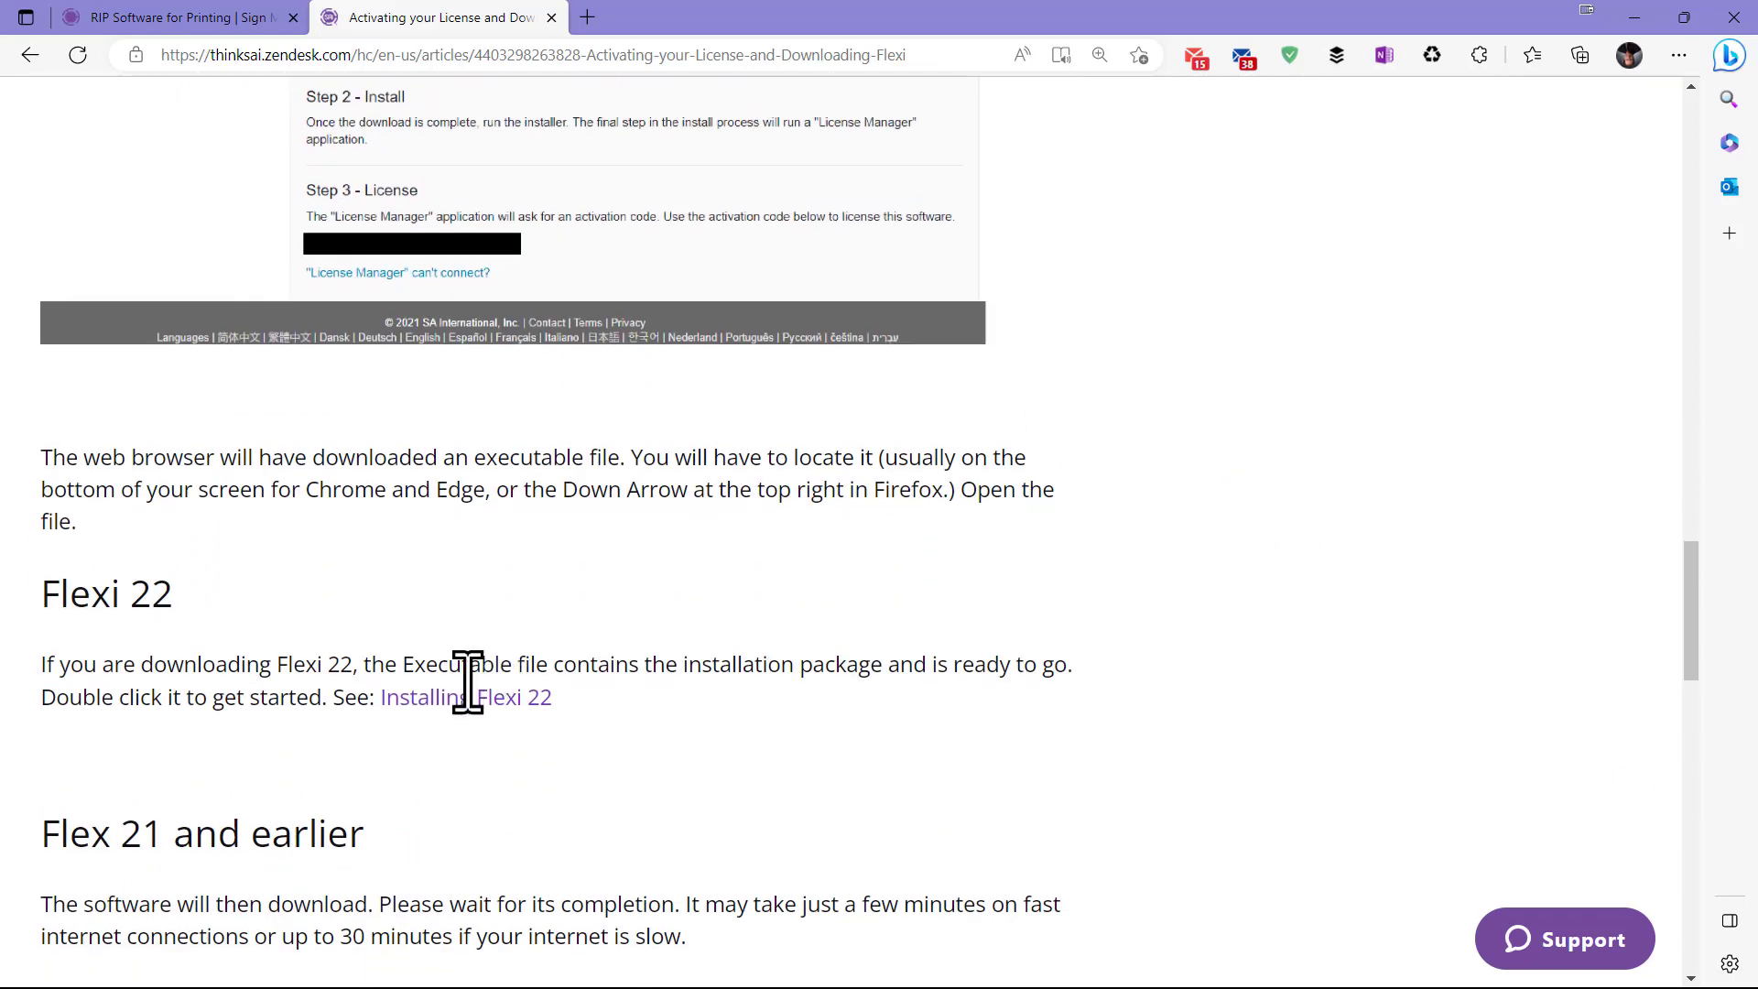
{"action": "scroll", "coordinate": [653, 720], "scroll_direction": "down", "scroll_amount": 1}
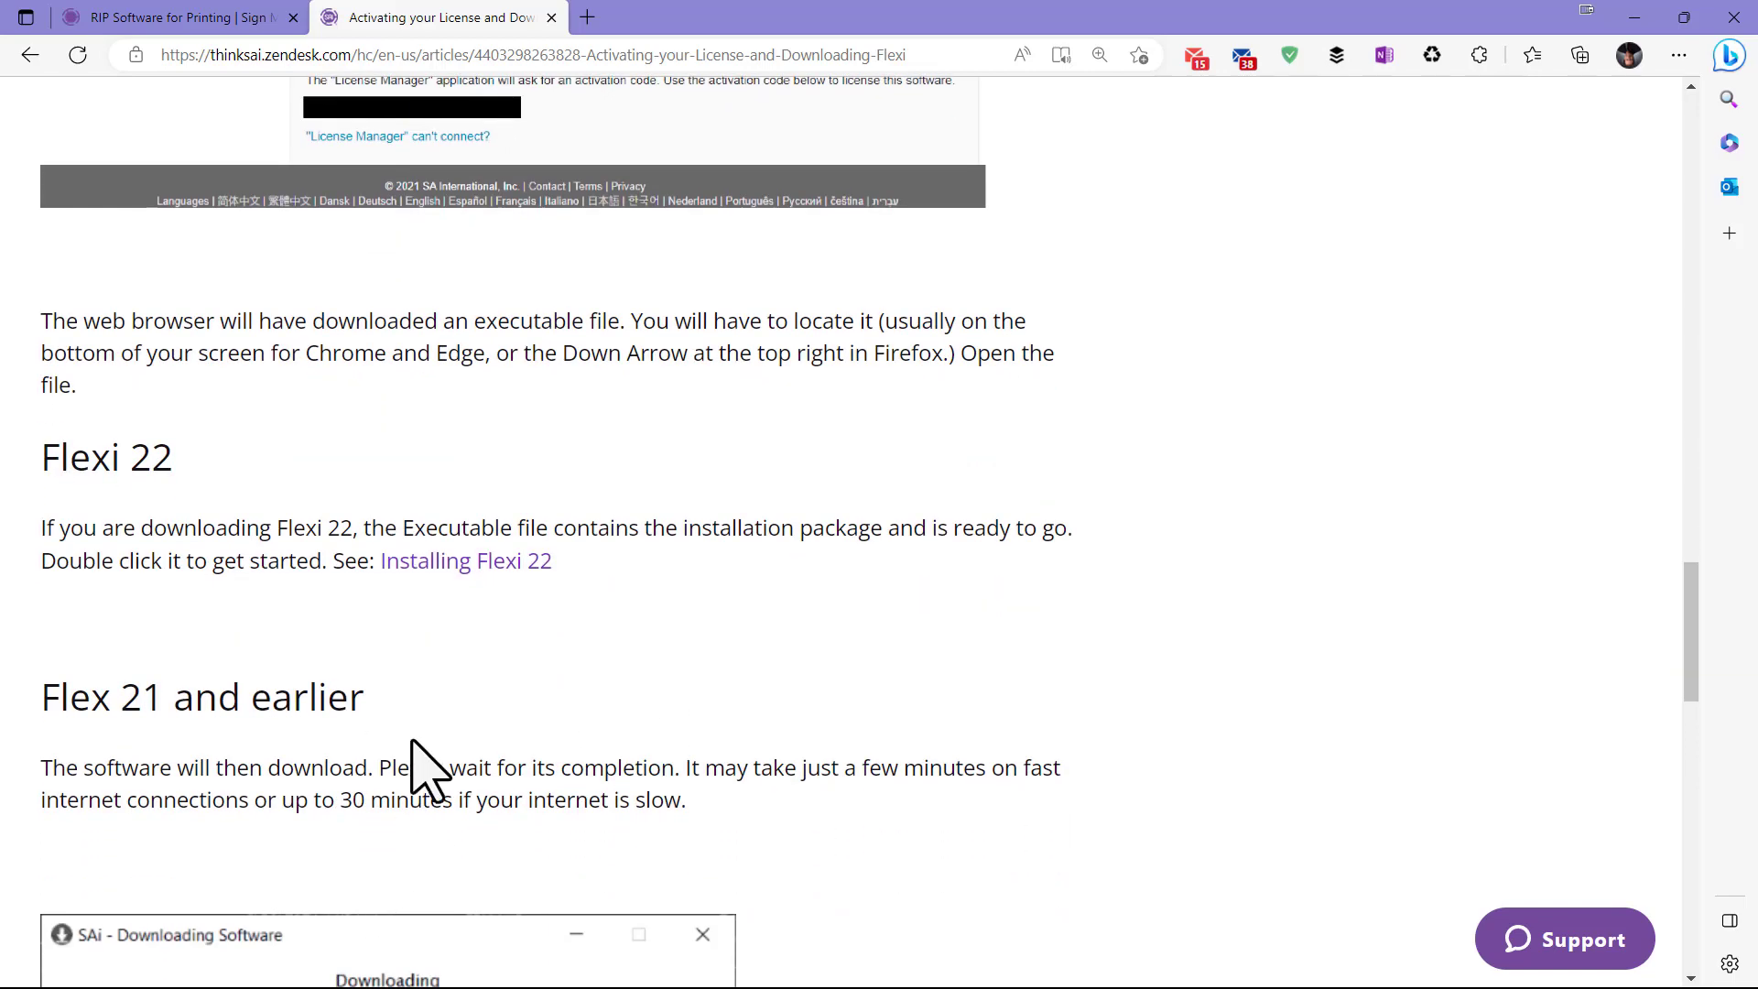
{"action": "left_click", "coordinate": [486, 567]}
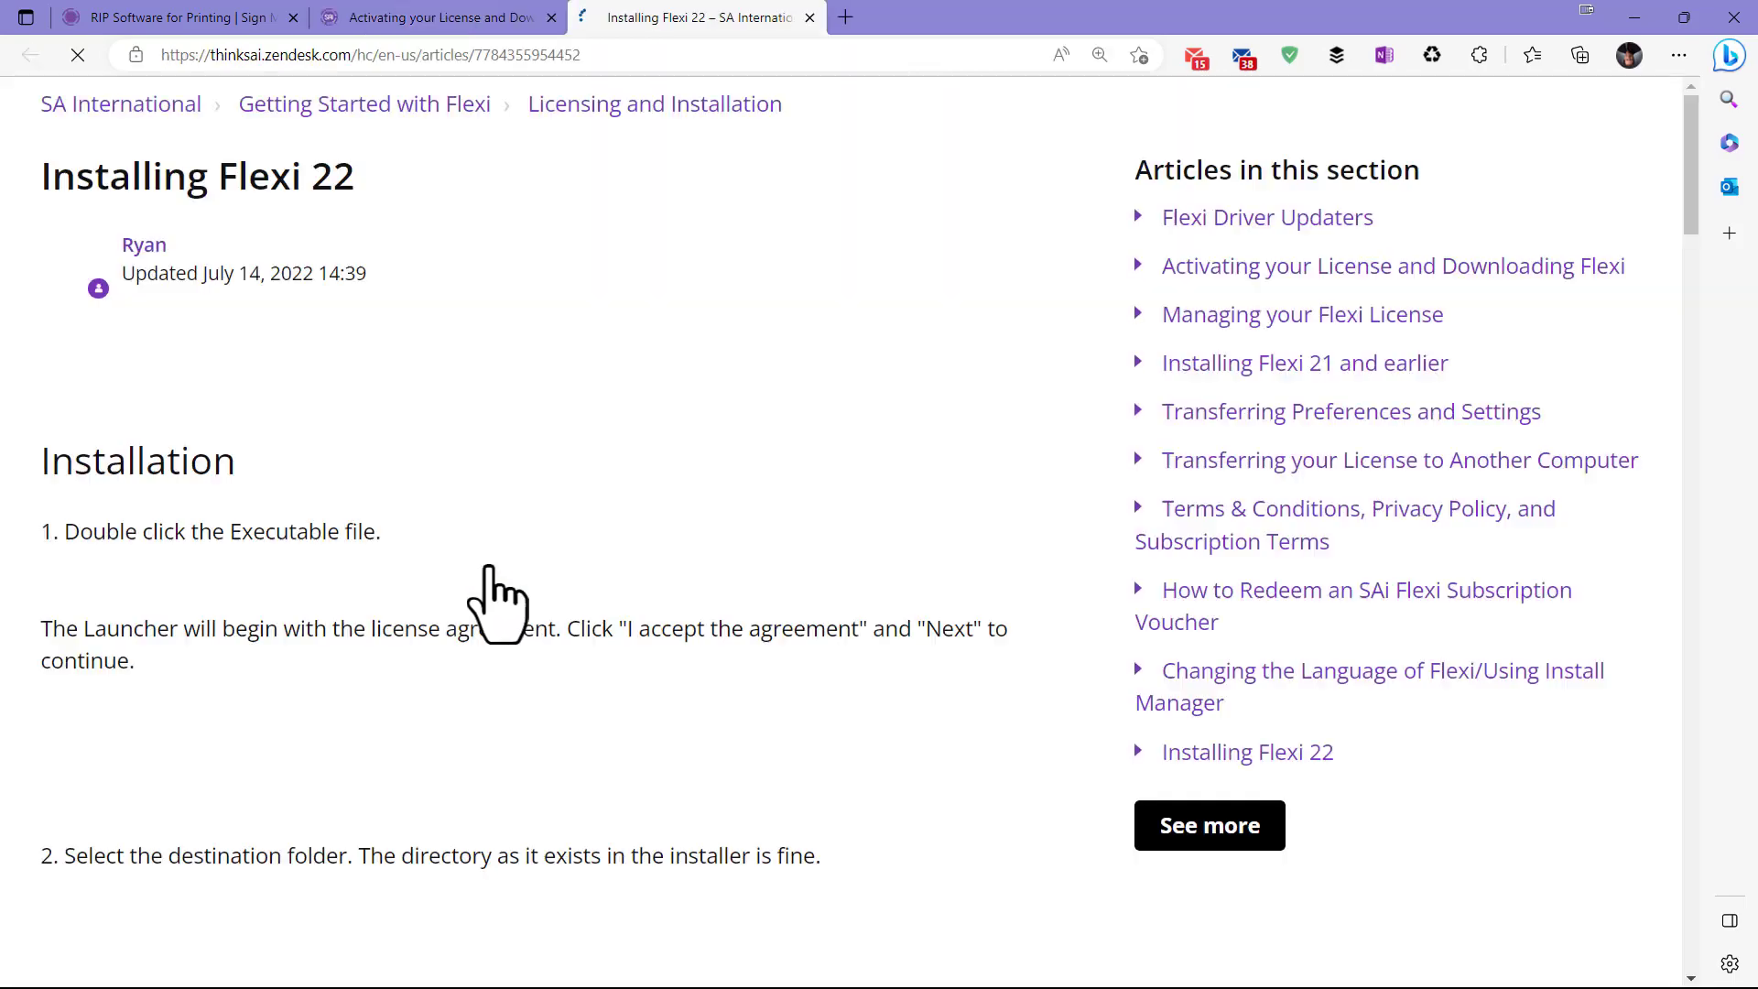
Review the installation instructions for launching the executable, accepting the license agreement and selecting the destination folder
{"action": "scroll", "coordinate": [715, 586], "scroll_direction": "down", "scroll_amount": 2}
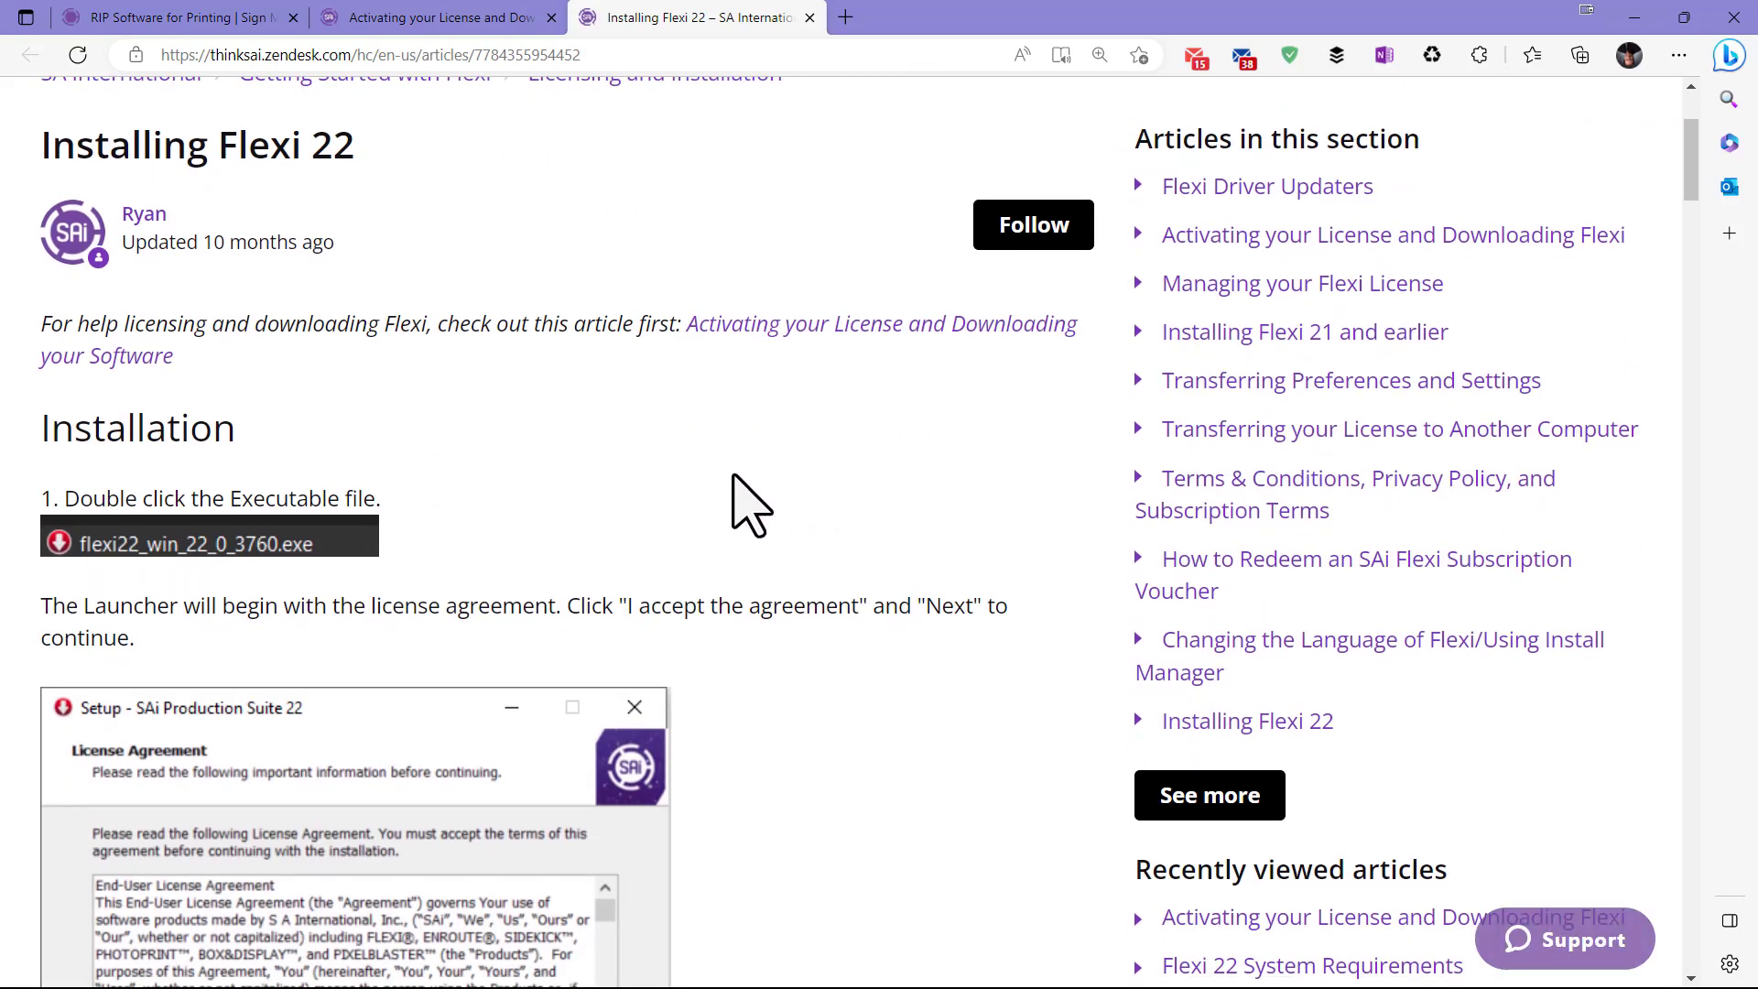
{"action": "scroll", "coordinate": [719, 440], "scroll_direction": "down", "scroll_amount": 1}
{"action": "scroll", "coordinate": [851, 434], "scroll_direction": "down", "scroll_amount": 1}
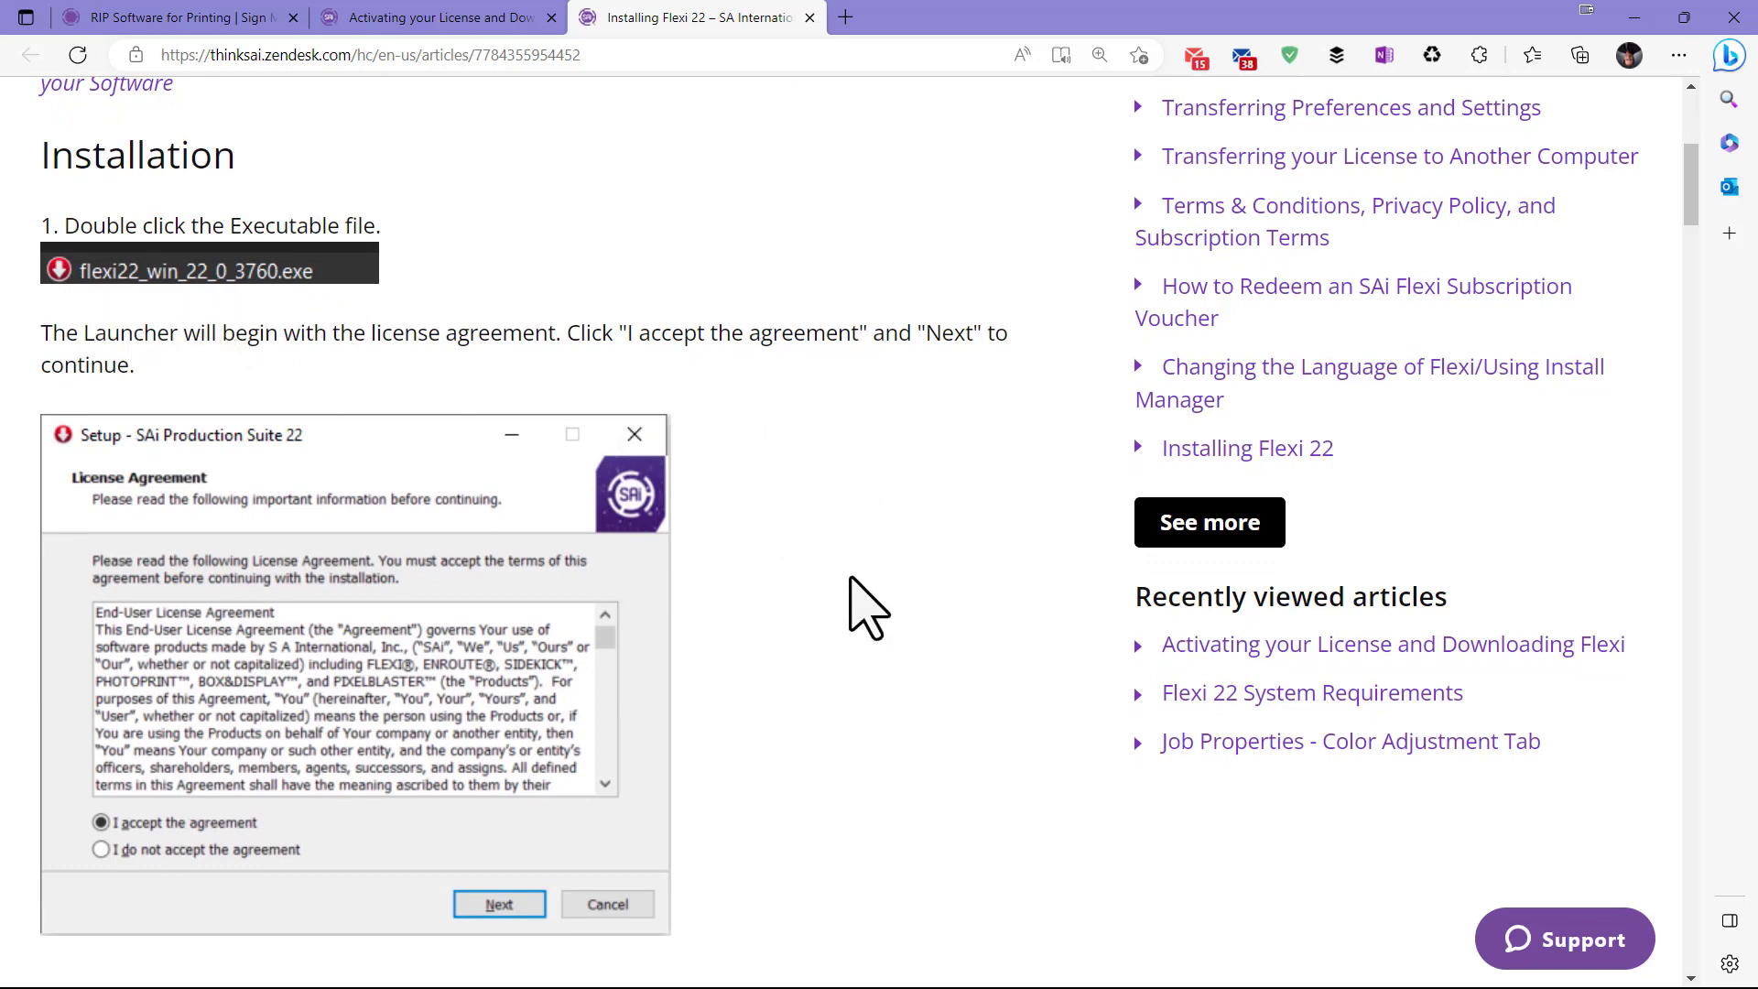
{"action": "scroll", "coordinate": [861, 609], "scroll_direction": "down", "scroll_amount": 1}
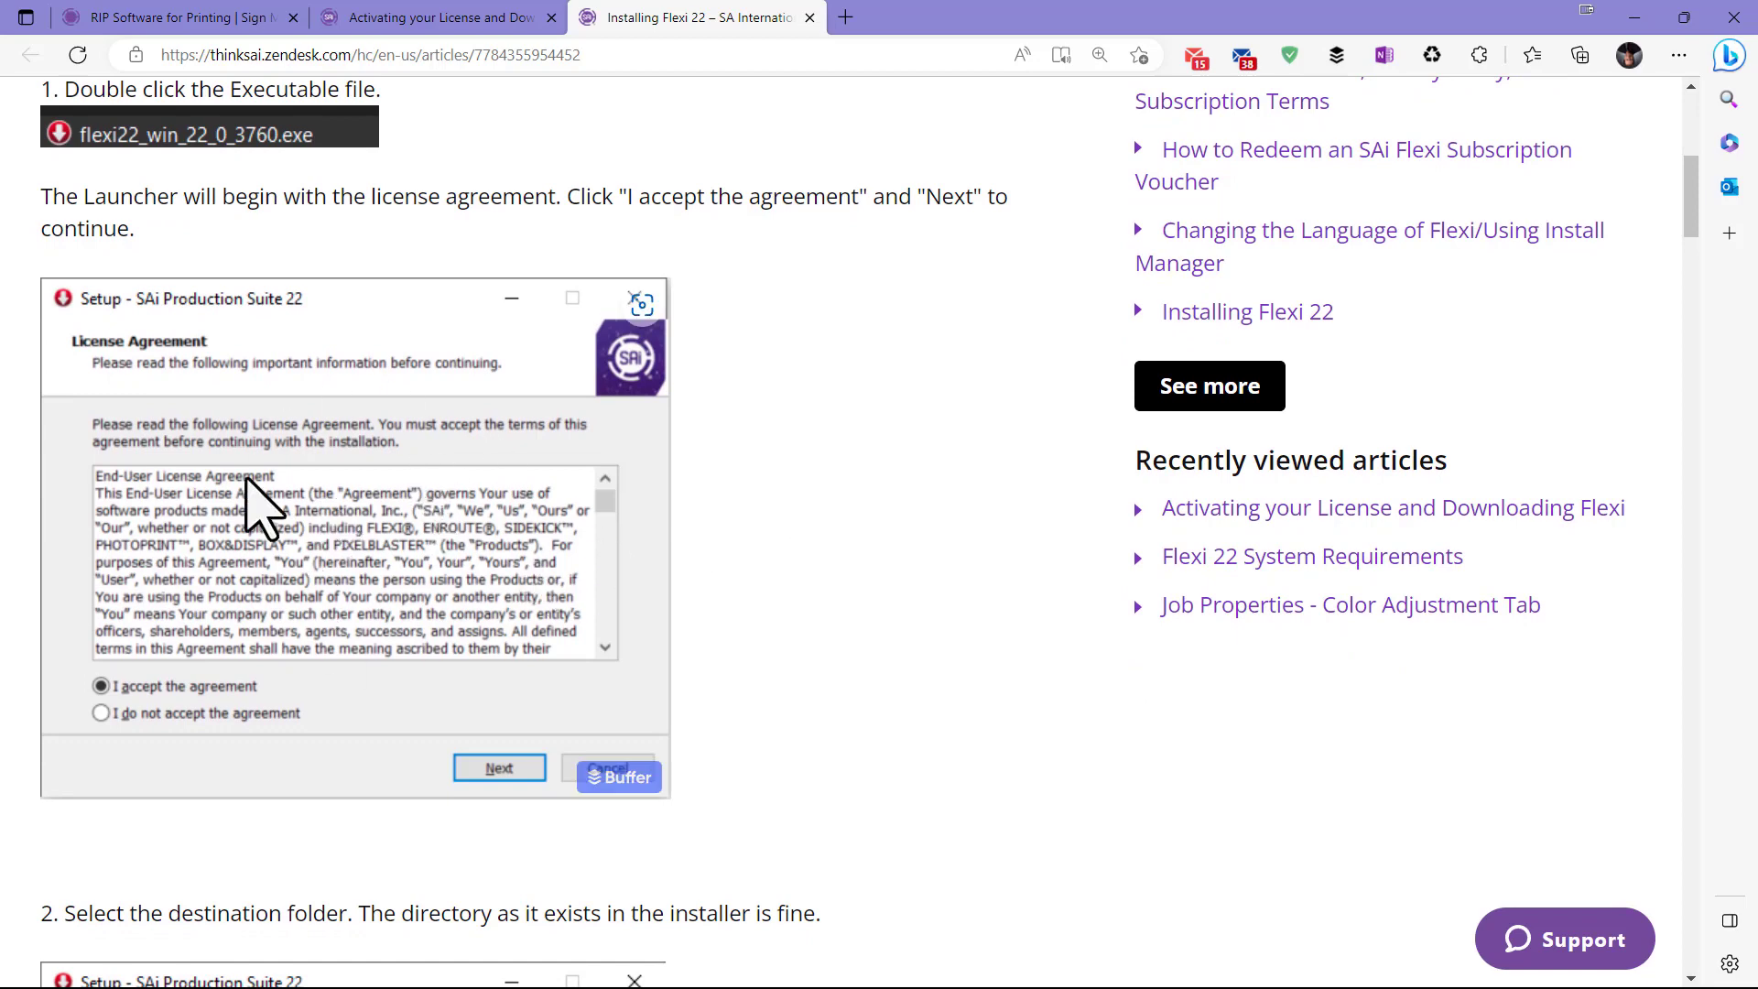
{"action": "scroll", "coordinate": [829, 535], "scroll_direction": "down", "scroll_amount": 2}
{"action": "scroll", "coordinate": [886, 513], "scroll_direction": "down", "scroll_amount": 3}
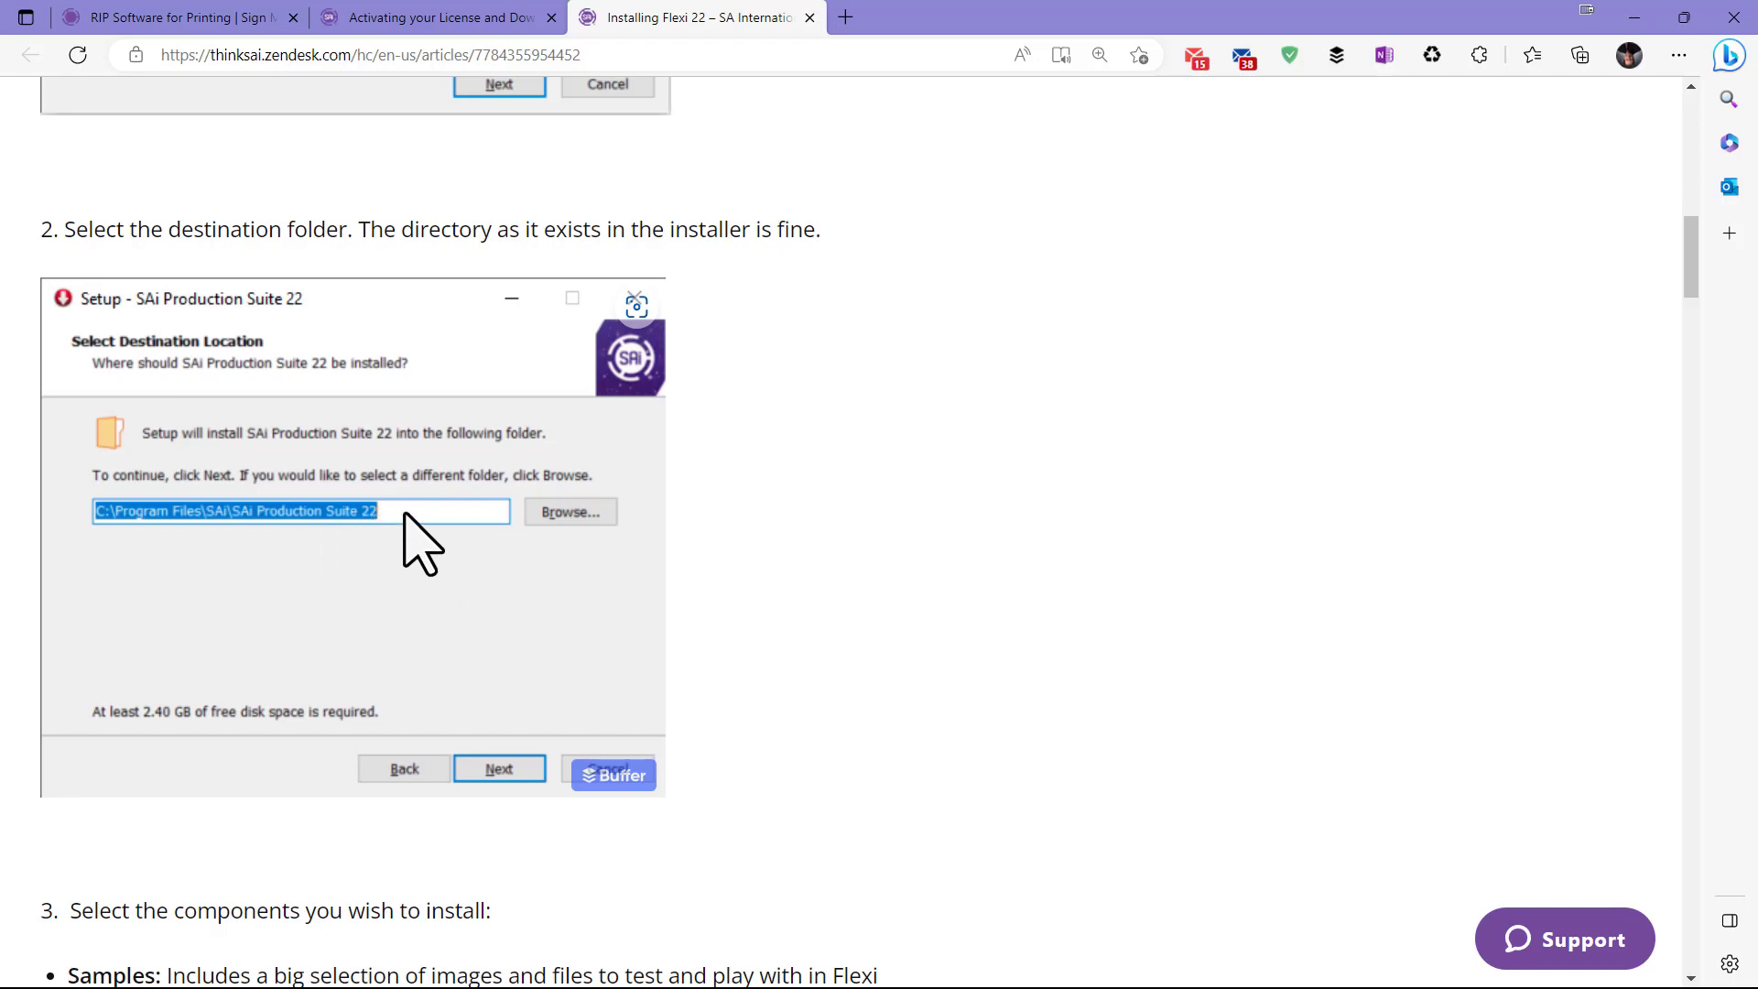
{"action": "scroll", "coordinate": [779, 572], "scroll_direction": "down", "scroll_amount": 2}
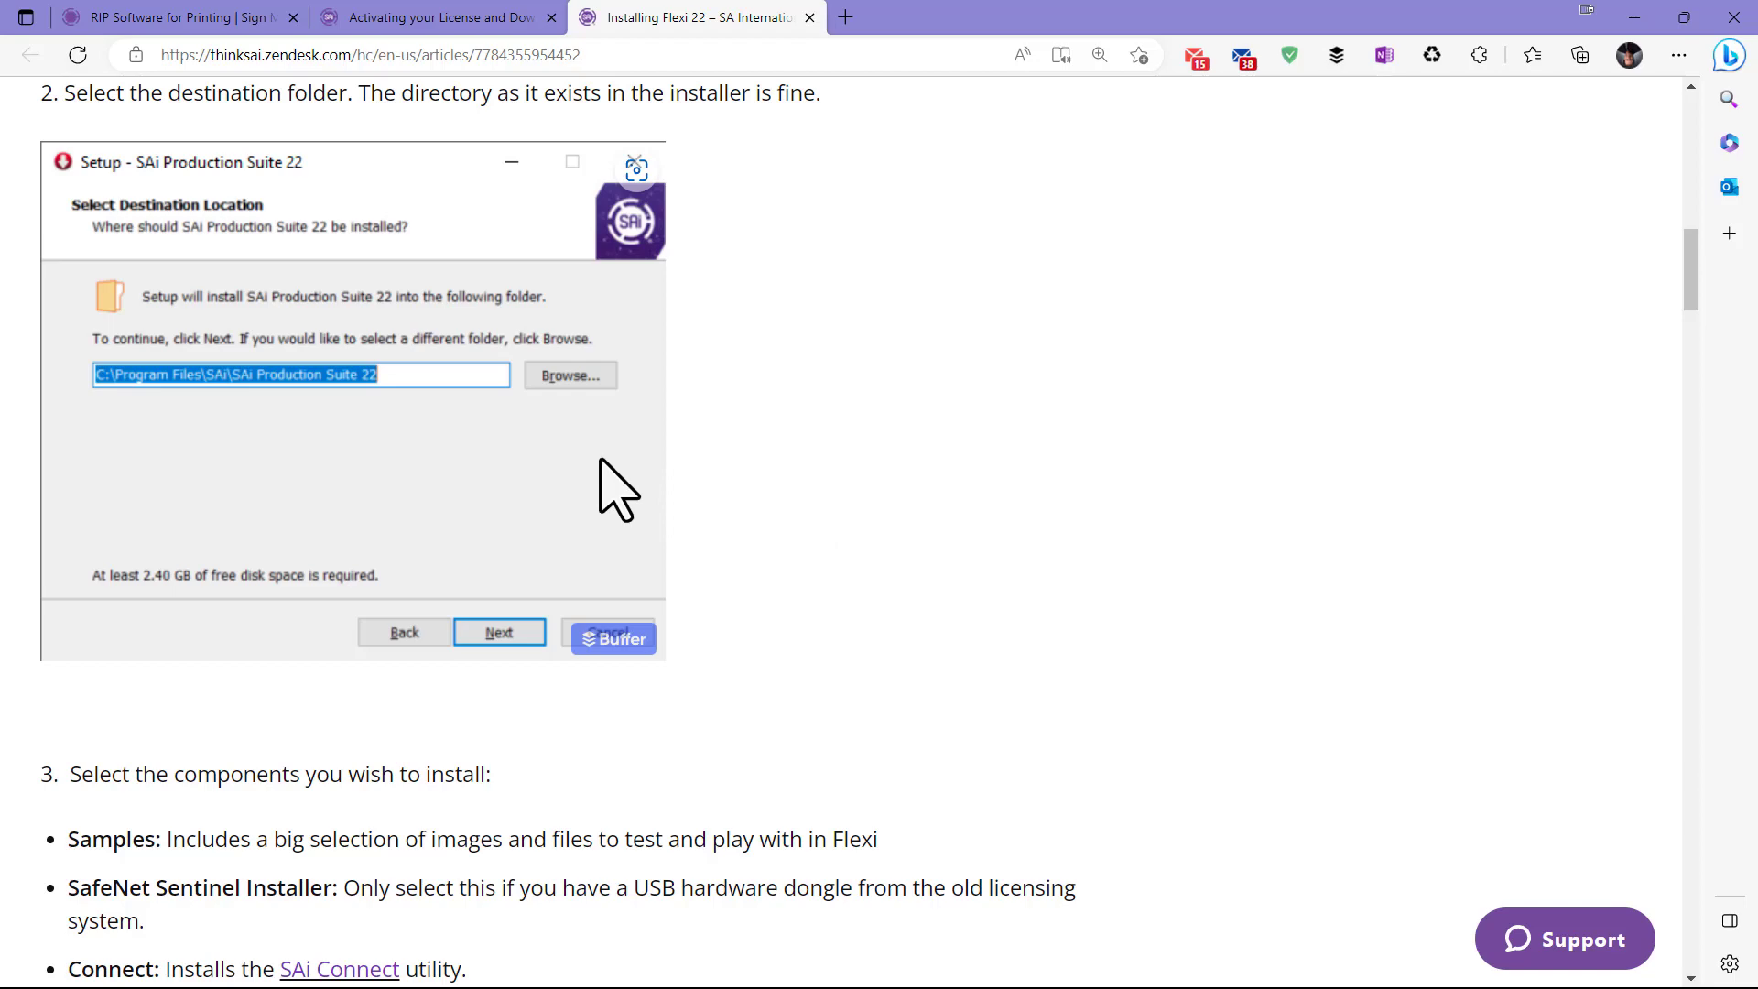
Review the installation instructions for selecting components, choosing the Start Menu shortcut folder and starting the install
{"action": "scroll", "coordinate": [785, 451], "scroll_direction": "down", "scroll_amount": 7}
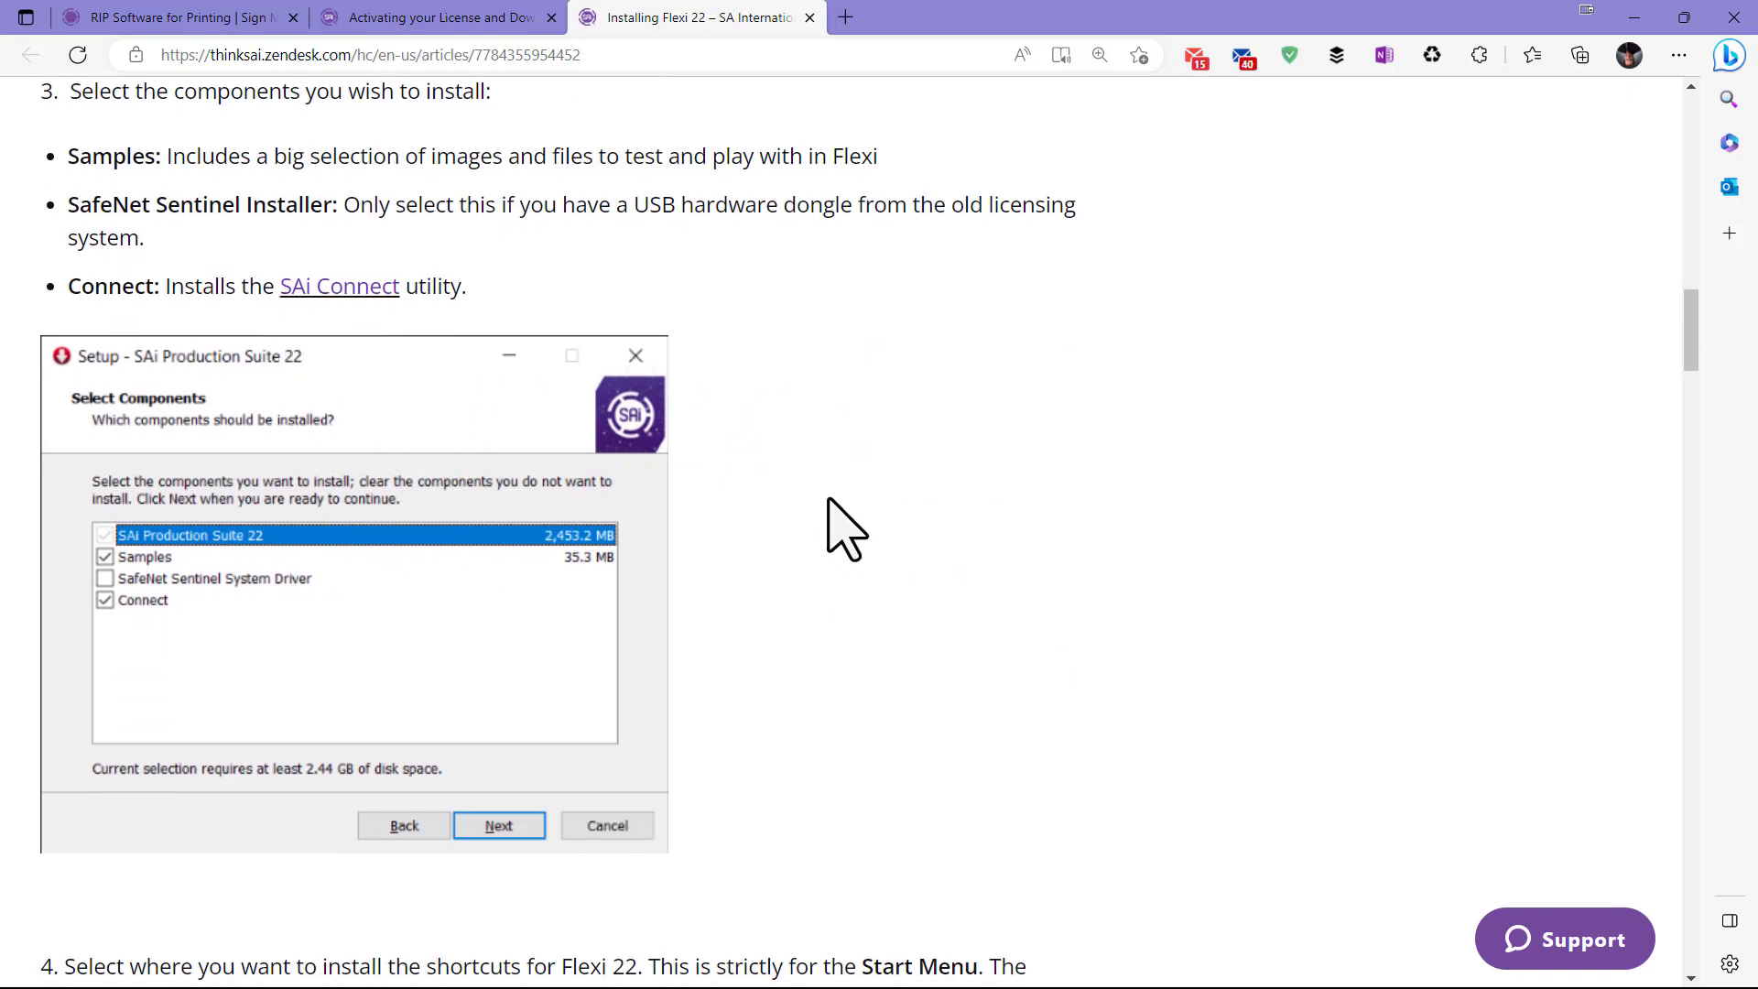
{"action": "scroll", "coordinate": [830, 510], "scroll_direction": "down", "scroll_amount": 1}
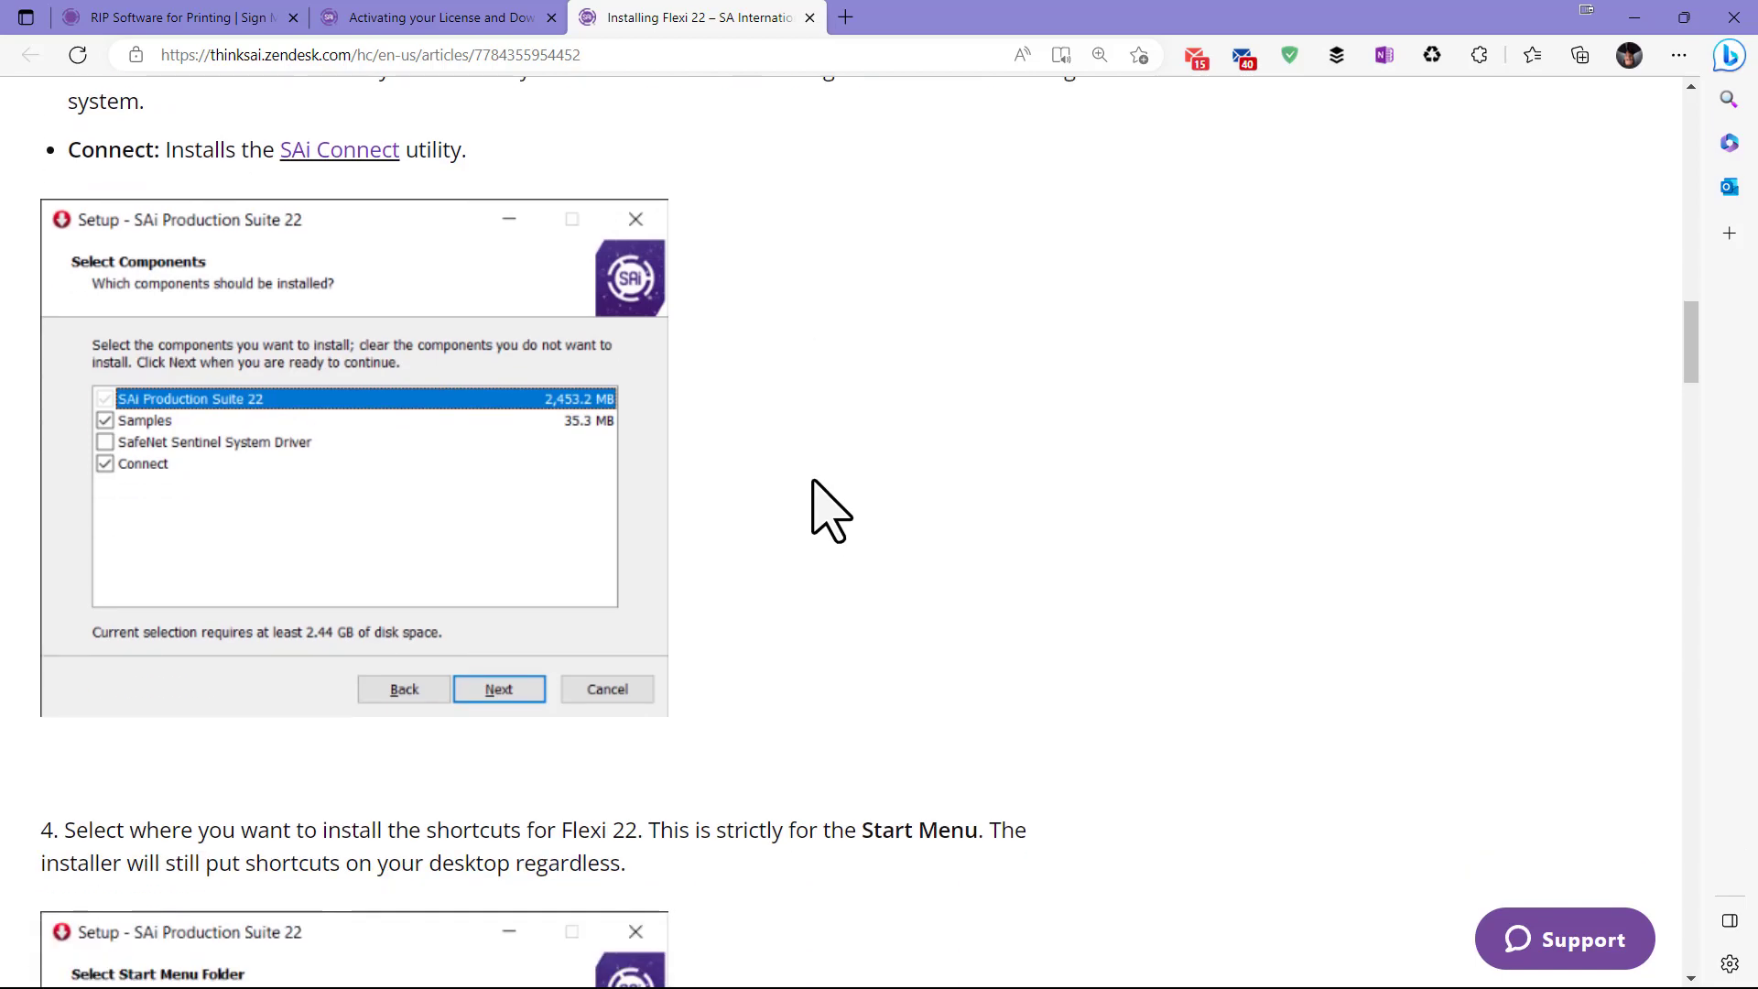
{"action": "scroll", "coordinate": [814, 513], "scroll_direction": "down", "scroll_amount": 8}
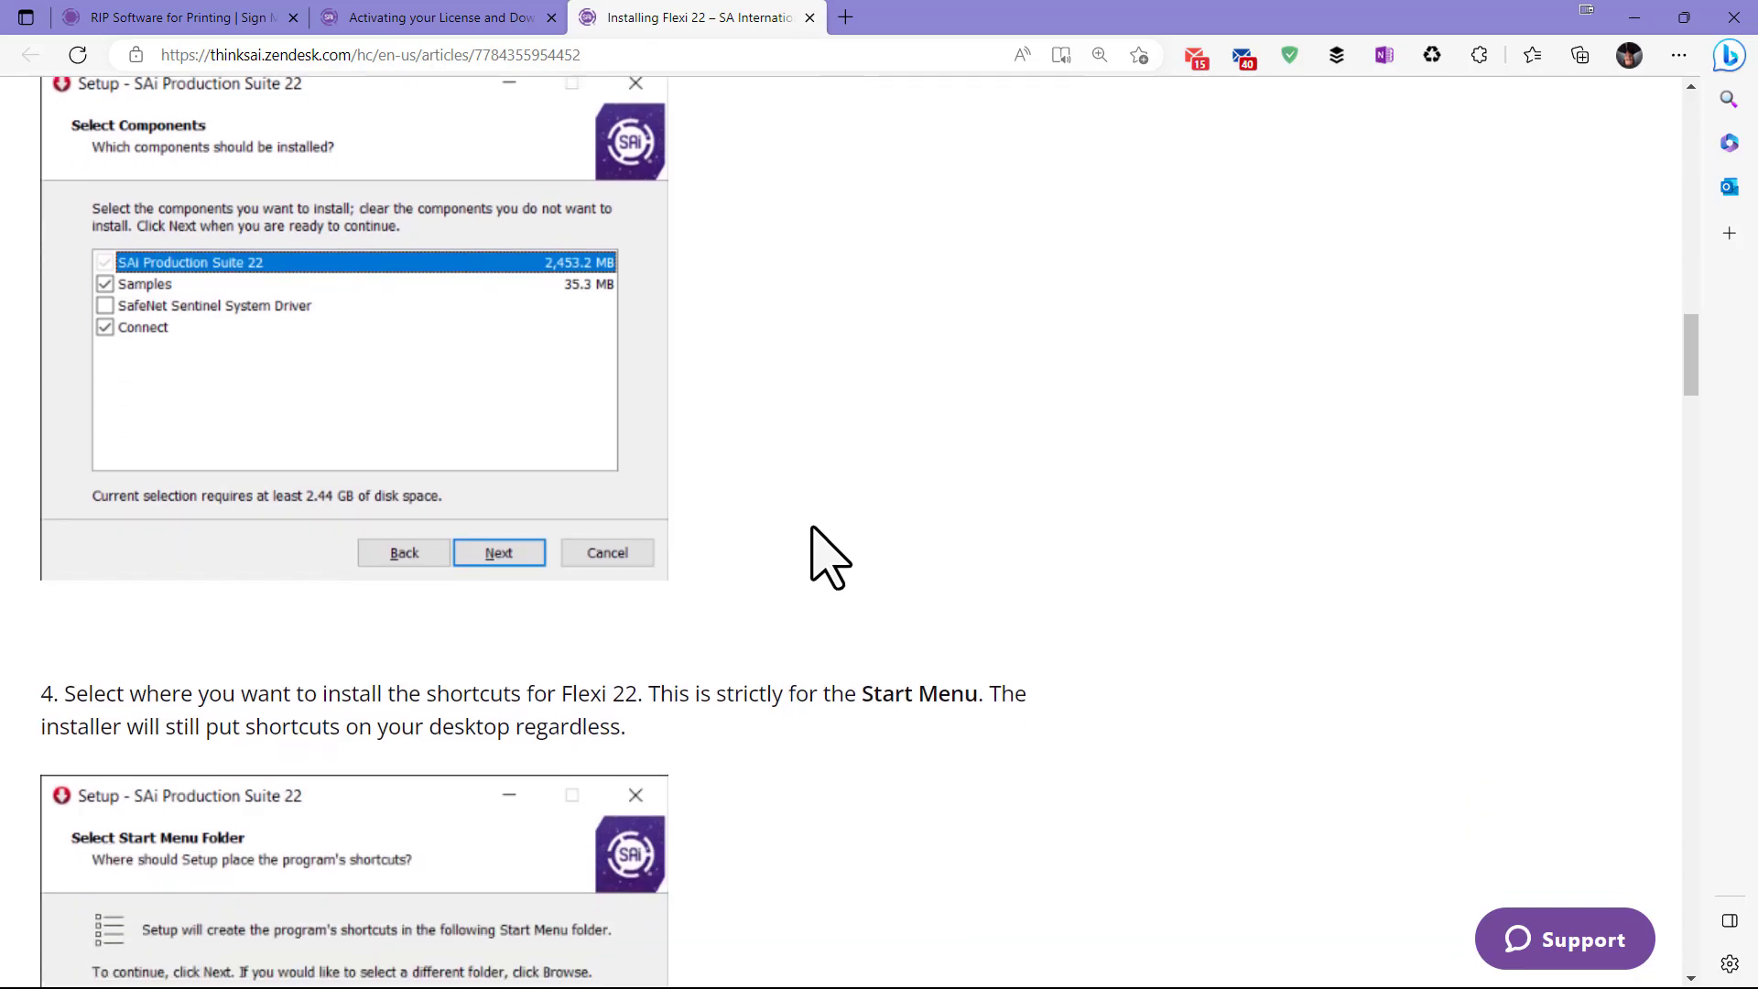
{"action": "scroll", "coordinate": [830, 555], "scroll_direction": "down", "scroll_amount": 8}
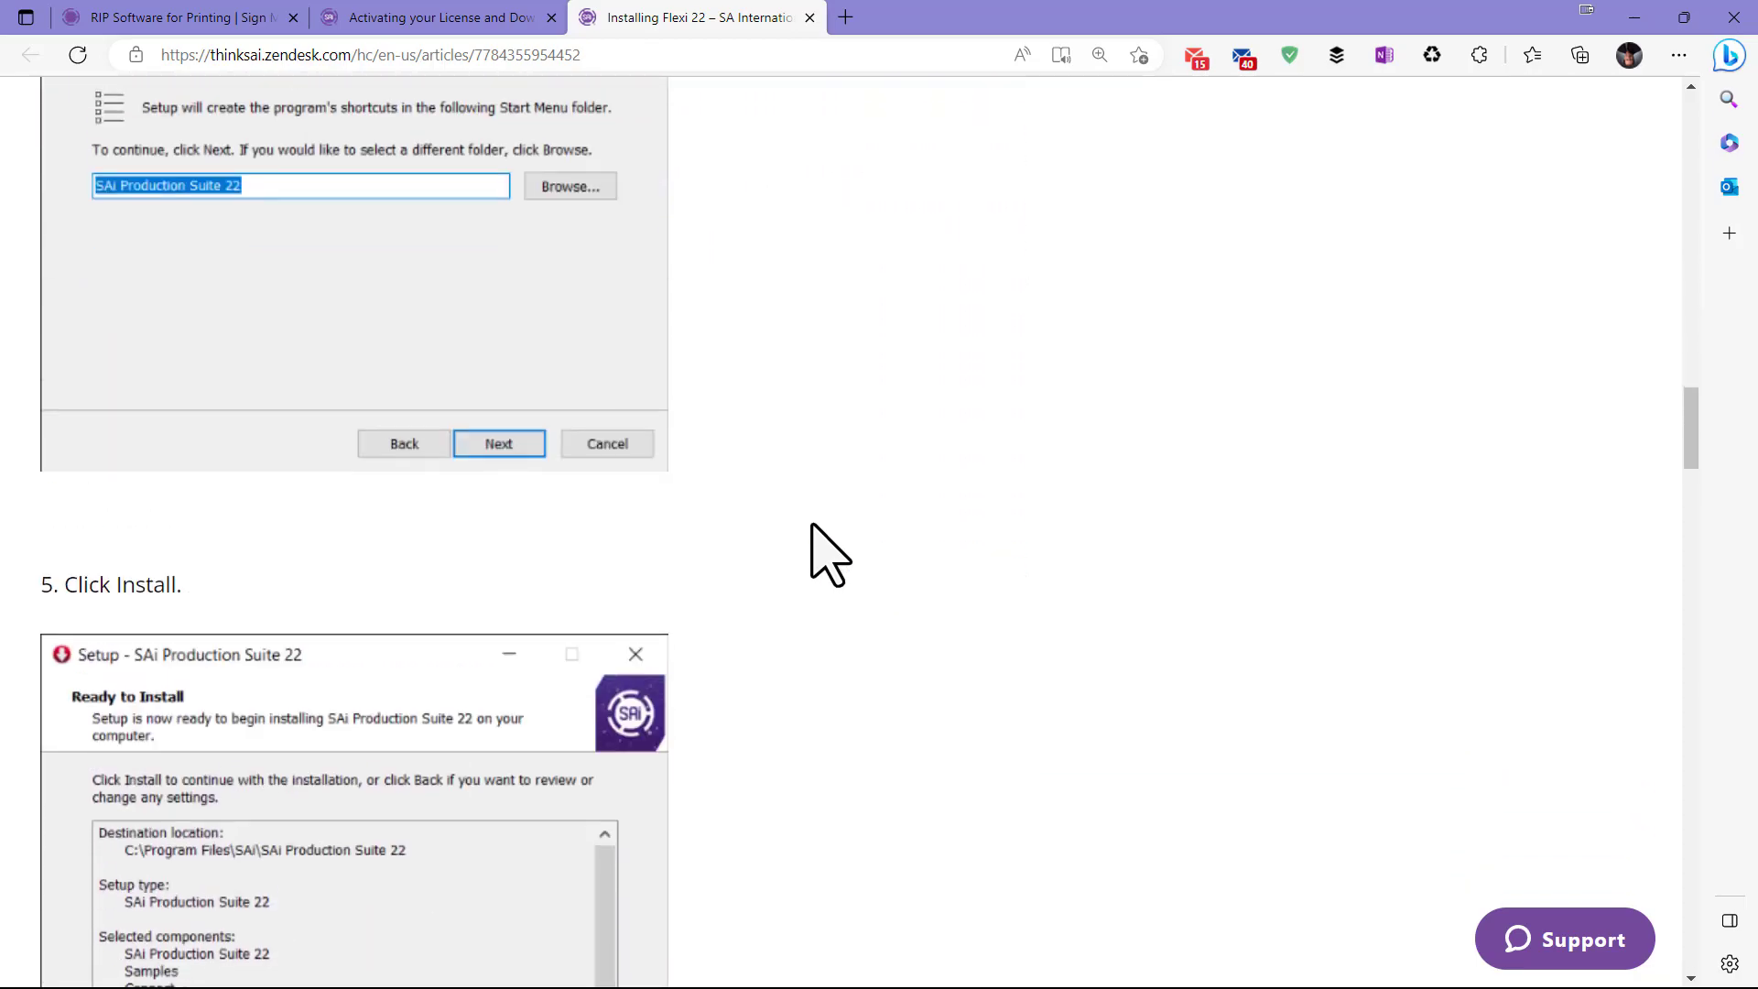
{"action": "scroll", "coordinate": [830, 555], "scroll_direction": "down", "scroll_amount": 6}
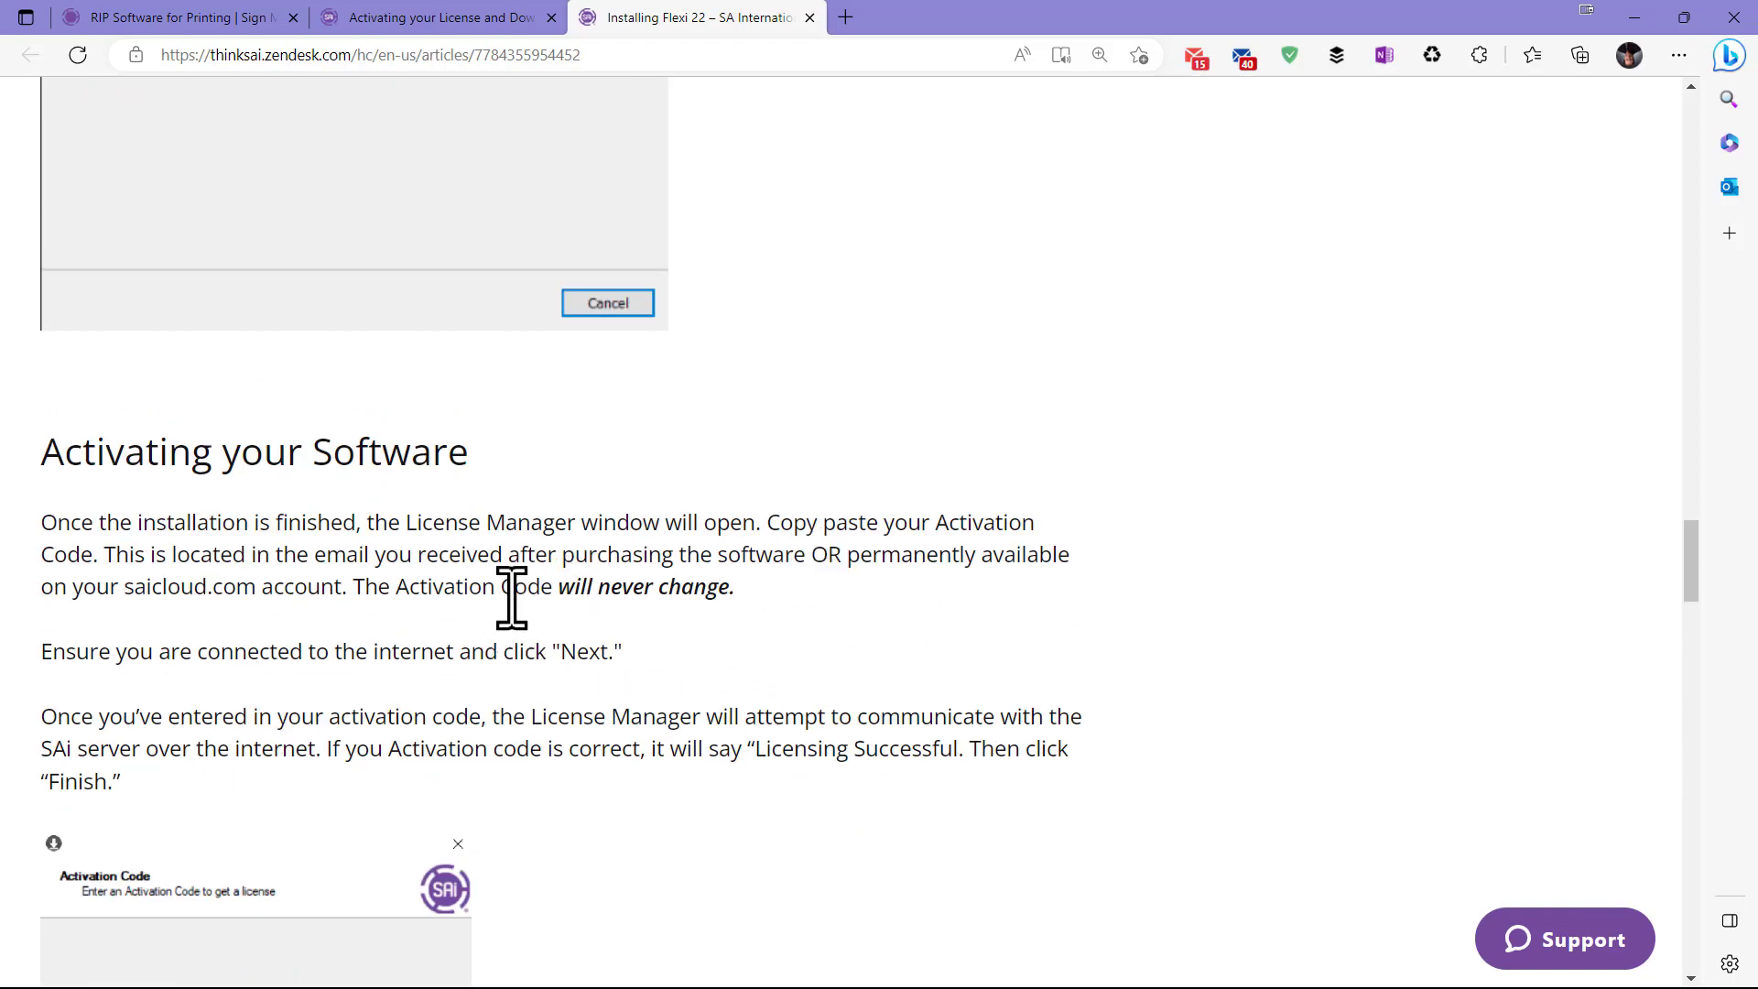
Review the Activating your Software section on entering the activation code in License Manager
{"action": "scroll", "coordinate": [934, 628], "scroll_direction": "down", "scroll_amount": 4}
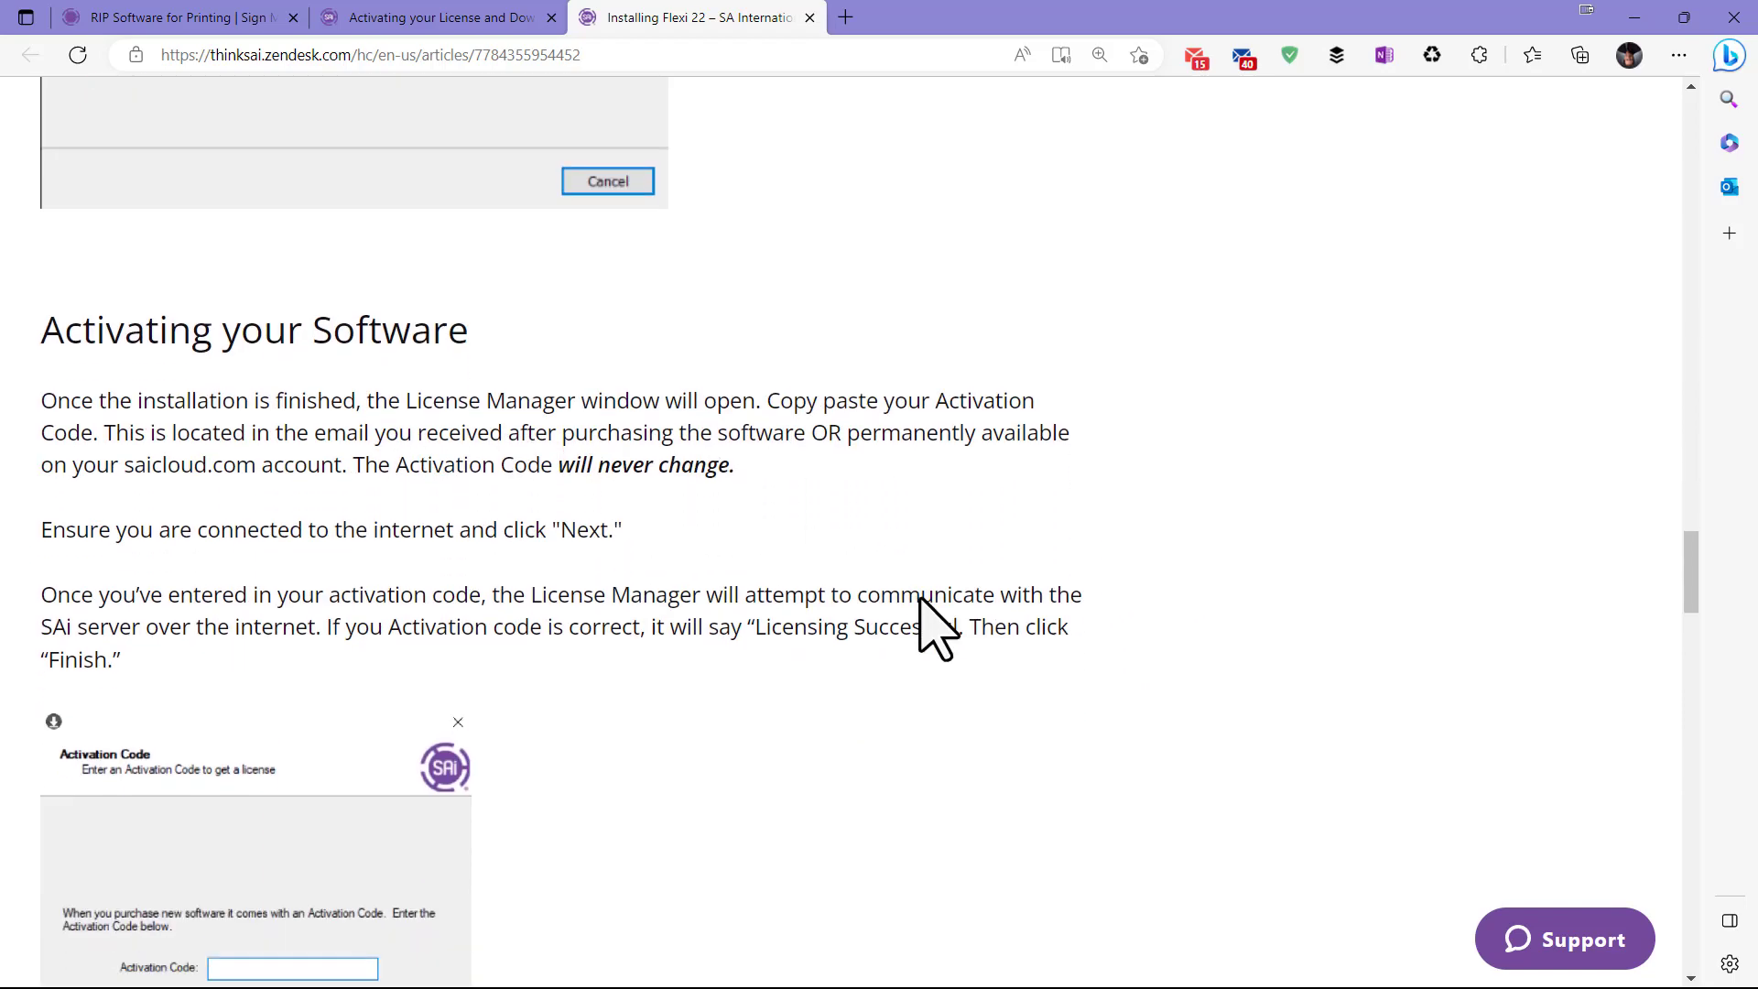
{"action": "scroll", "coordinate": [706, 687], "scroll_direction": "down", "scroll_amount": 3}
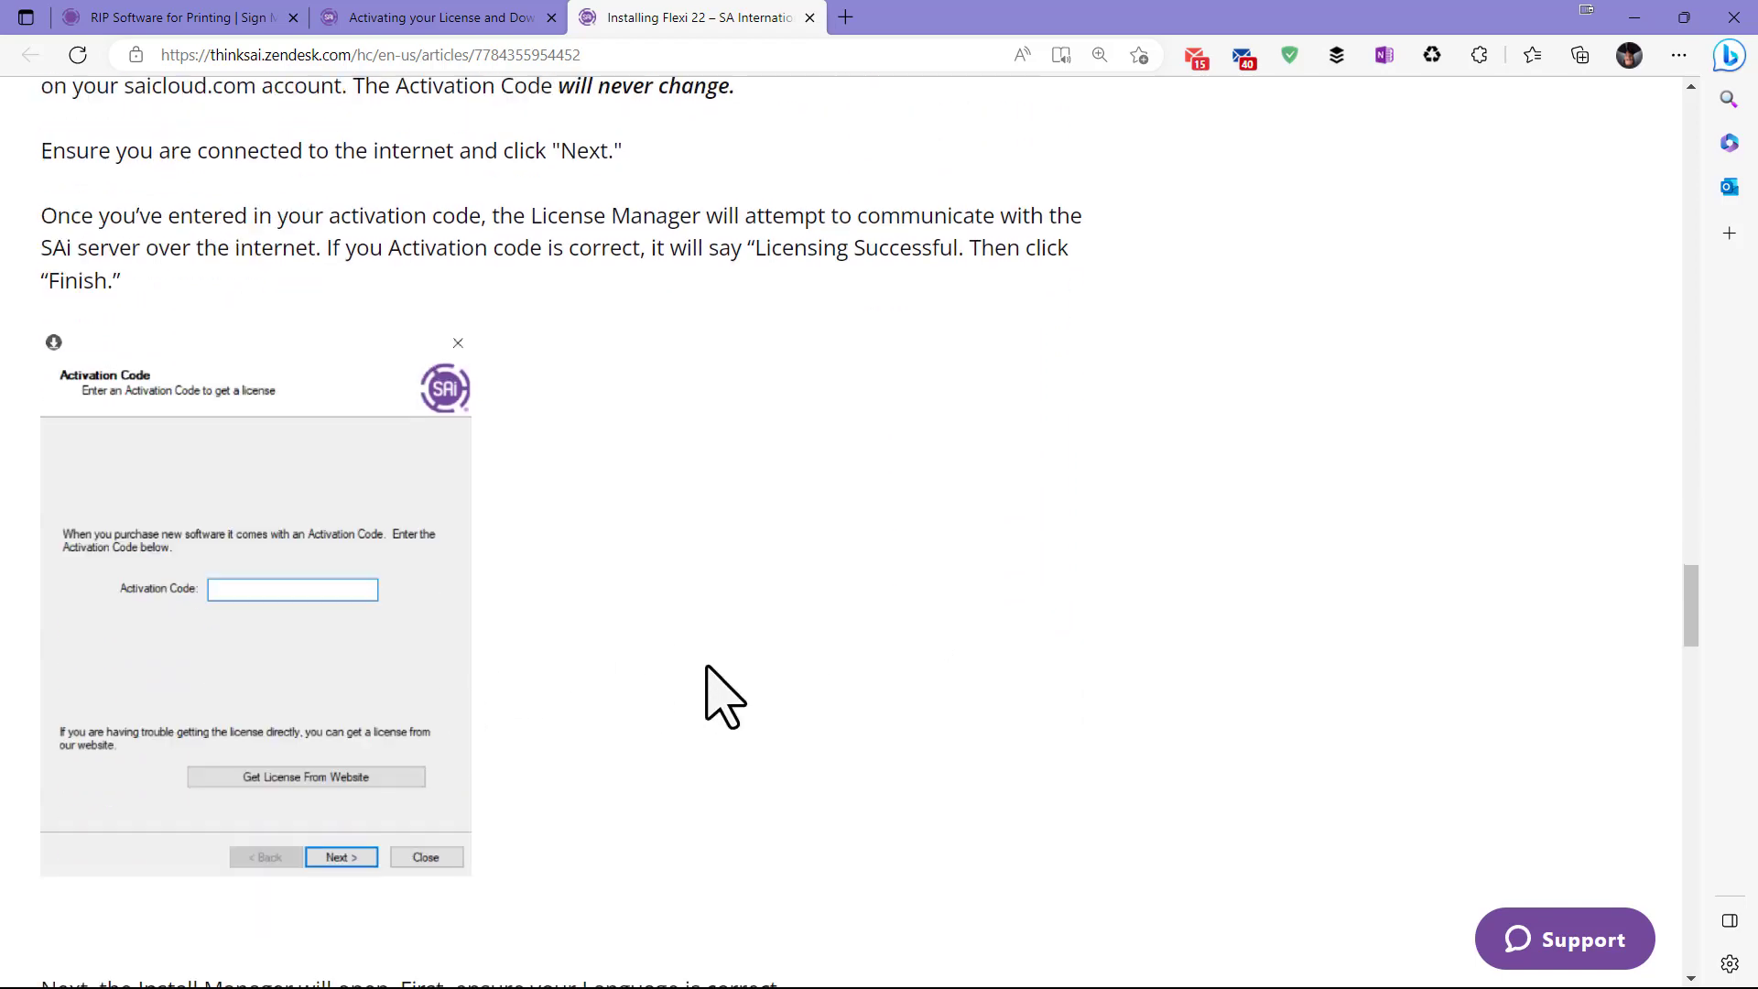
{"action": "scroll", "coordinate": [723, 693], "scroll_direction": "up", "scroll_amount": 5}
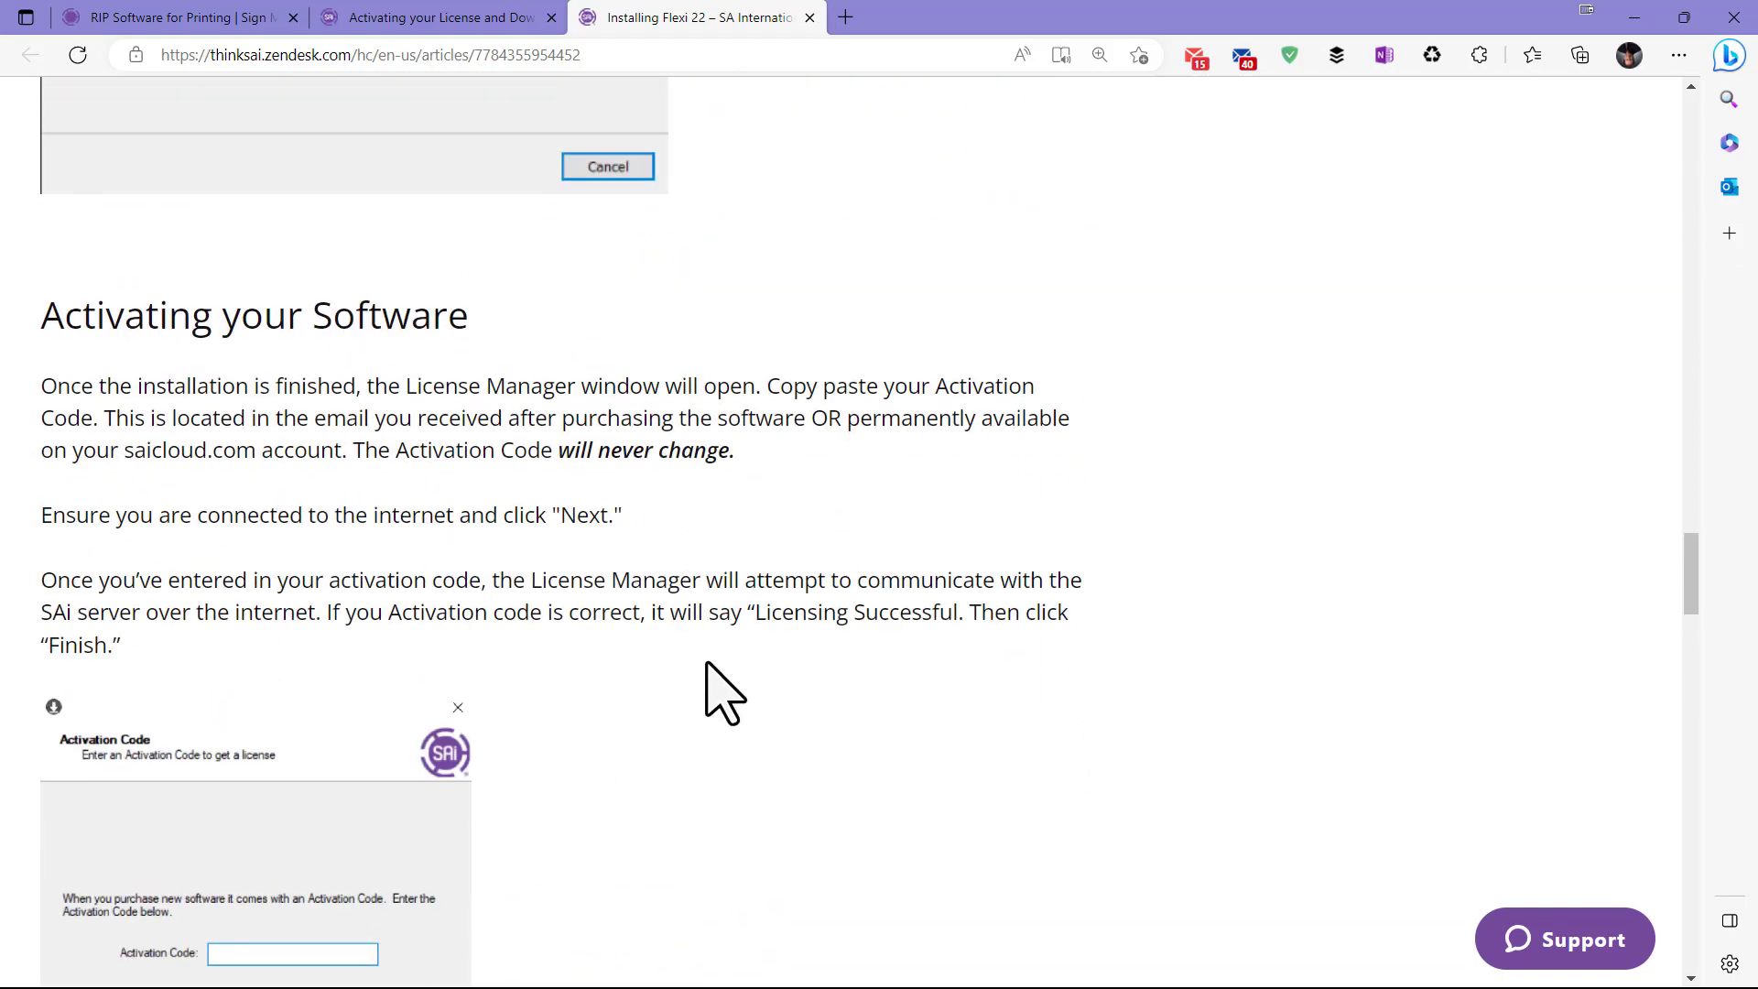
{"action": "scroll", "coordinate": [724, 693], "scroll_direction": "up", "scroll_amount": 1}
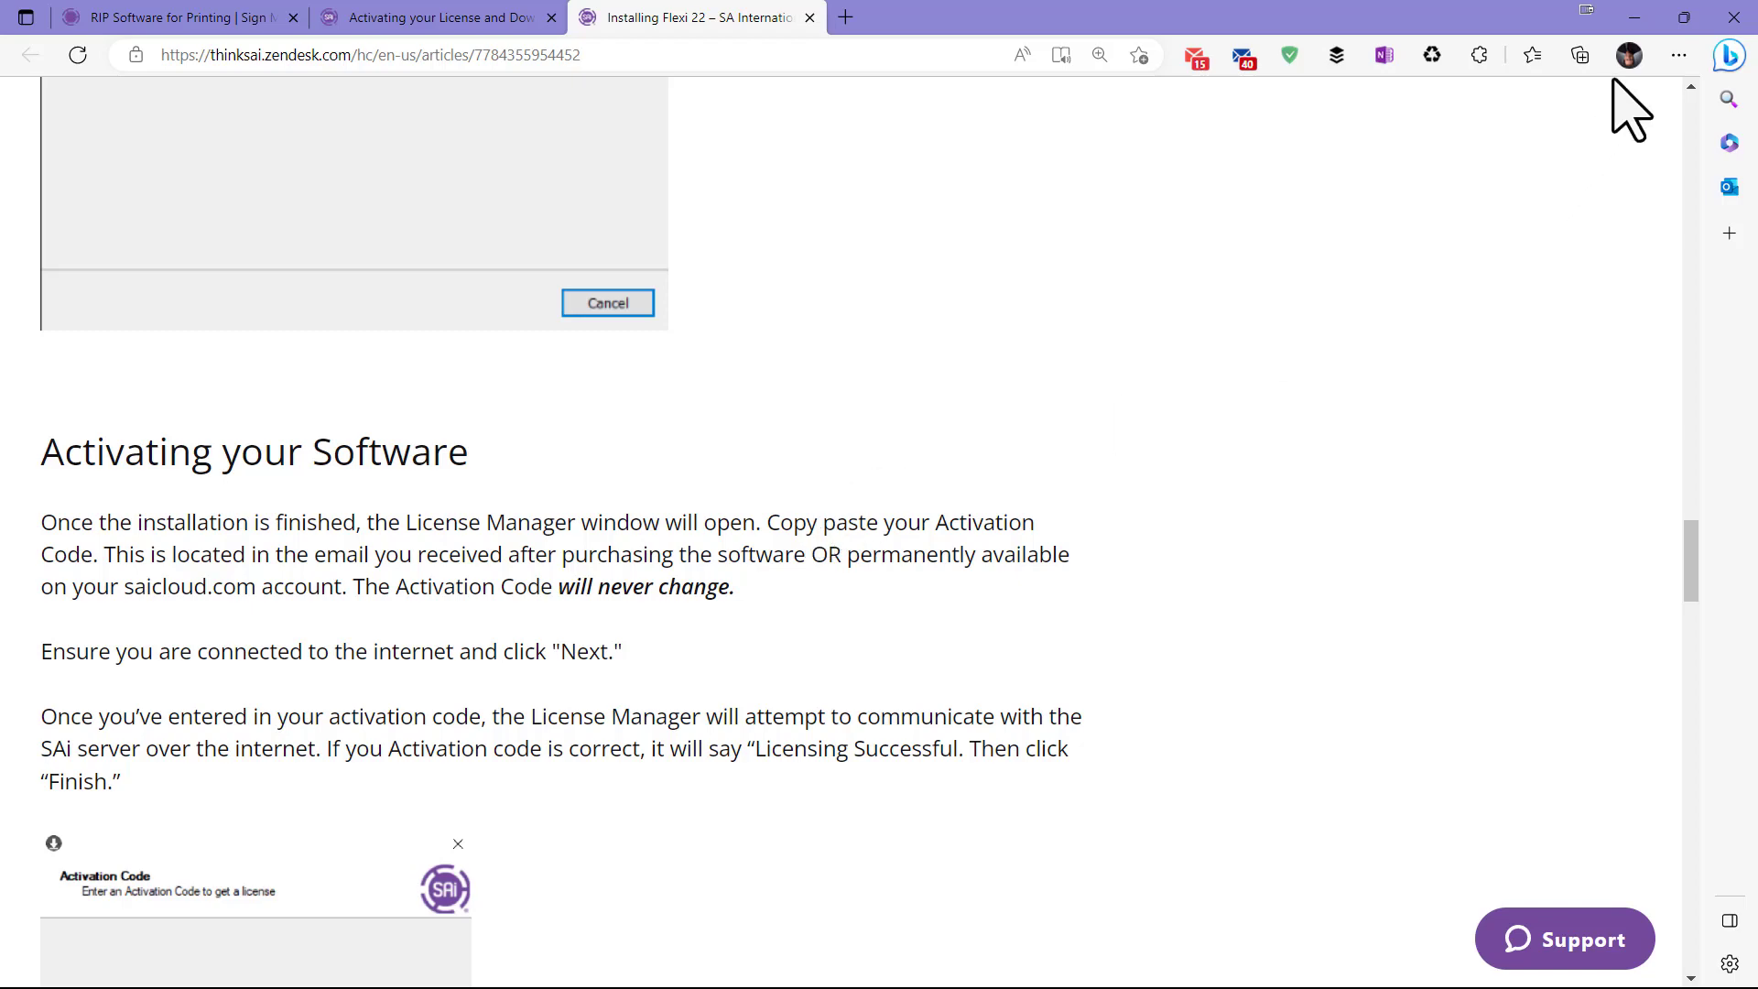
Switch to the SAi Production Suite 22 installer, confirm English as the setup language and accept the license agreement
{"action": "left_click", "coordinate": [1635, 18]}
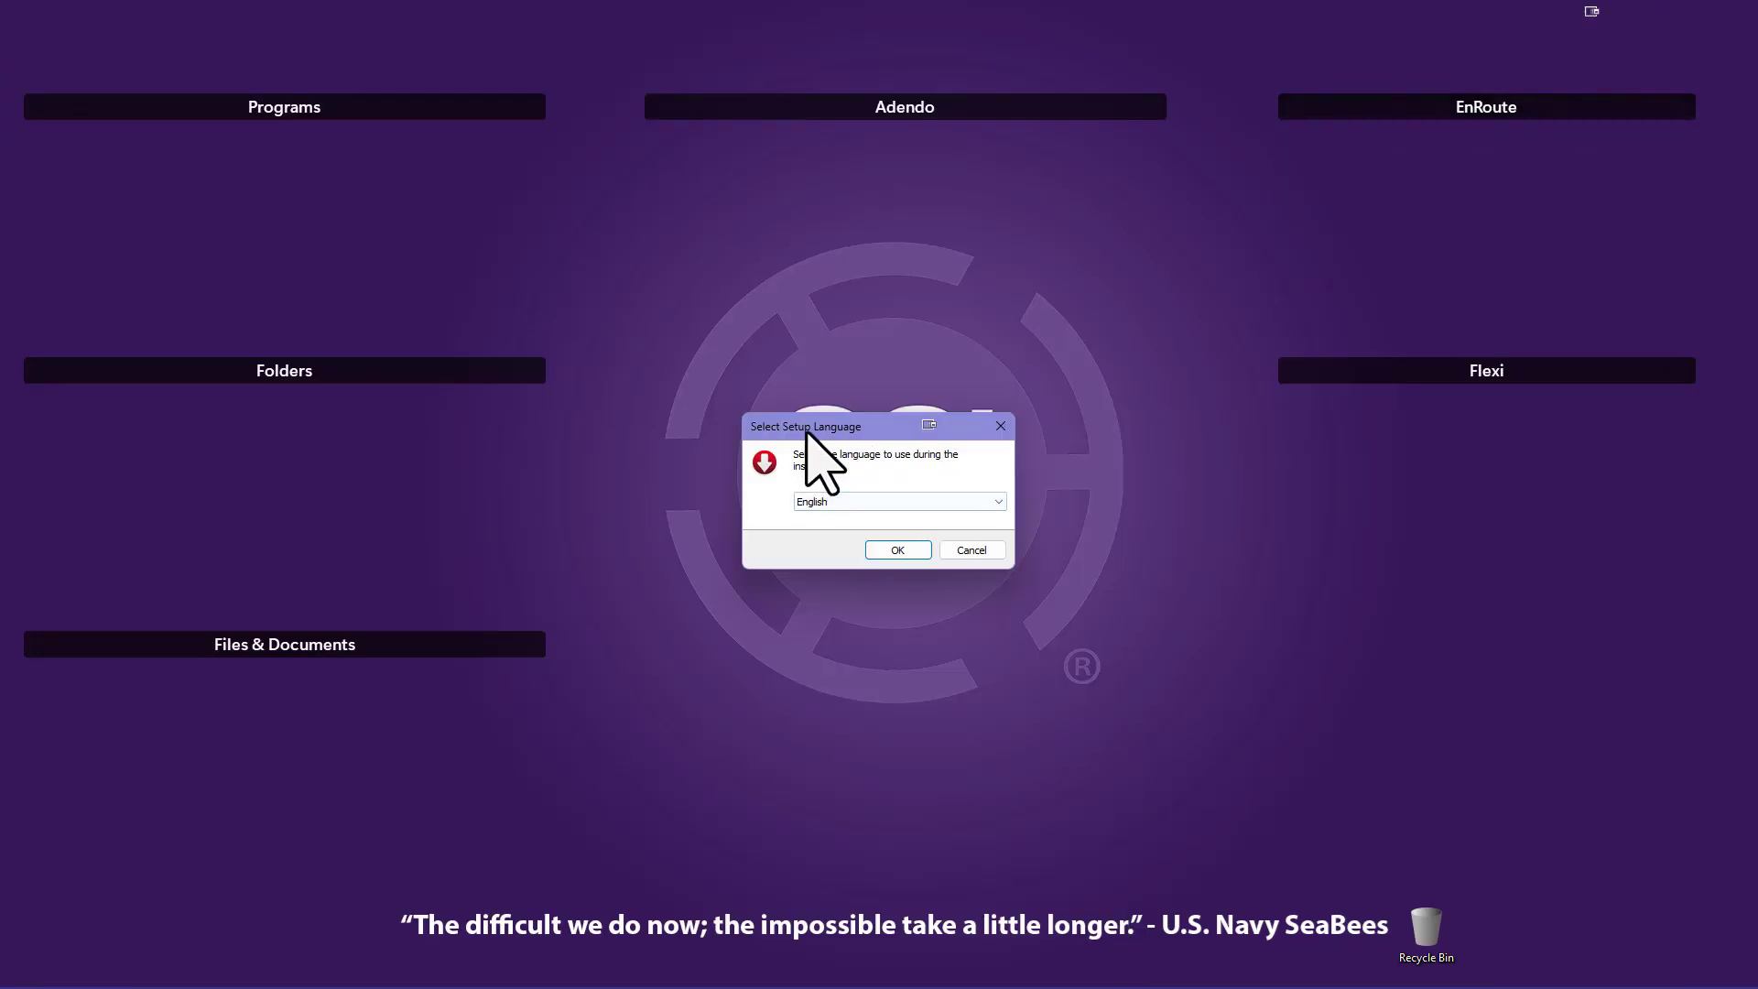
{"action": "left_click_drag", "start_coordinate": [831, 404], "coordinate": [835, 543]}
{"action": "left_click", "coordinate": [903, 676]}
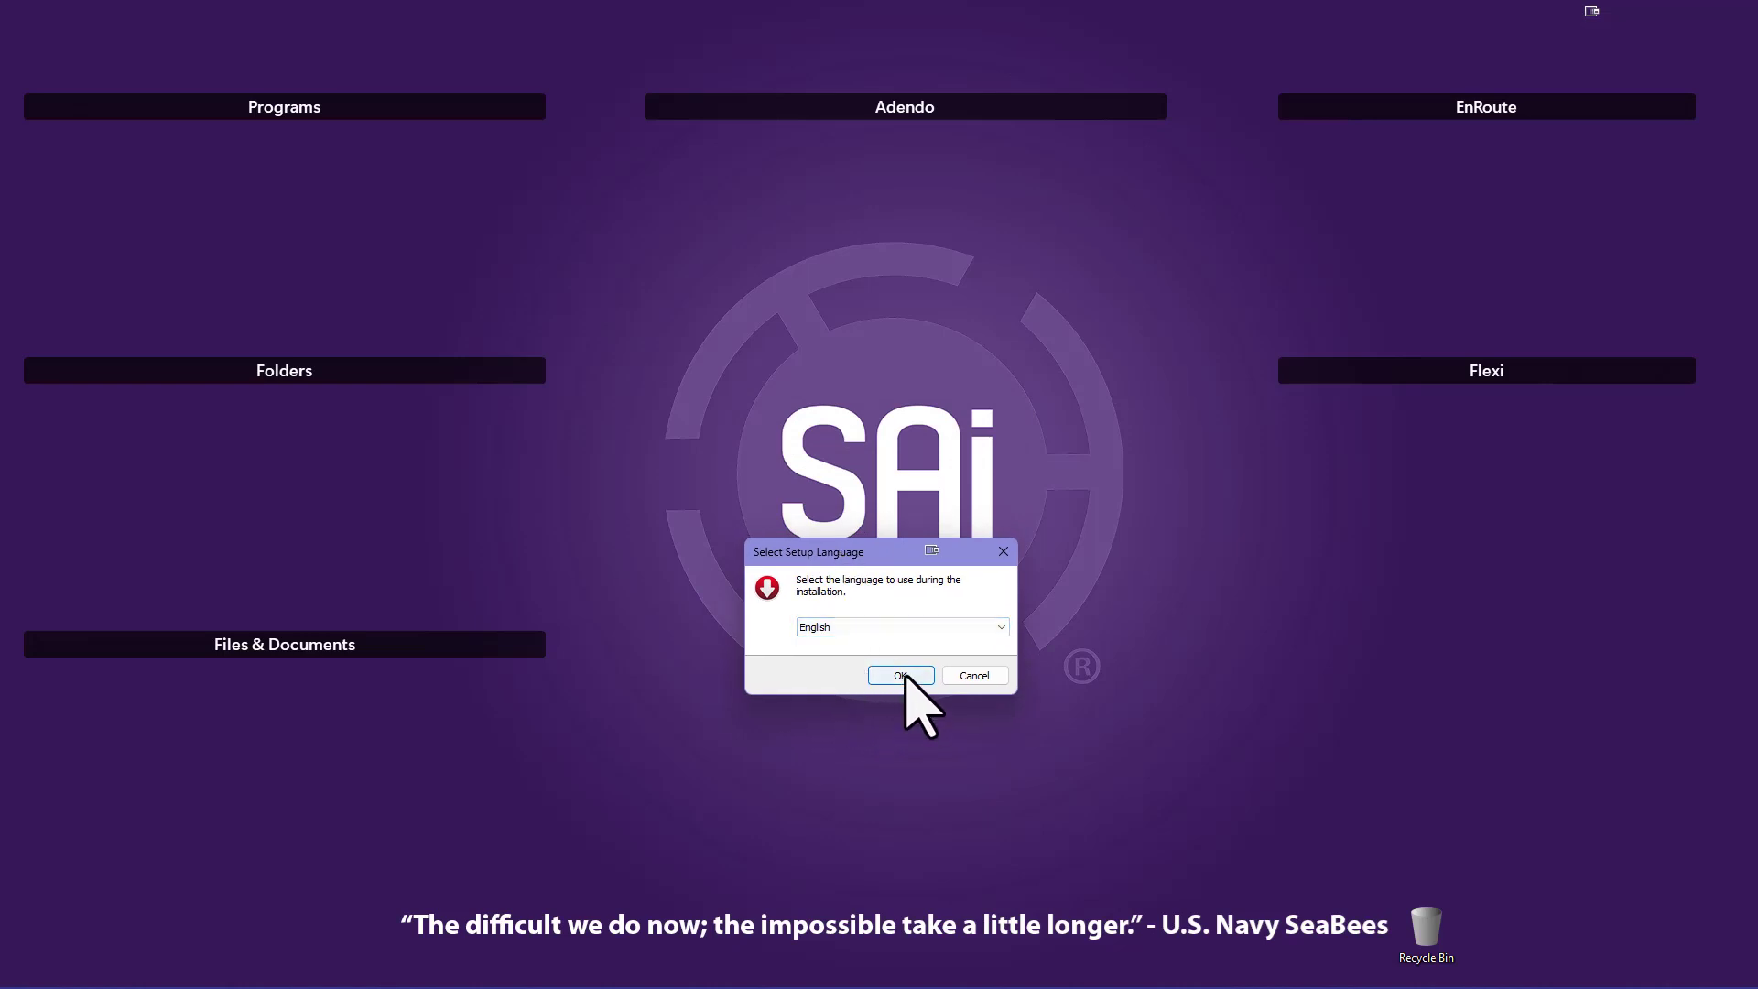
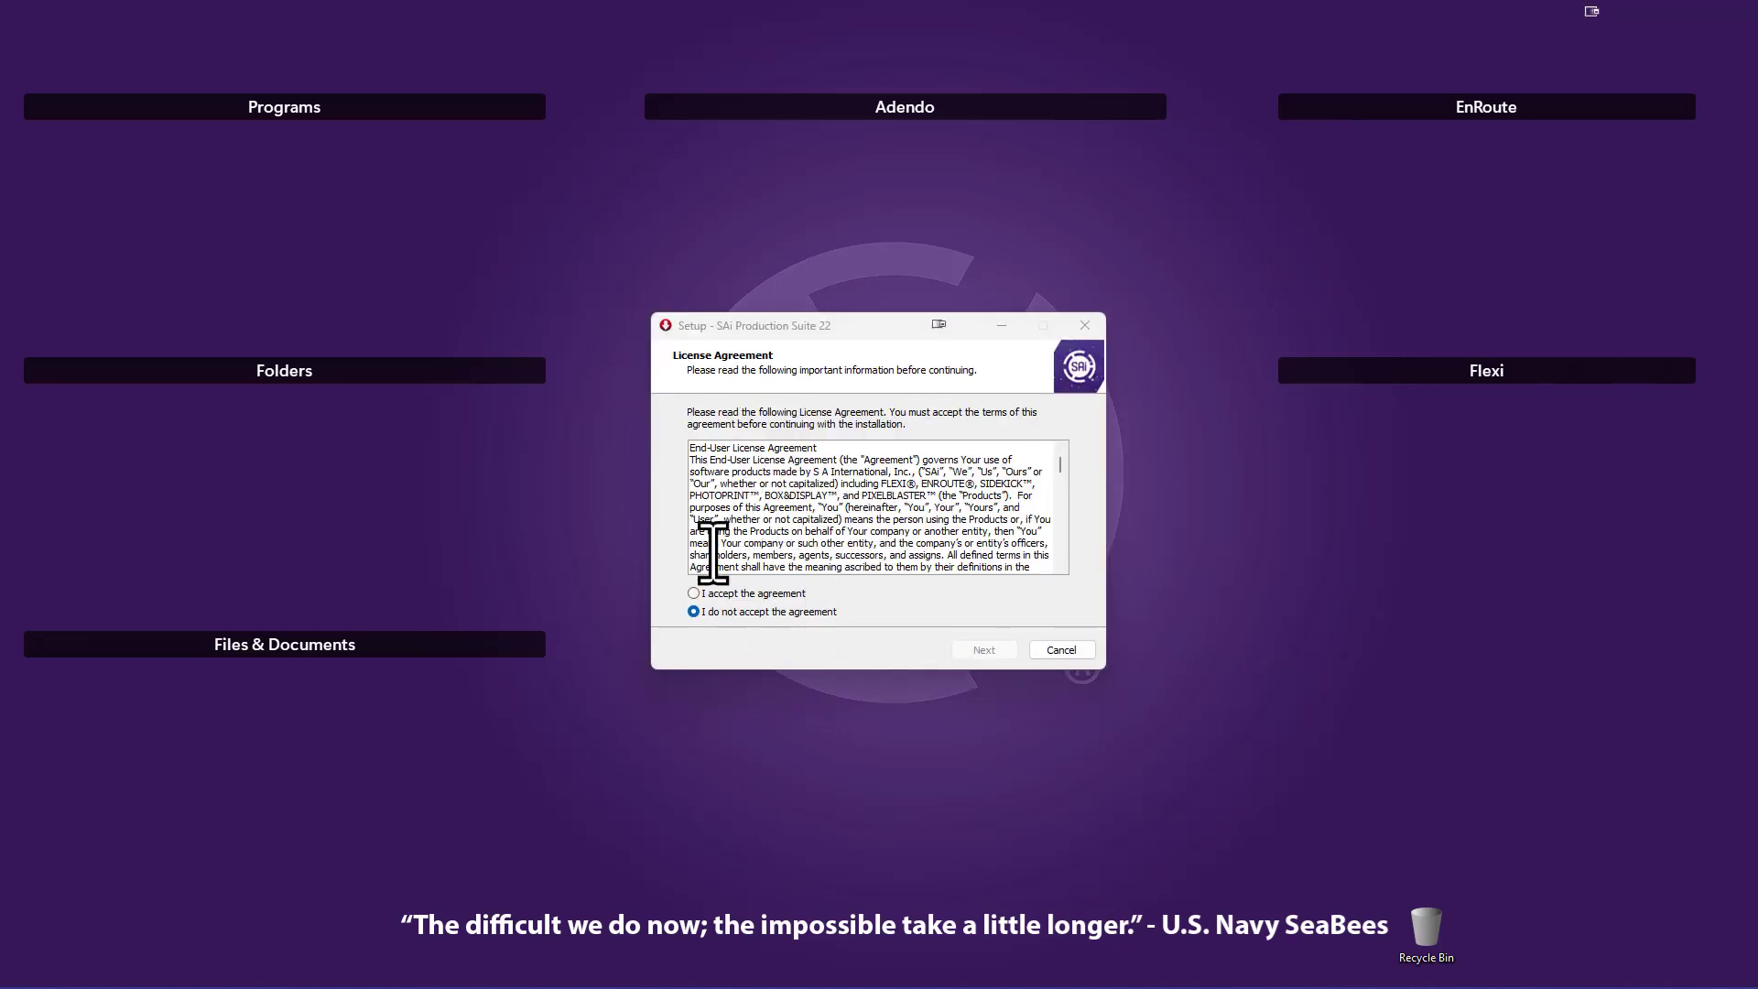
{"action": "left_click", "coordinate": [693, 593]}
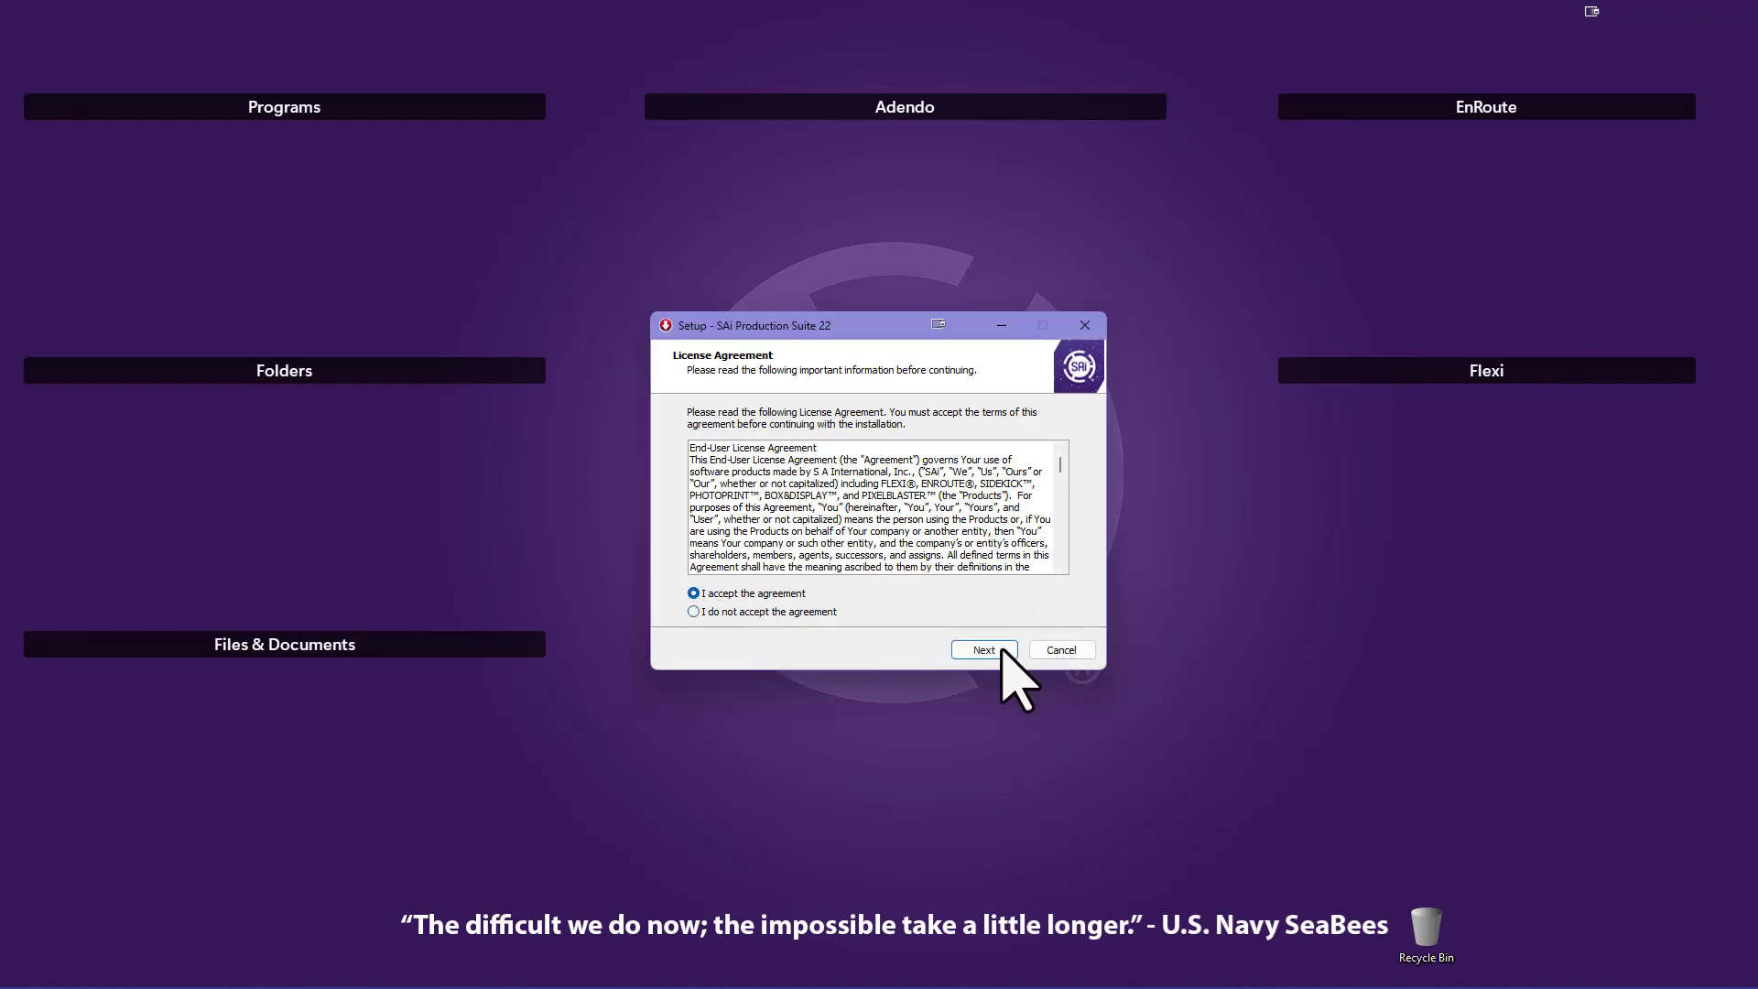
{"action": "left_click", "coordinate": [983, 649]}
Keep the destination folder C:\Program Files\SAi\SAi Production Suite 22 and add the Connect component alongside Samples
{"action": "left_click", "coordinate": [908, 478]}
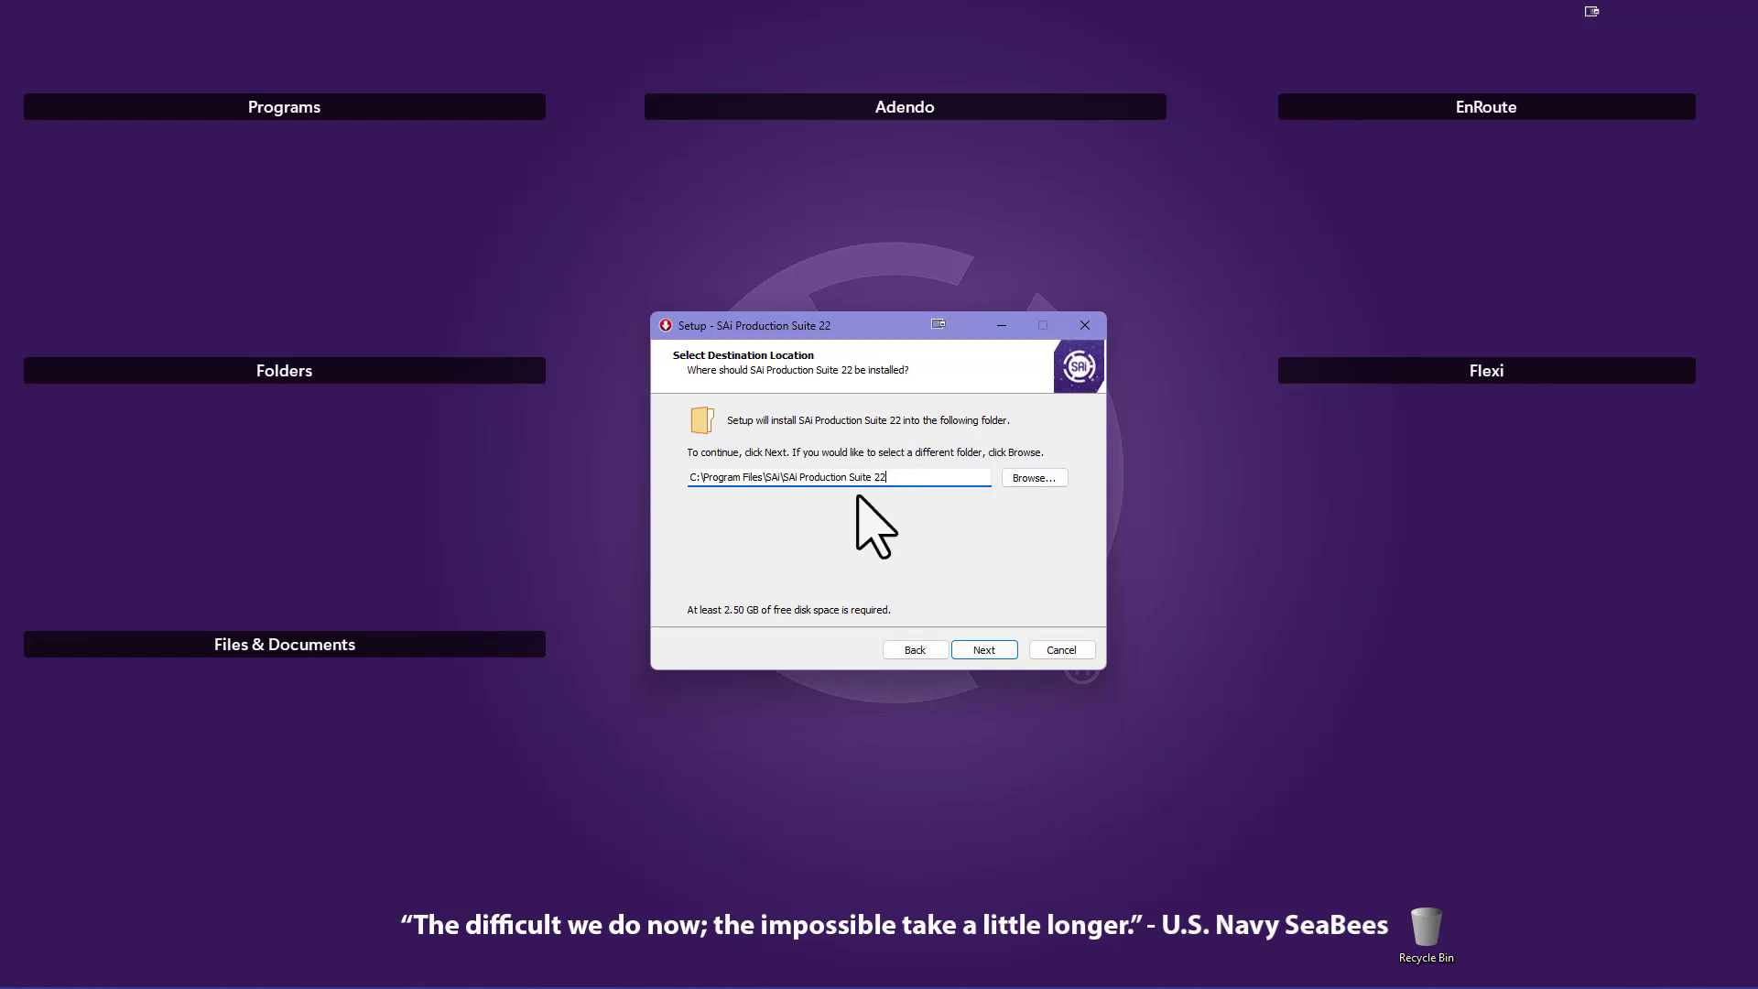
{"action": "left_click", "coordinate": [989, 651]}
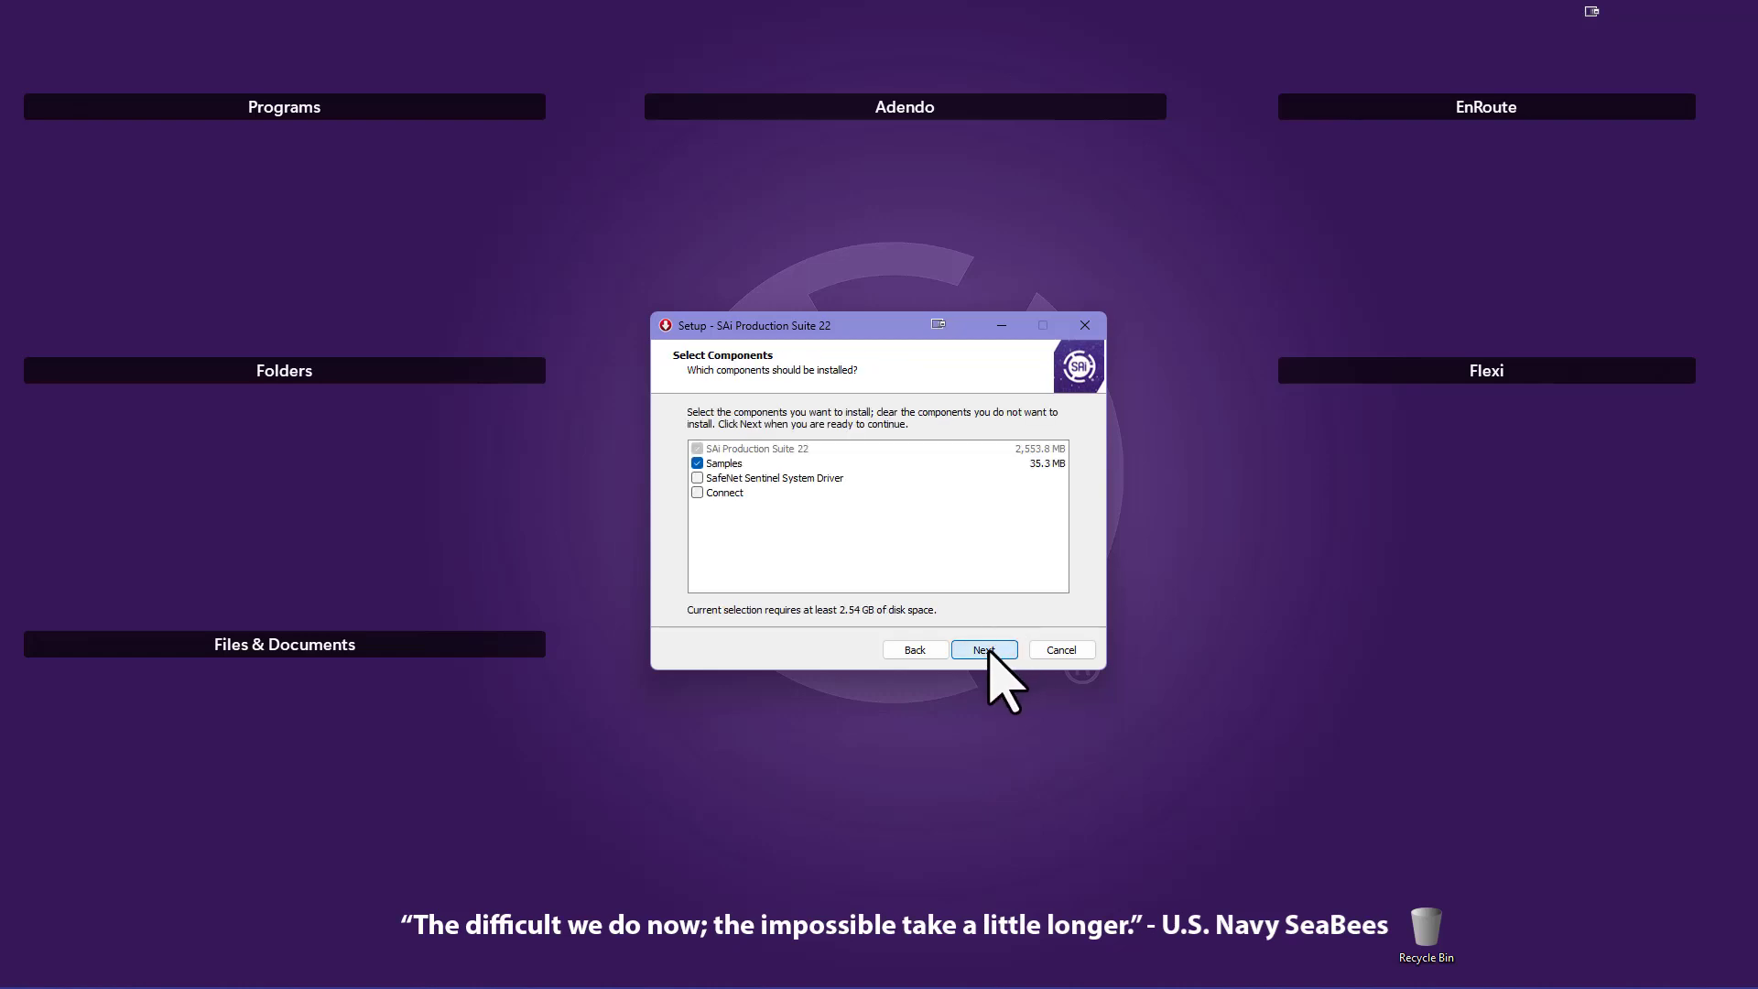
{"action": "left_click", "coordinate": [698, 495]}
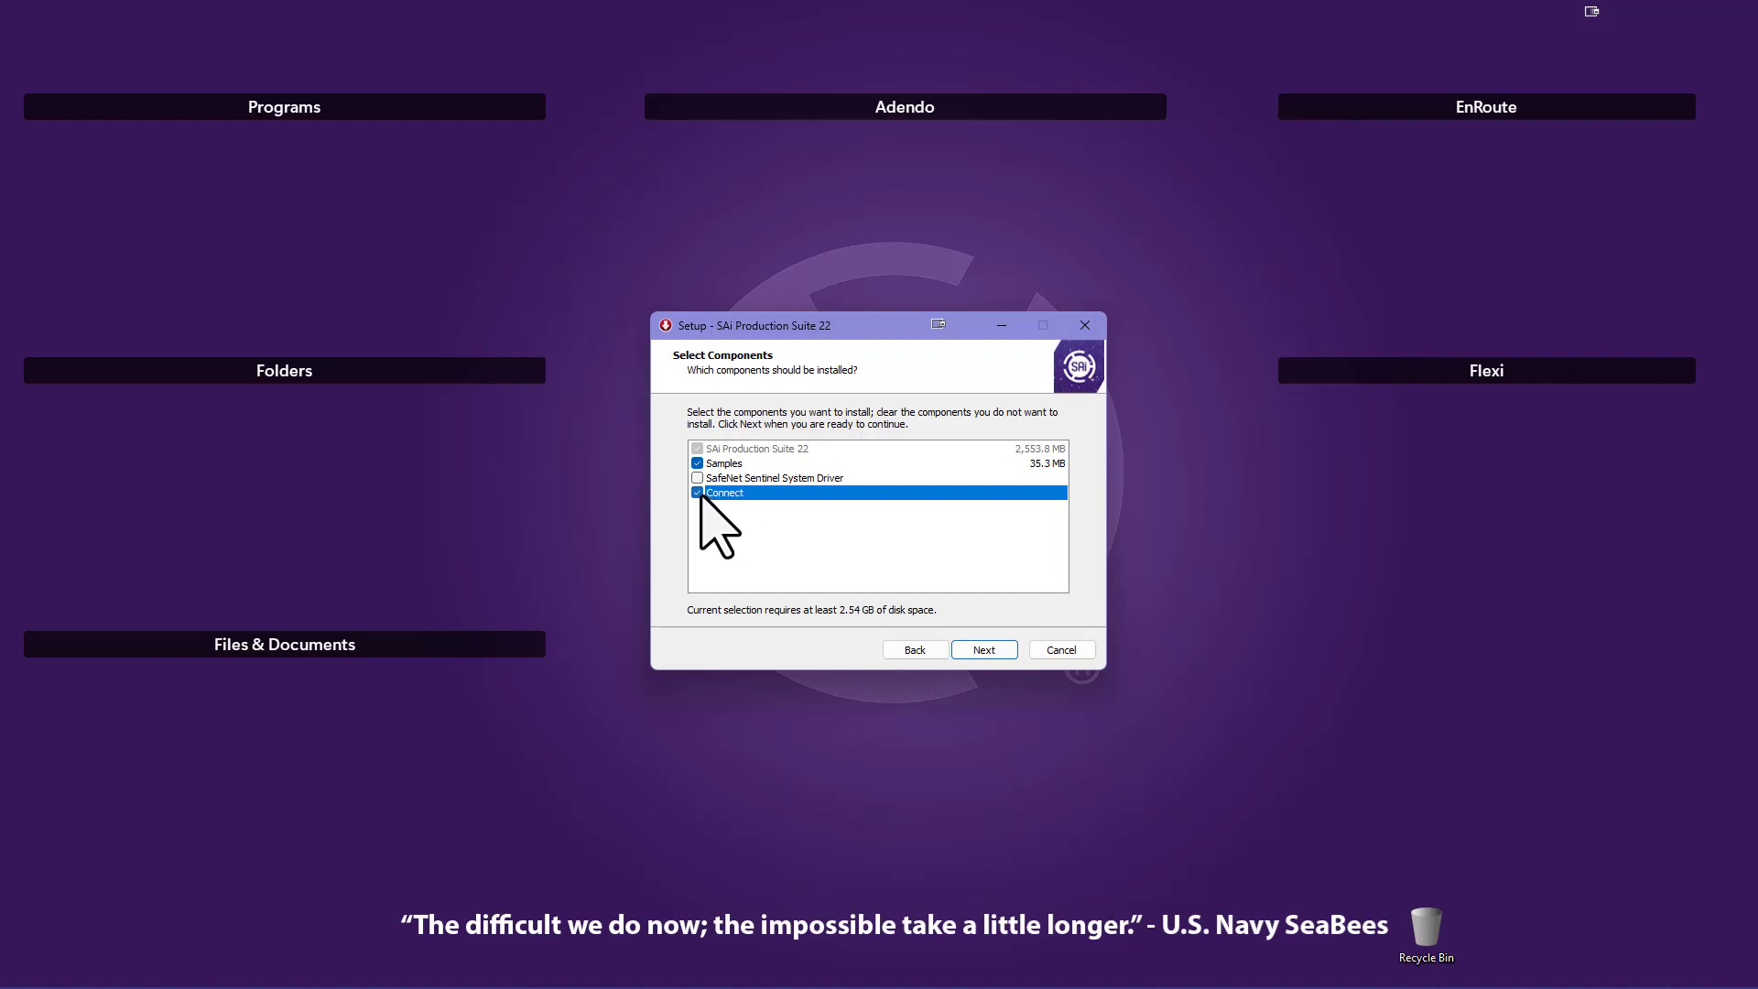
{"action": "left_click", "coordinate": [986, 650]}
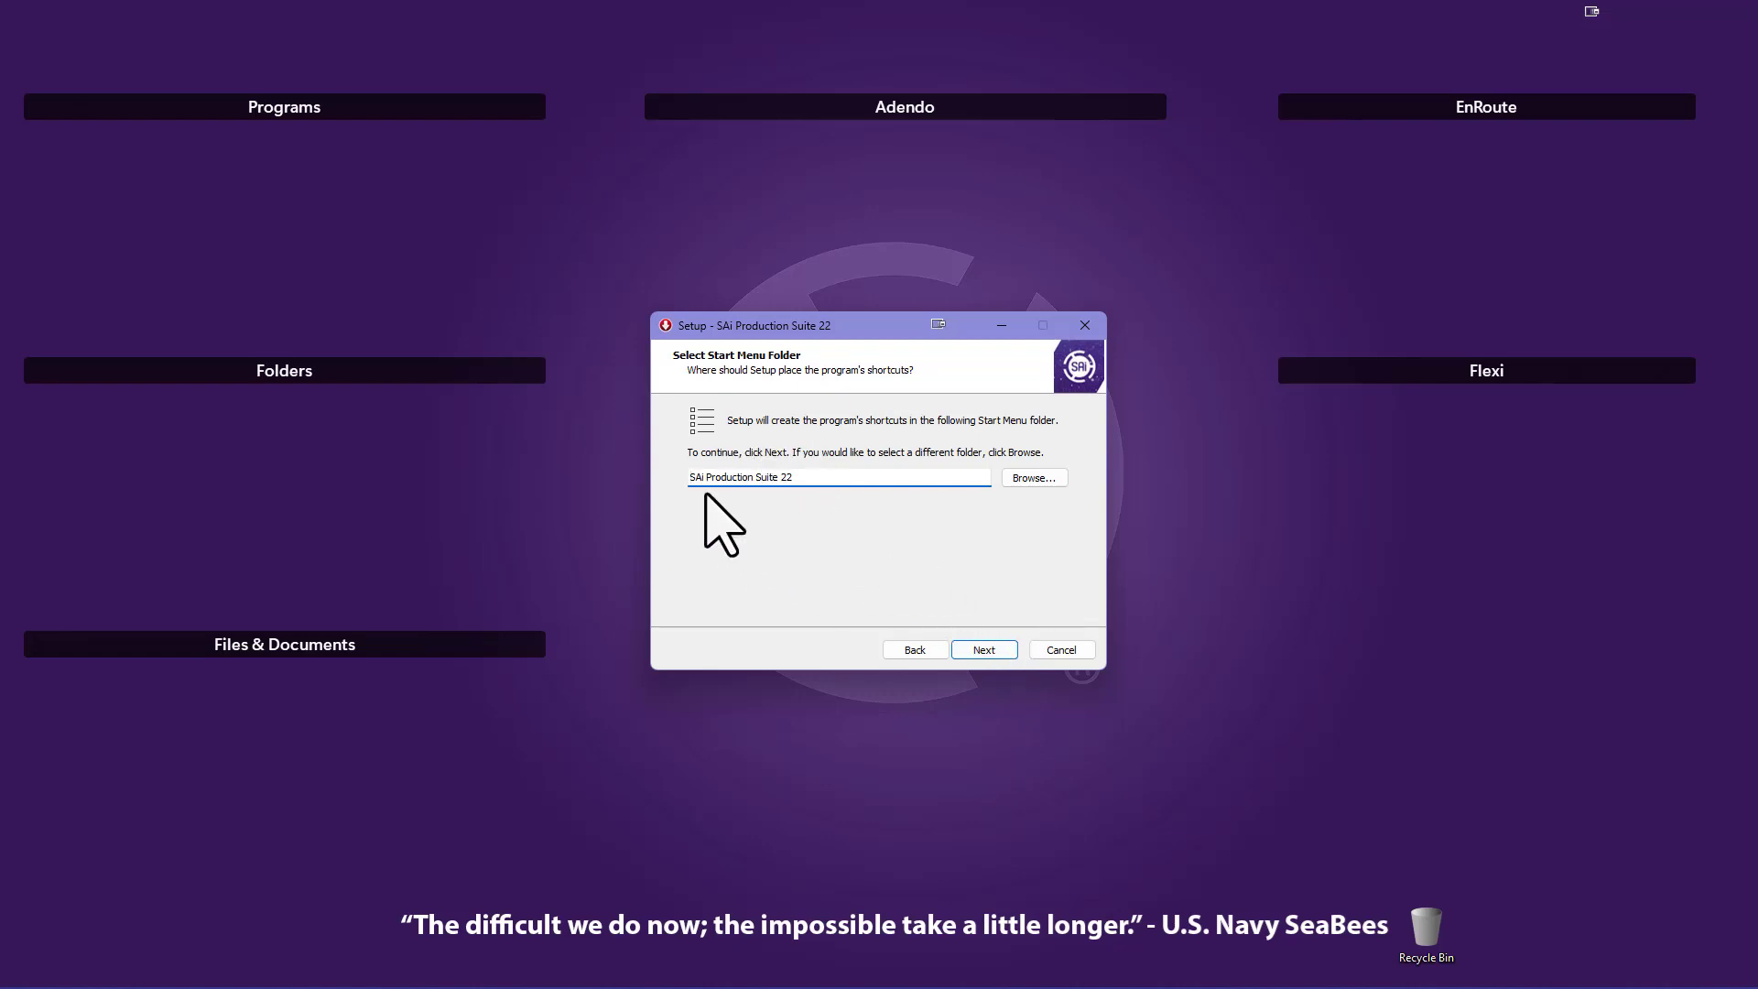
Keep SAi Production Suite 22 as the Start Menu folder and run the installation
{"action": "left_click", "coordinate": [985, 650]}
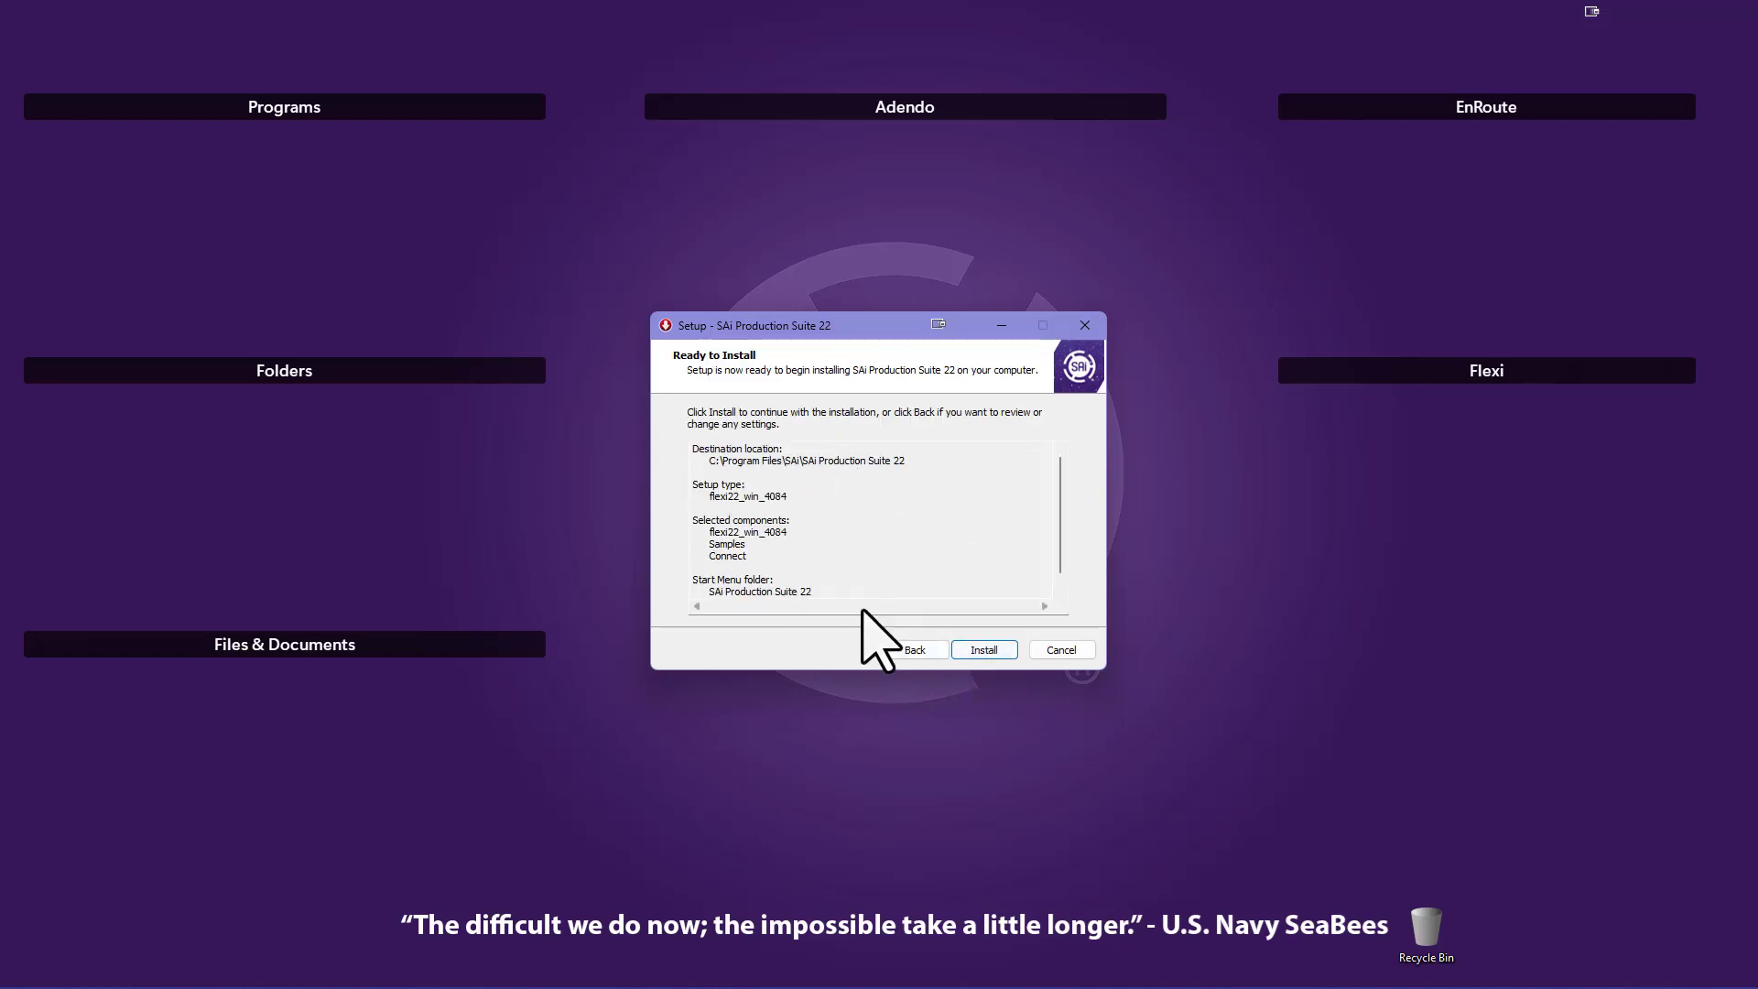
{"action": "left_click", "coordinate": [987, 650]}
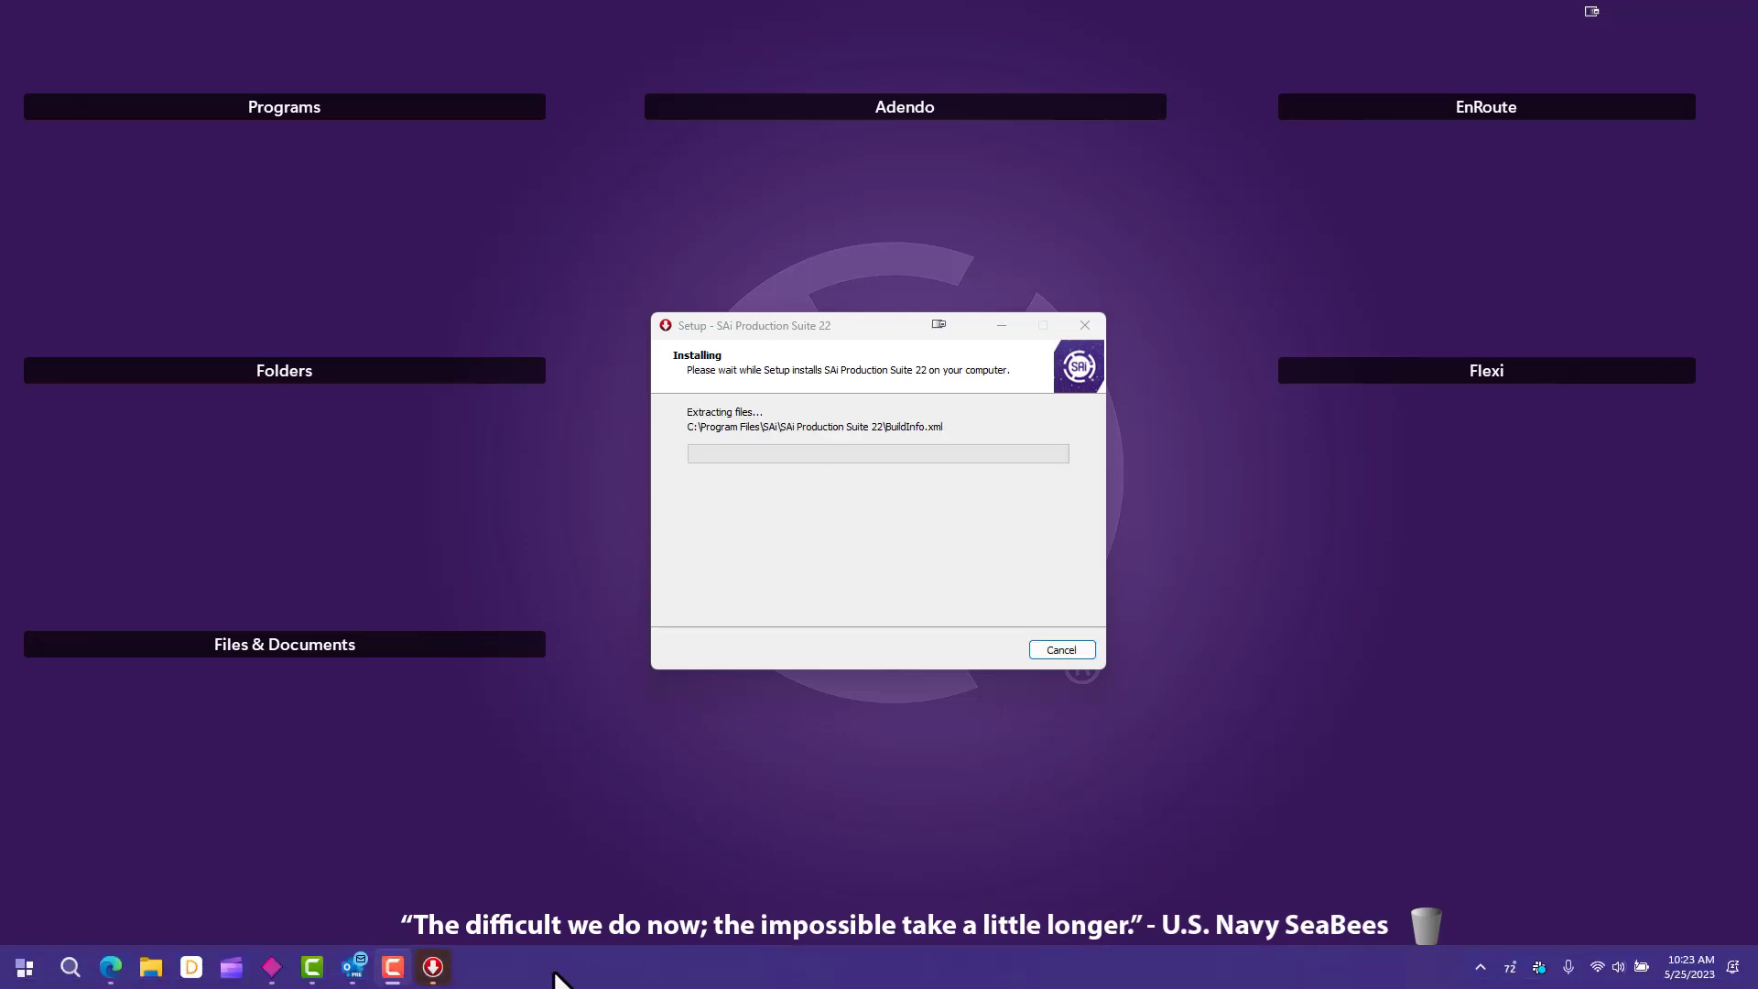
{"action": "left_click", "coordinate": [434, 969]}
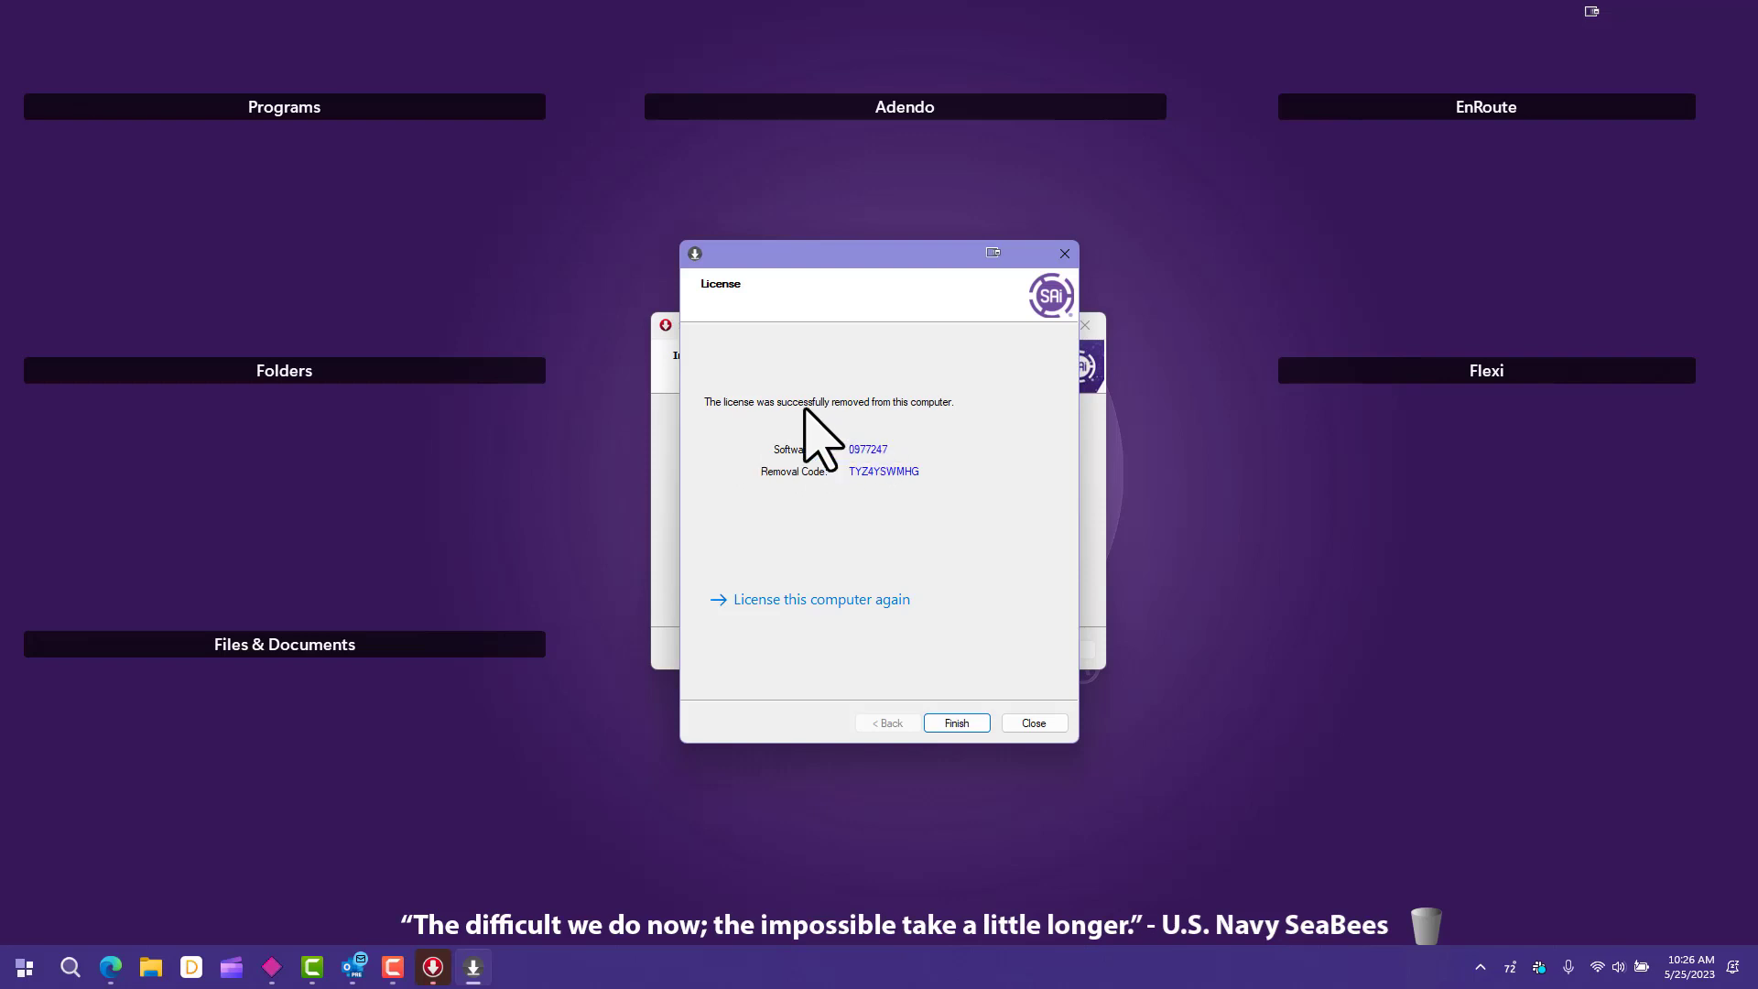
License this computer again and confirm Install Manager for FlexiSIGN & PRINT 22.0.3 in English with a desktop shortcut
{"action": "left_click", "coordinate": [821, 602]}
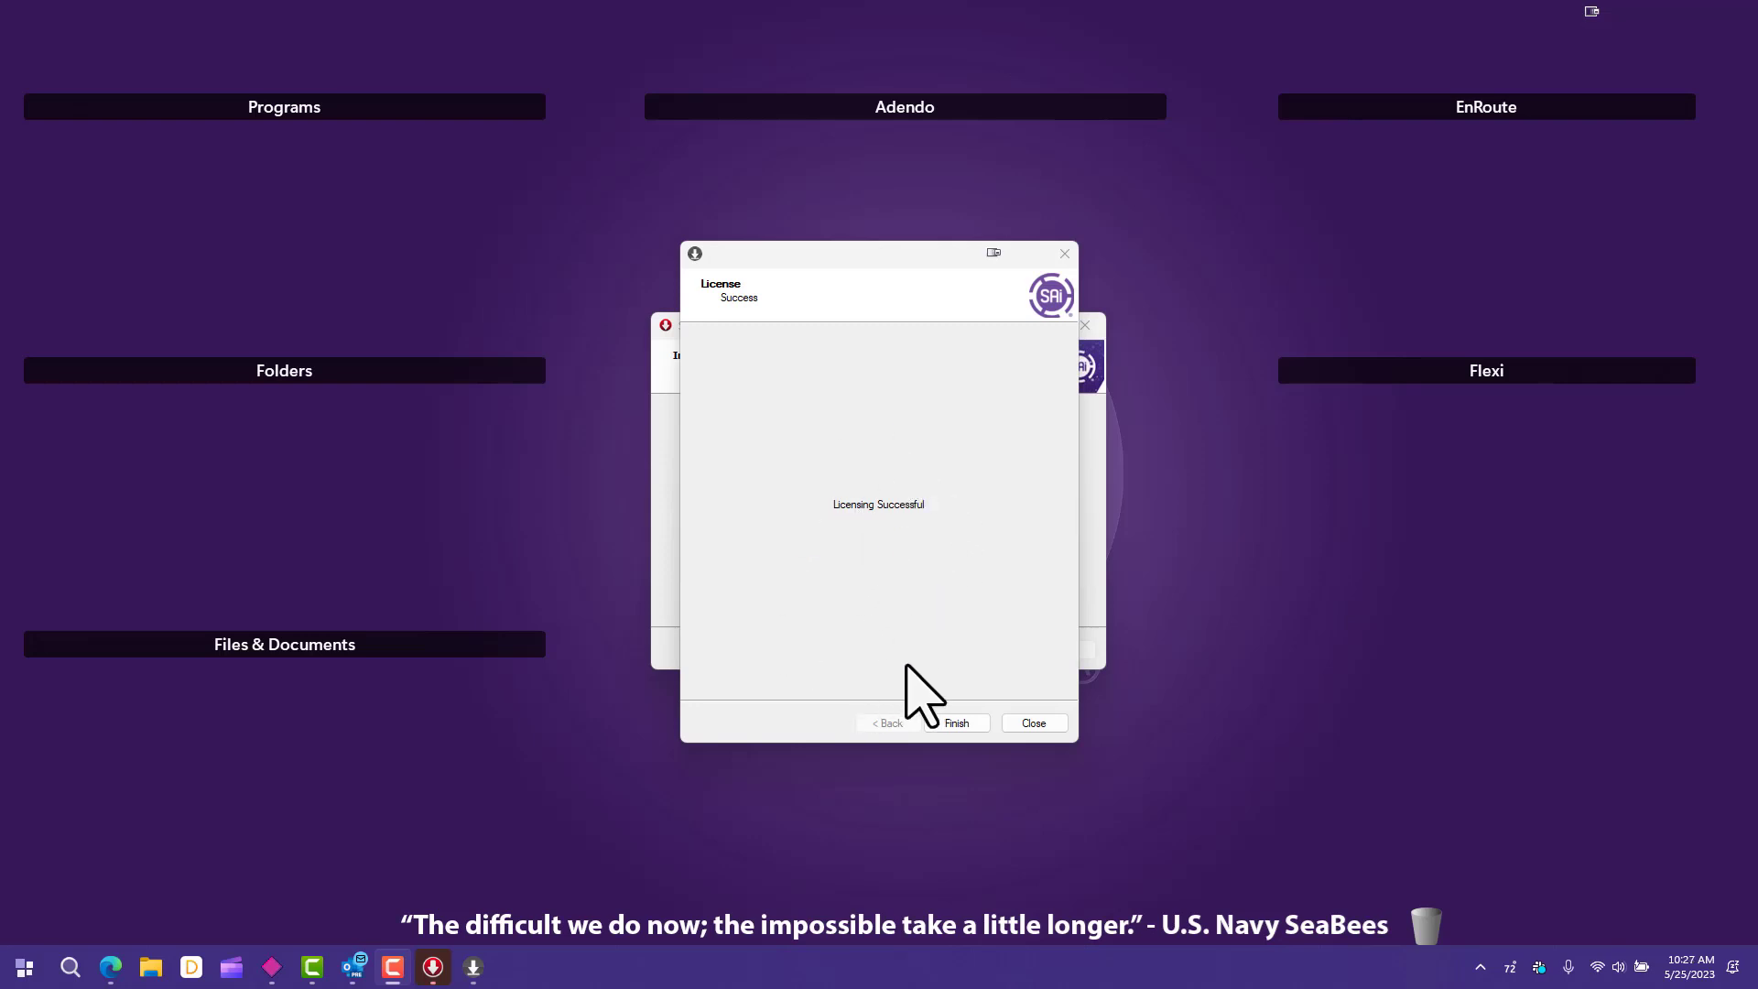
{"action": "left_click", "coordinate": [956, 725]}
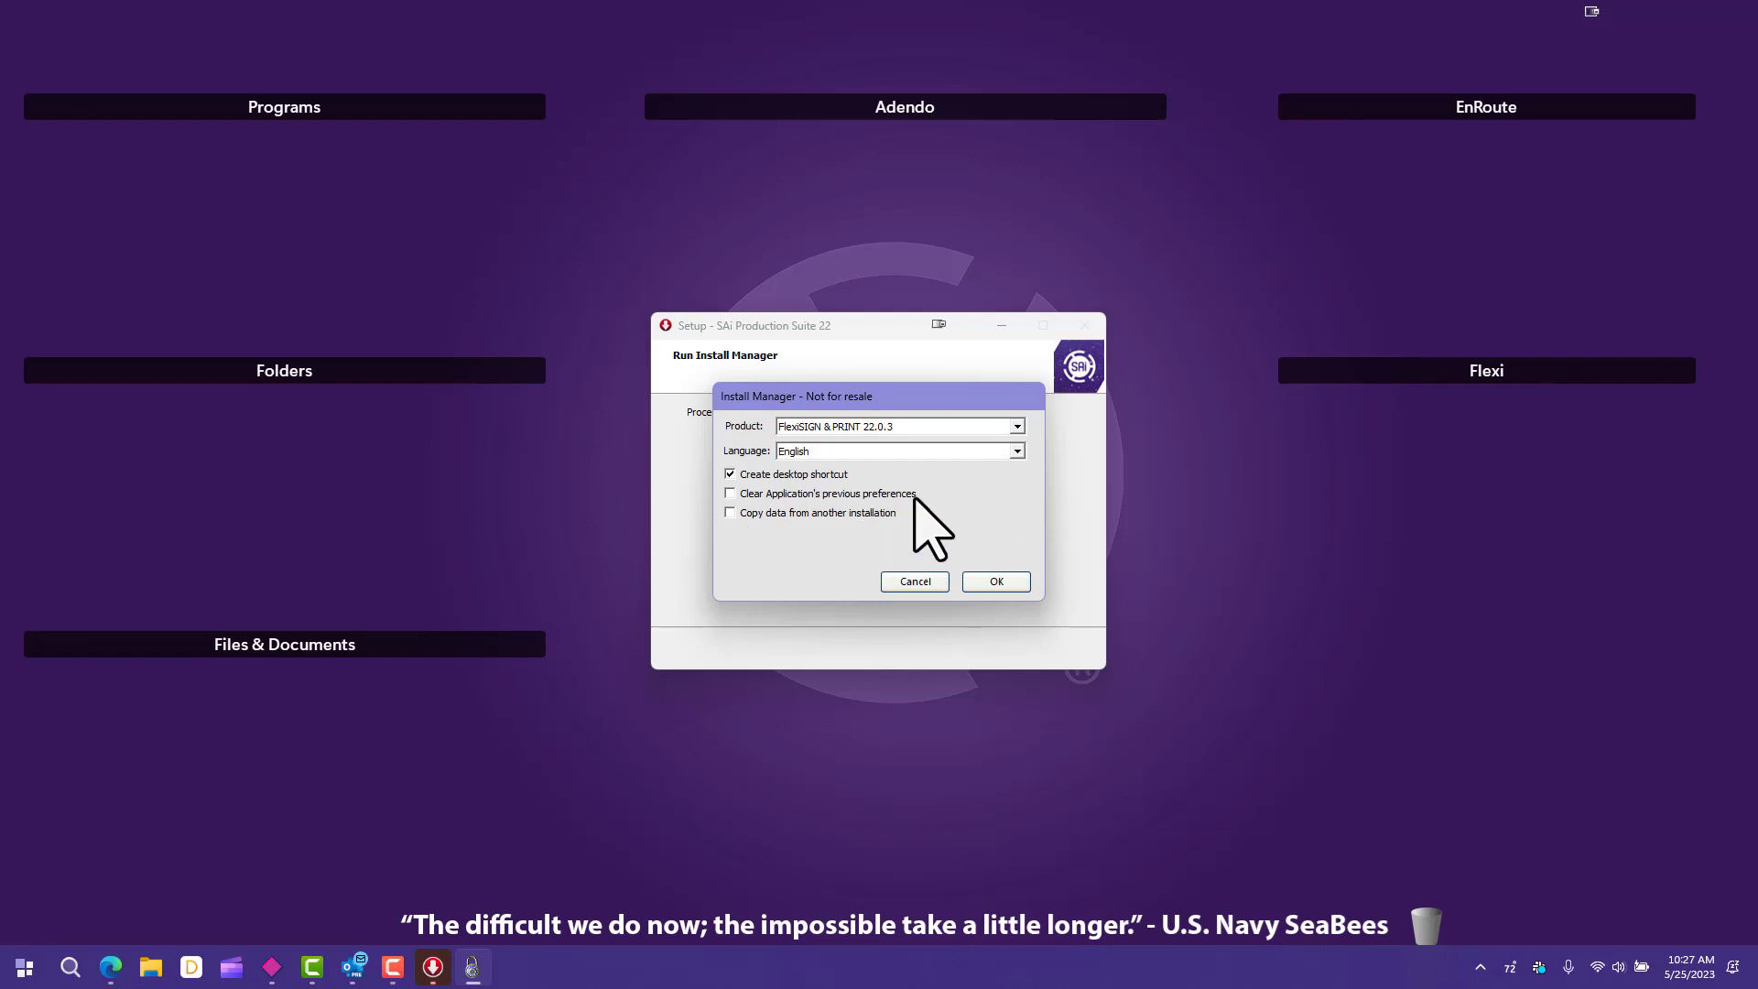
{"action": "left_click", "coordinate": [997, 582]}
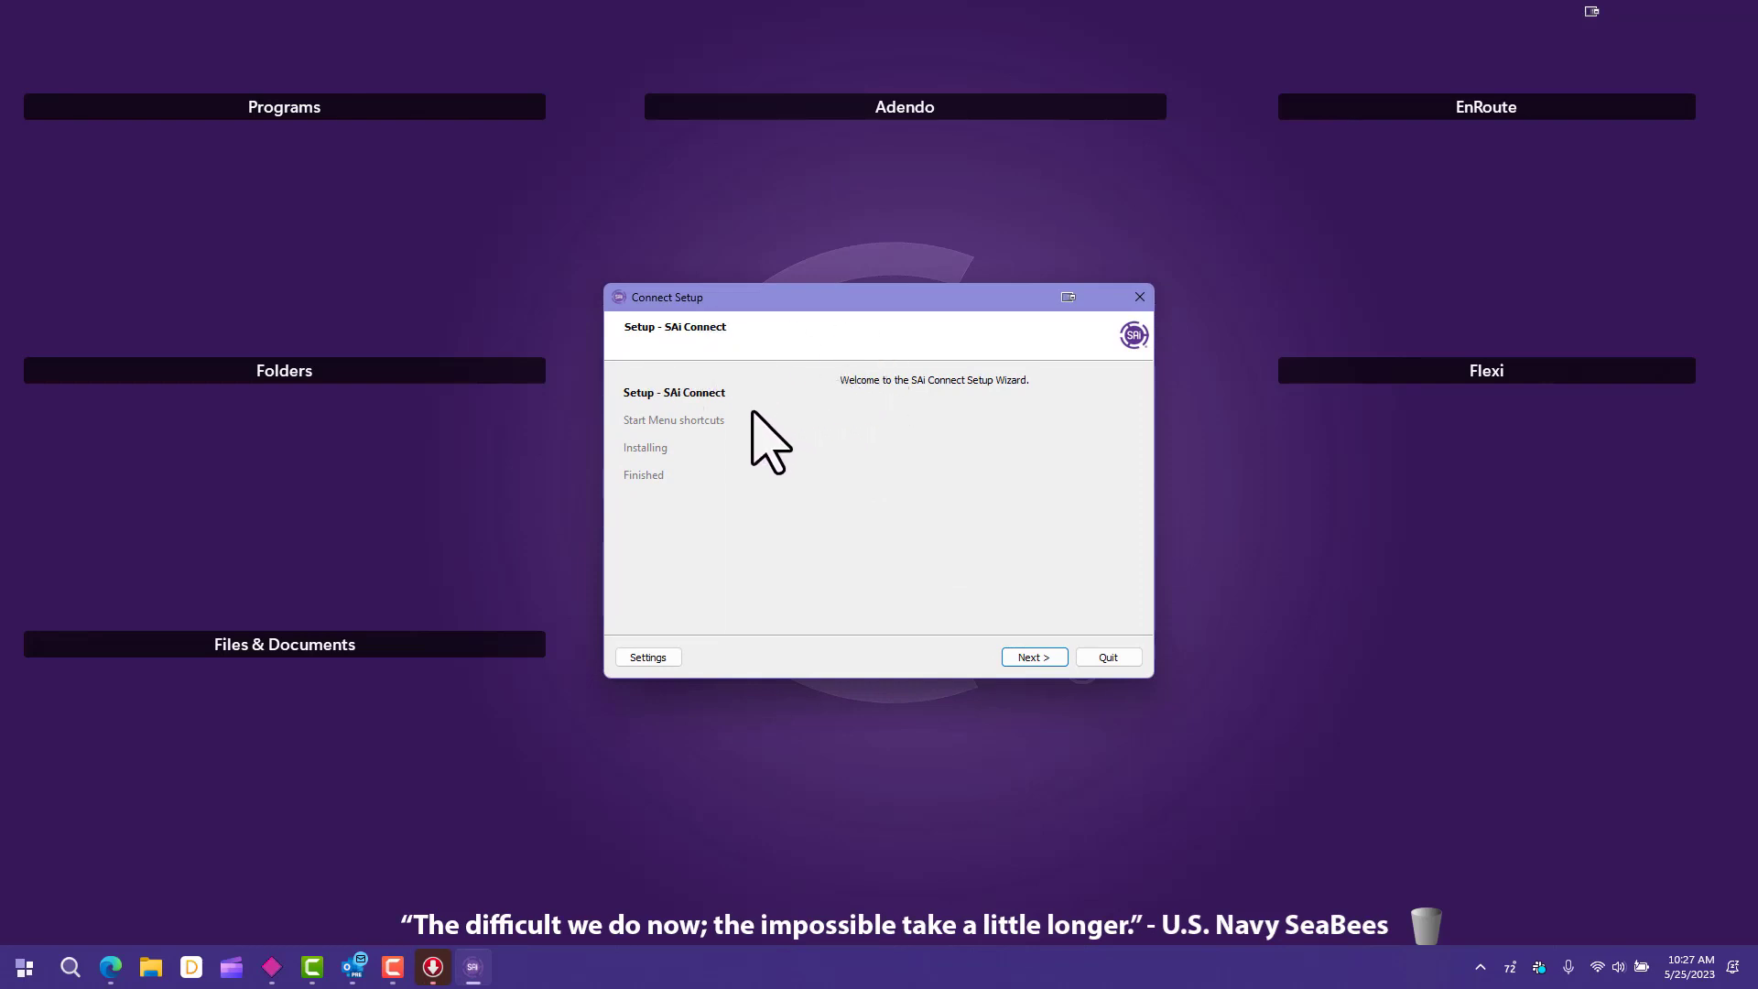
Install SAi Connect with the default Start Menu shortcuts and have the application start after installation
{"action": "left_click", "coordinate": [1035, 657]}
{"action": "left_click", "coordinate": [1036, 657]}
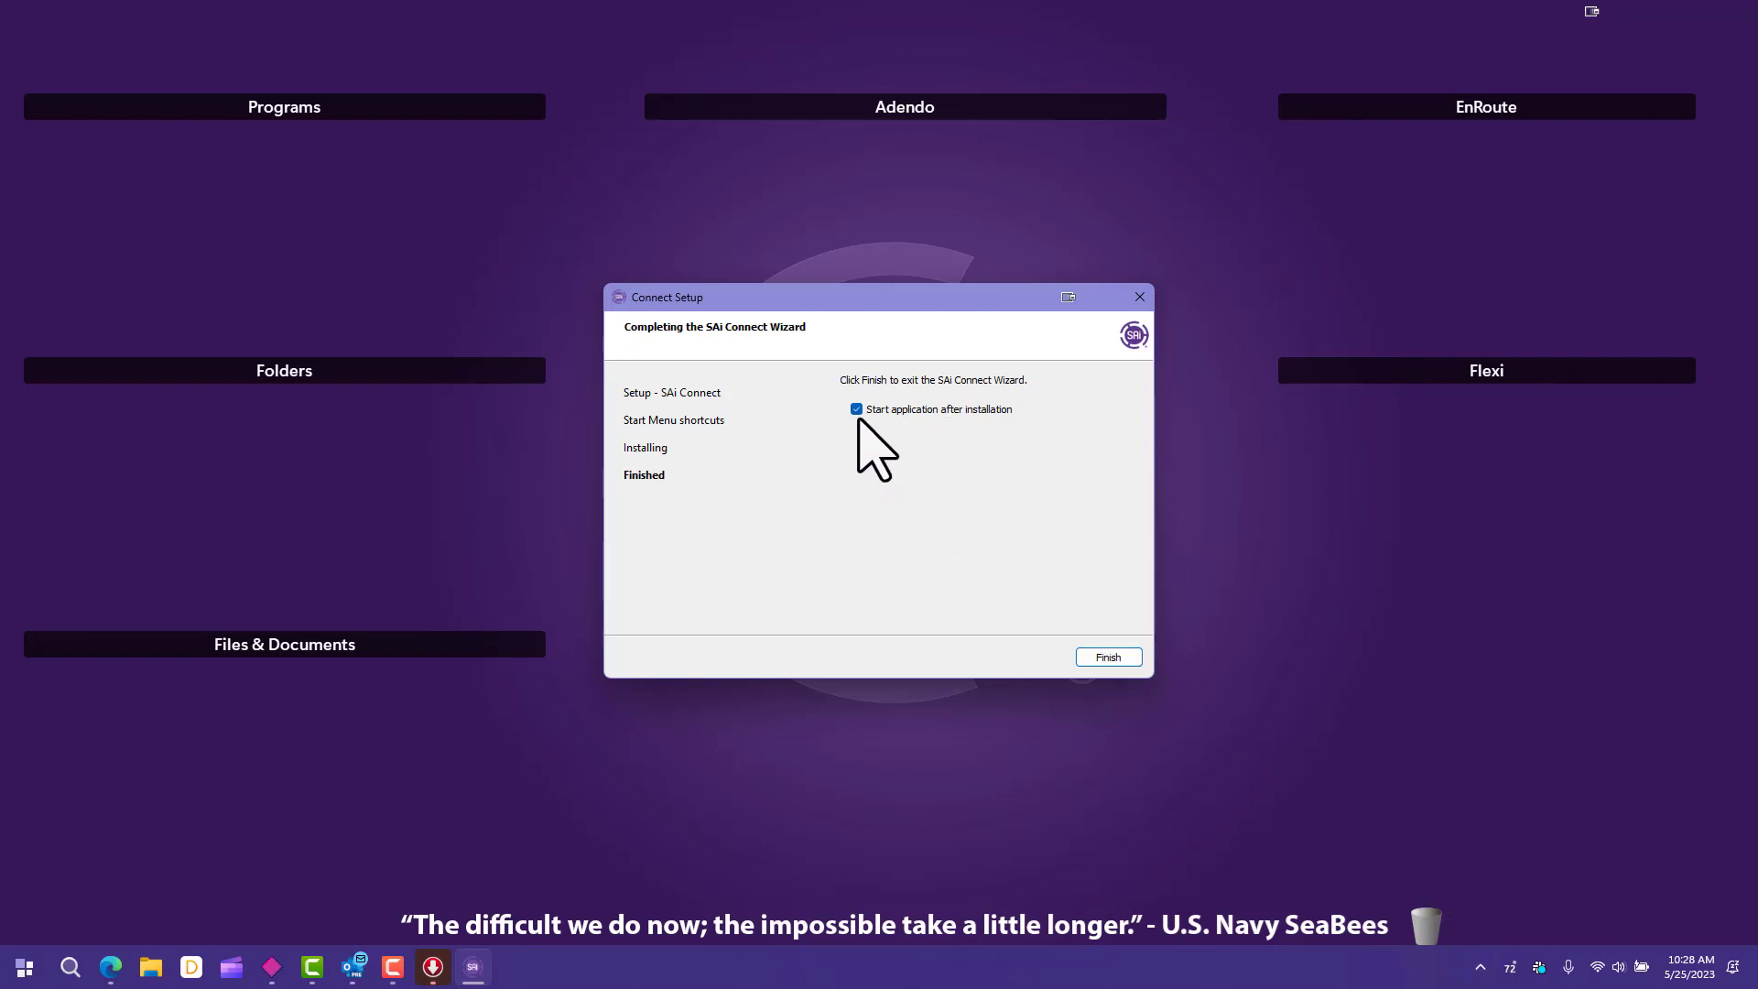
{"action": "left_click", "coordinate": [1108, 657]}
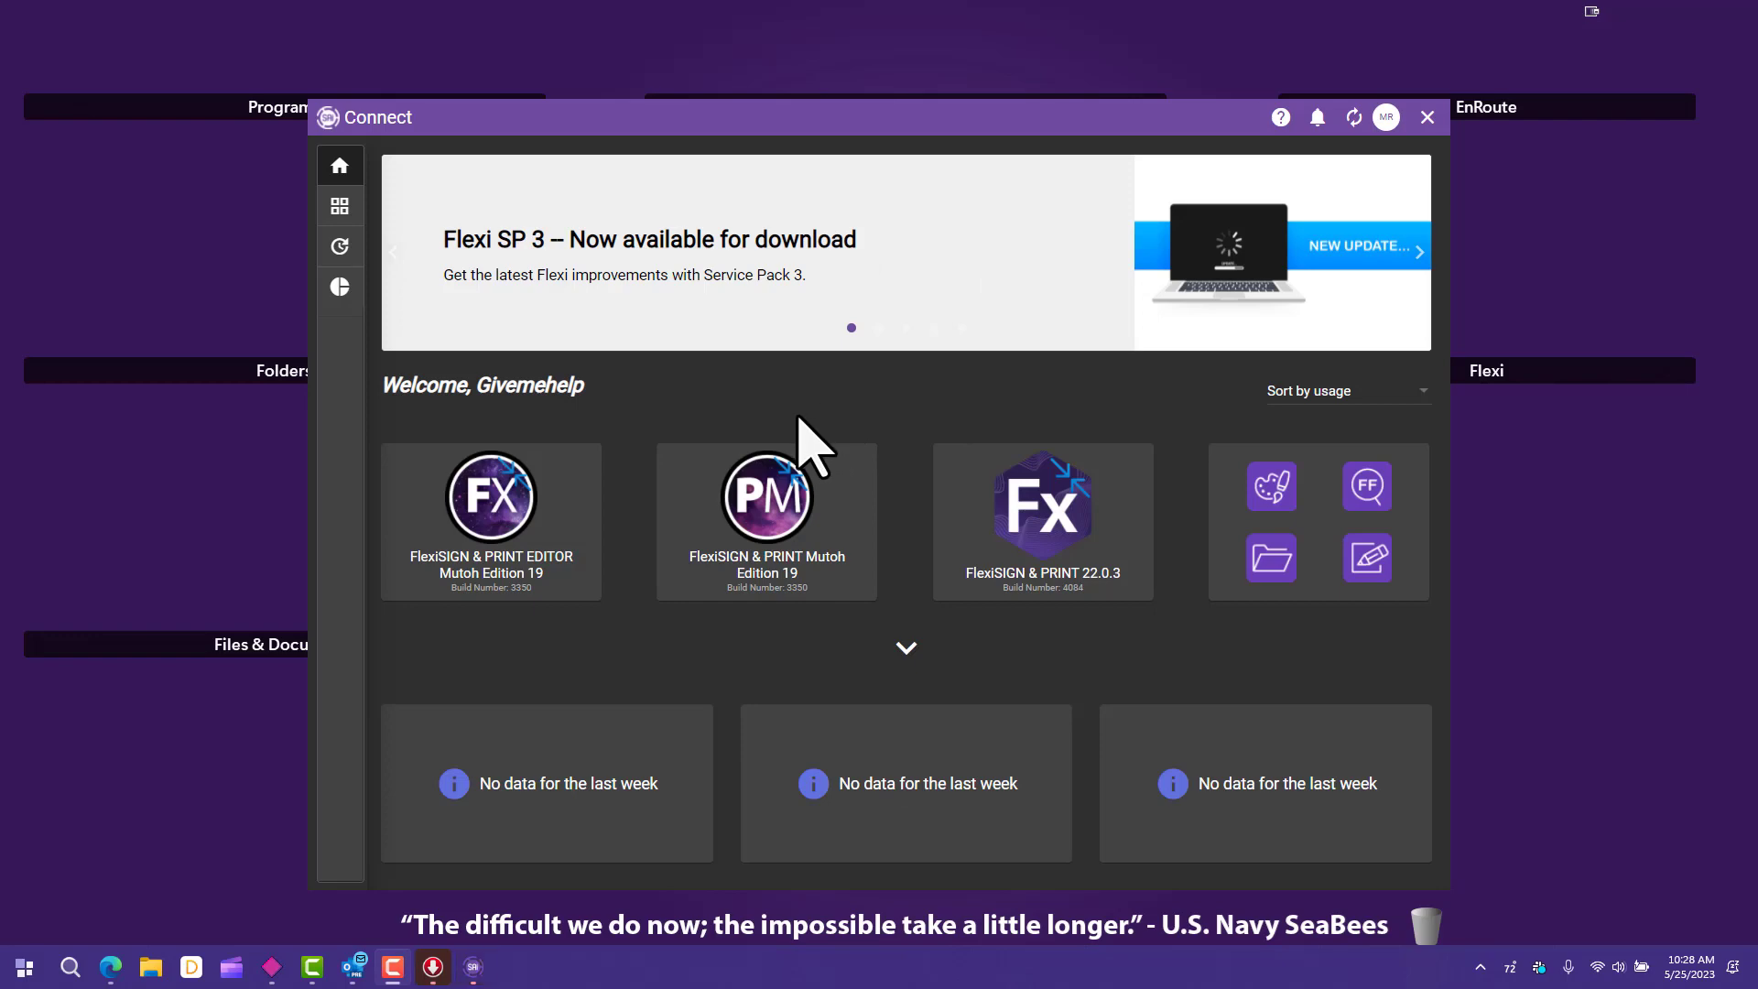
Look through Connect's all apps, updates and usage statistics pages and return to its home page
{"action": "left_click", "coordinate": [350, 207]}
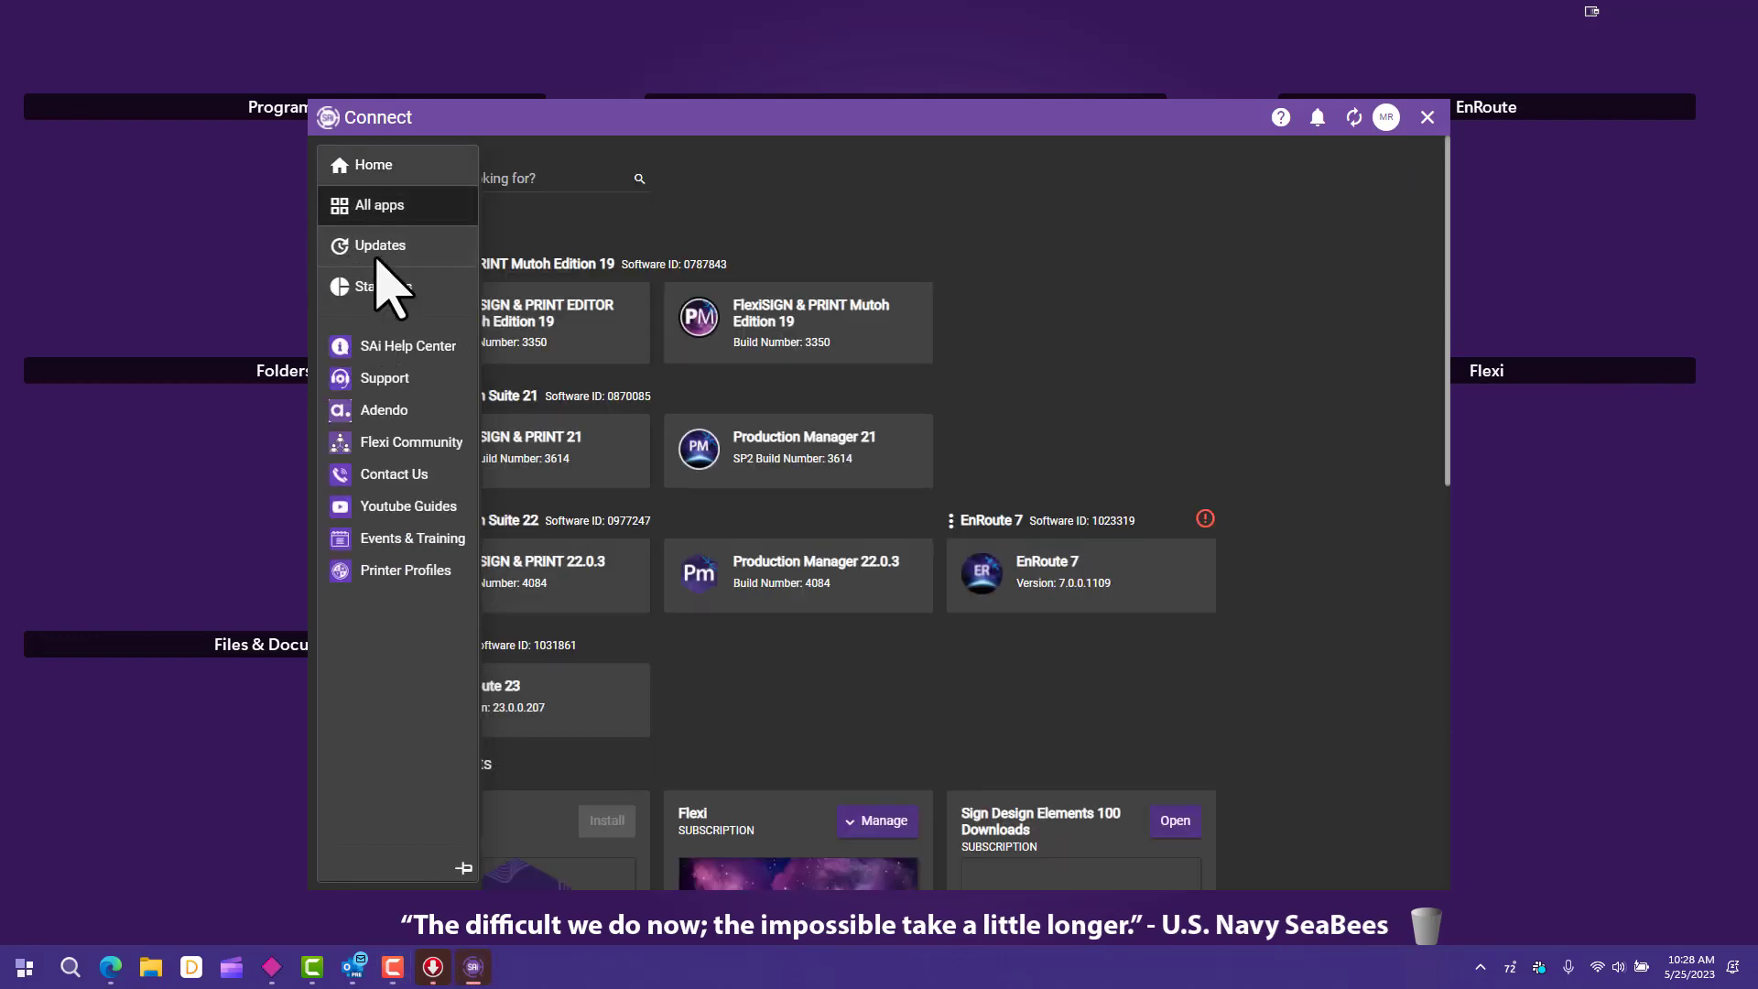
{"action": "left_click", "coordinate": [375, 243]}
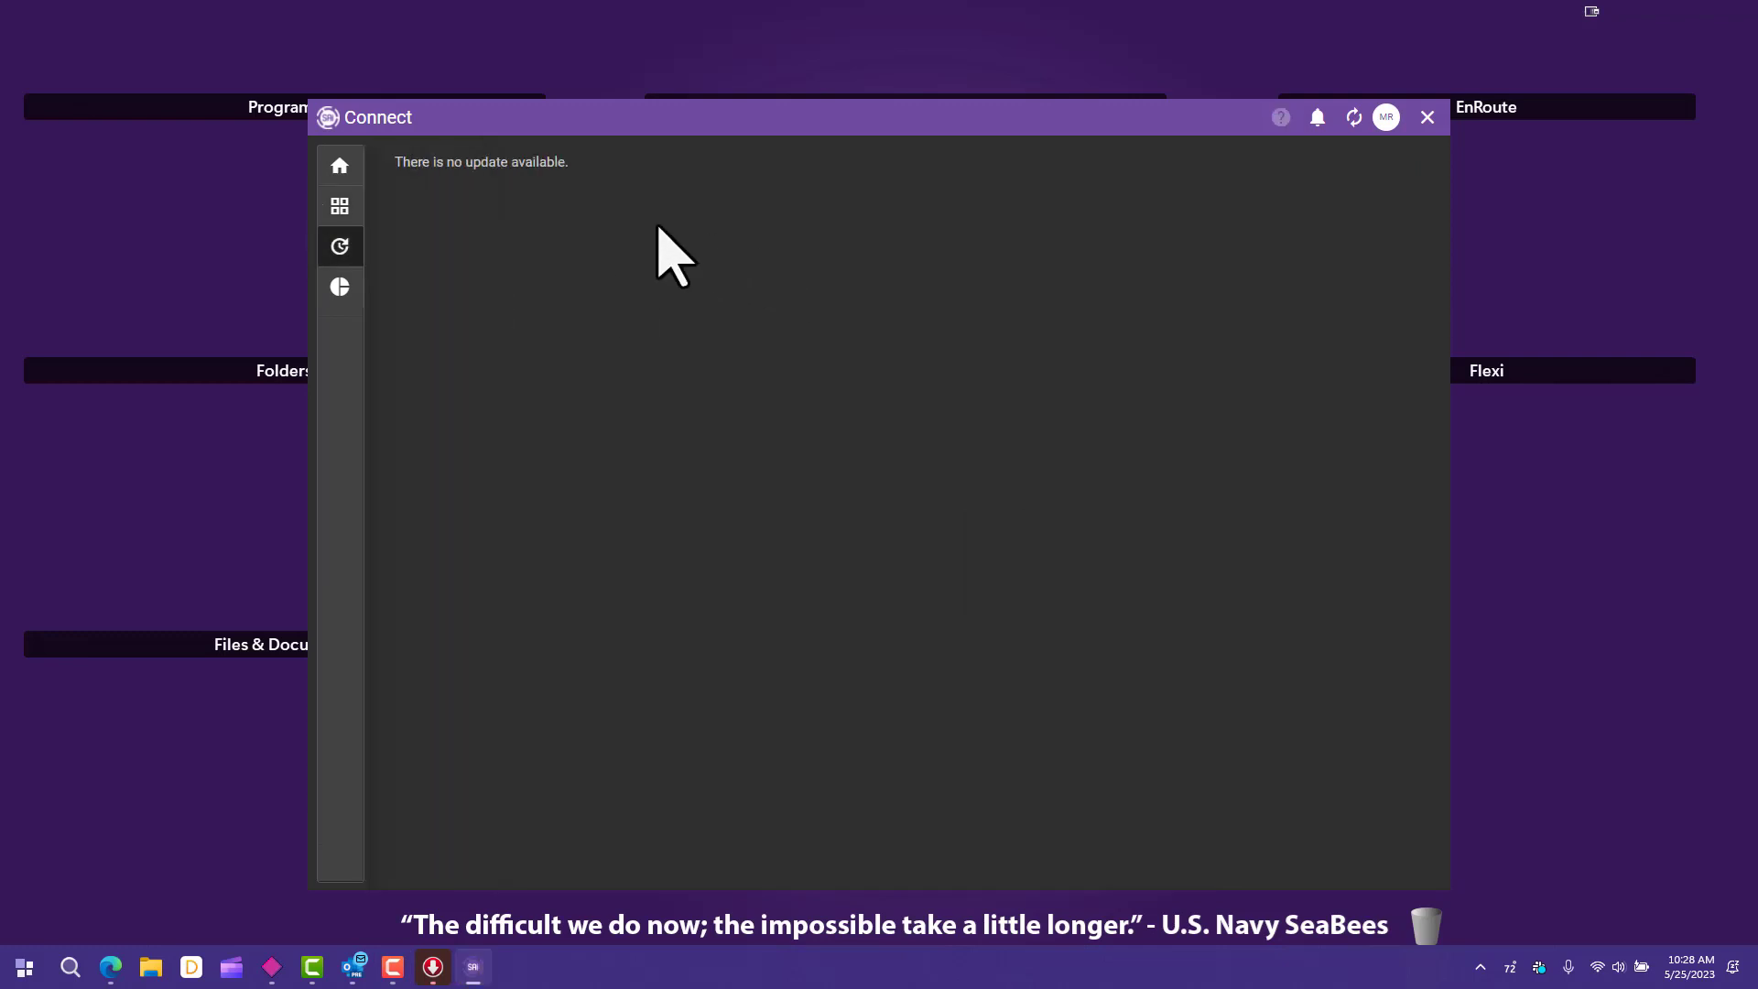
{"action": "left_click", "coordinate": [348, 289]}
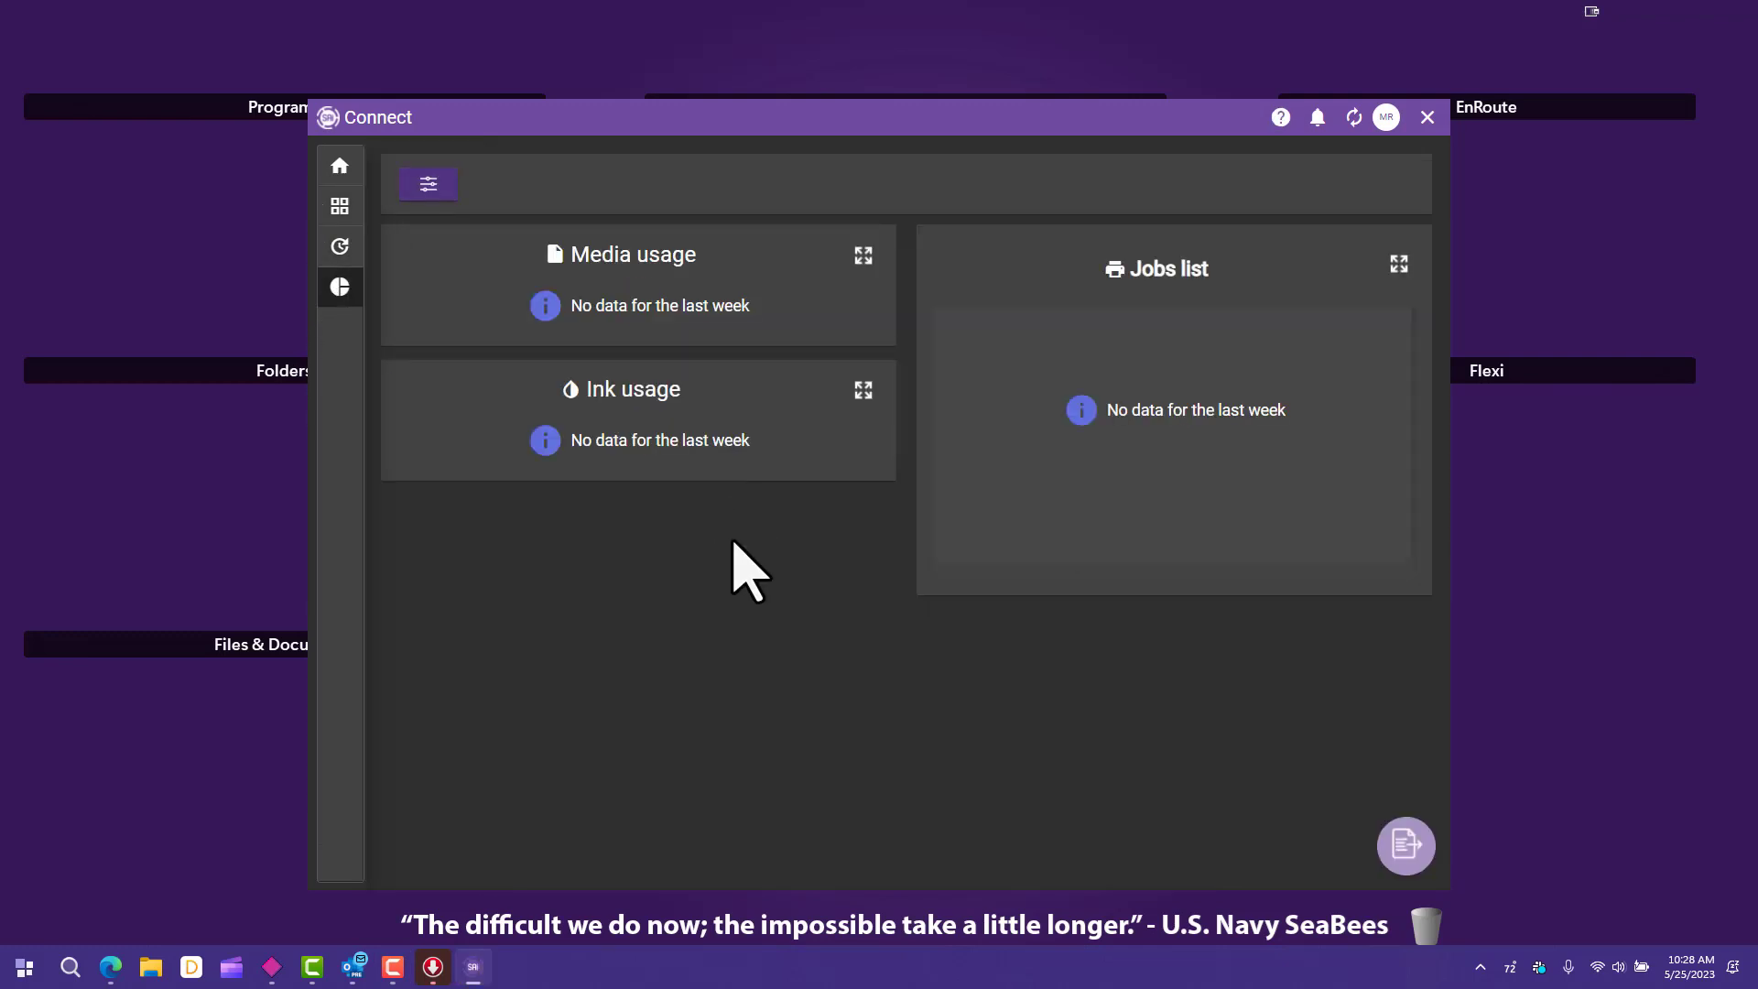
{"action": "left_click", "coordinate": [343, 166]}
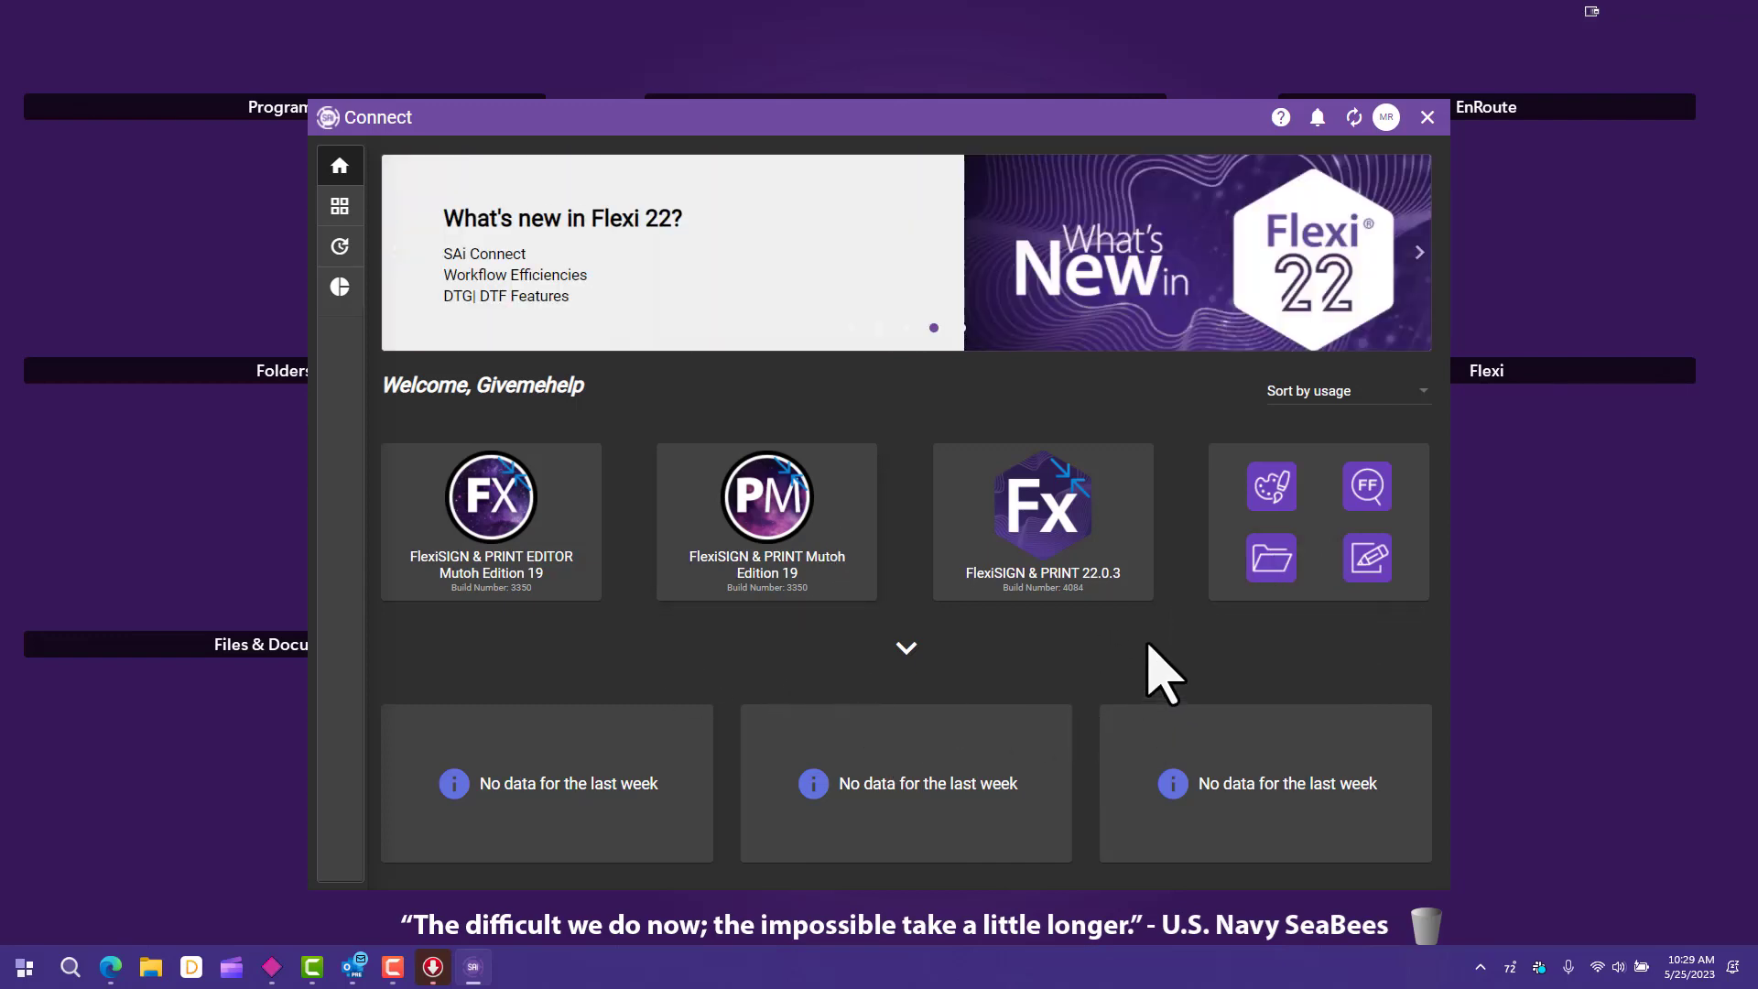
Close Connect and finish the setup wizard with its Readme PDF option enabled, closing the Readme once viewed
{"action": "left_click", "coordinate": [1428, 117]}
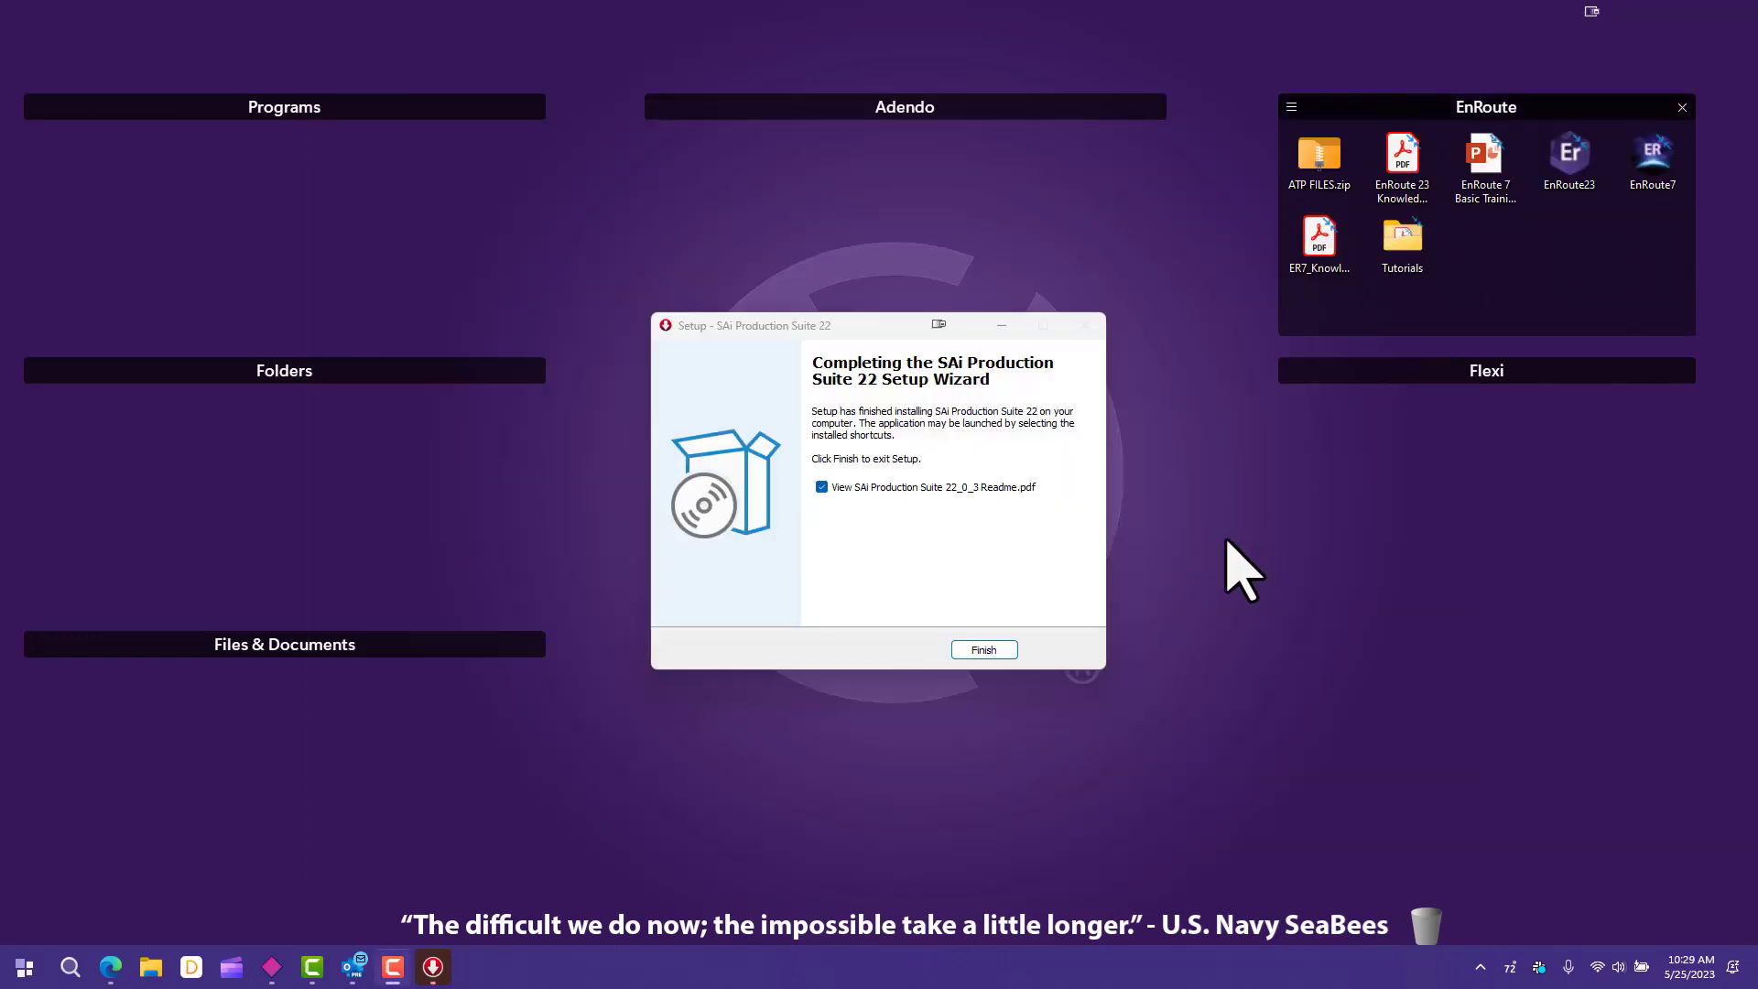
{"action": "left_click", "coordinate": [986, 650]}
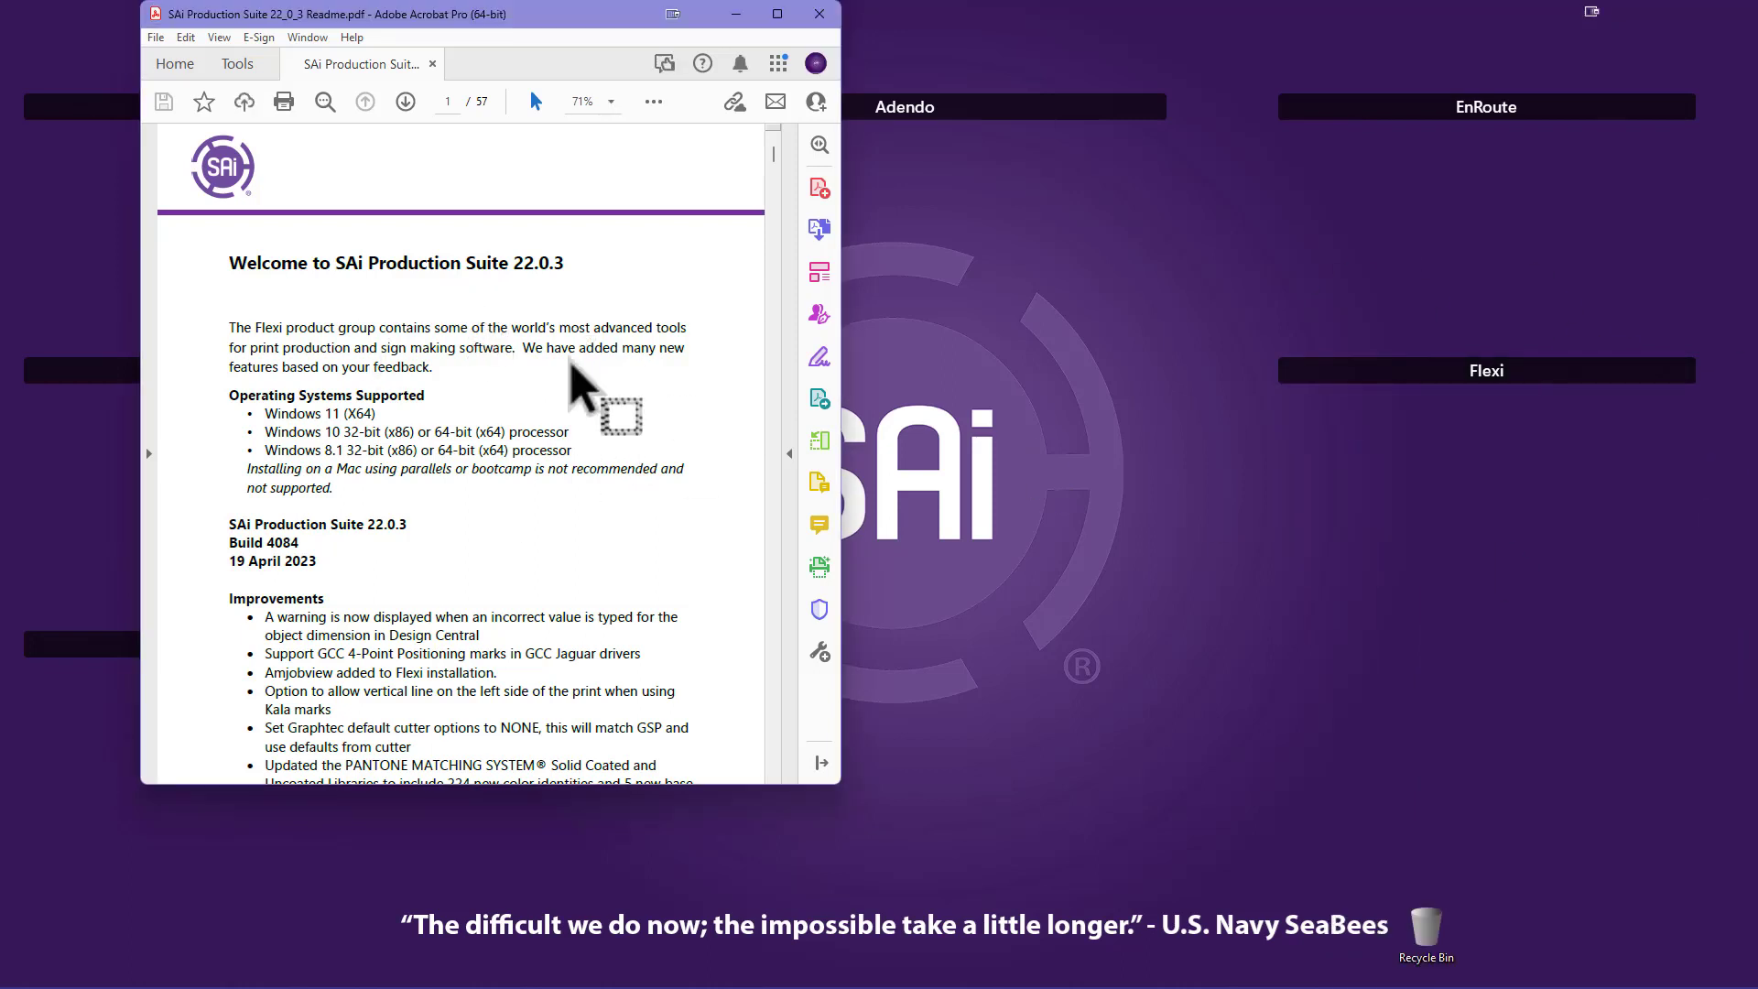
{"action": "left_click", "coordinate": [818, 13]}
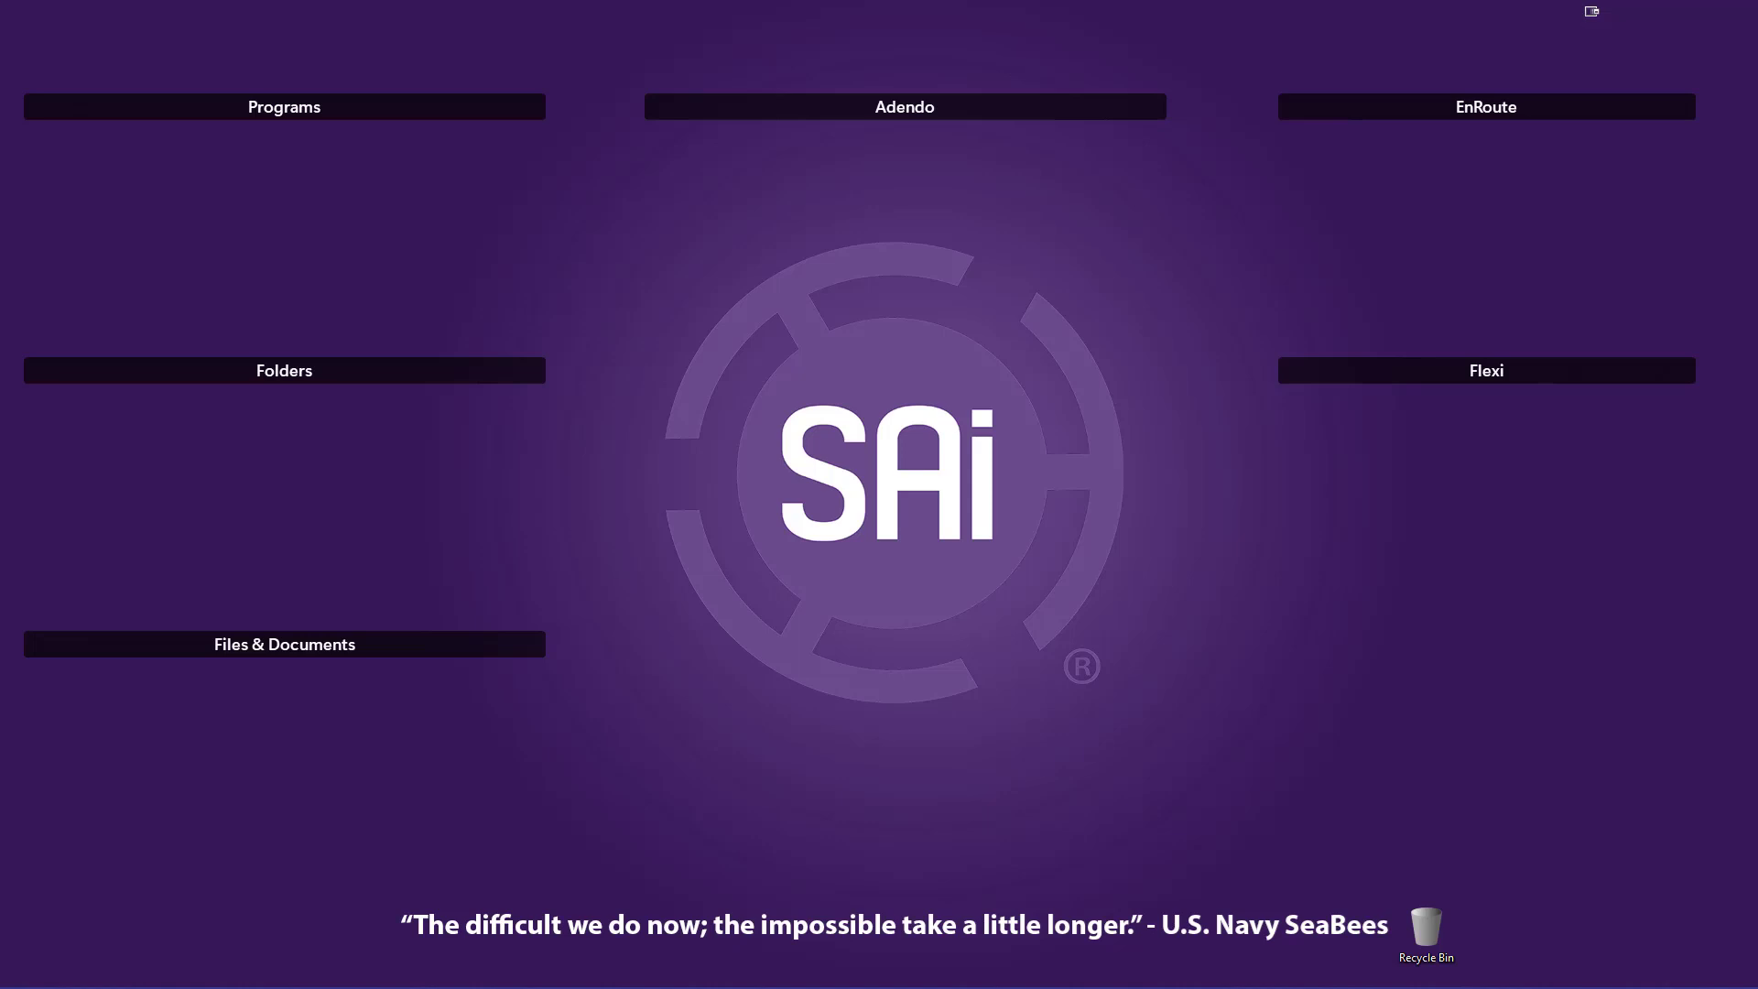
Launch FlexiSIGN & PRINT 22.0.3 and Production Manager from the desktop to check them, minimizing each one
{"action": "mouse_move", "coordinate": [1530, 363]}
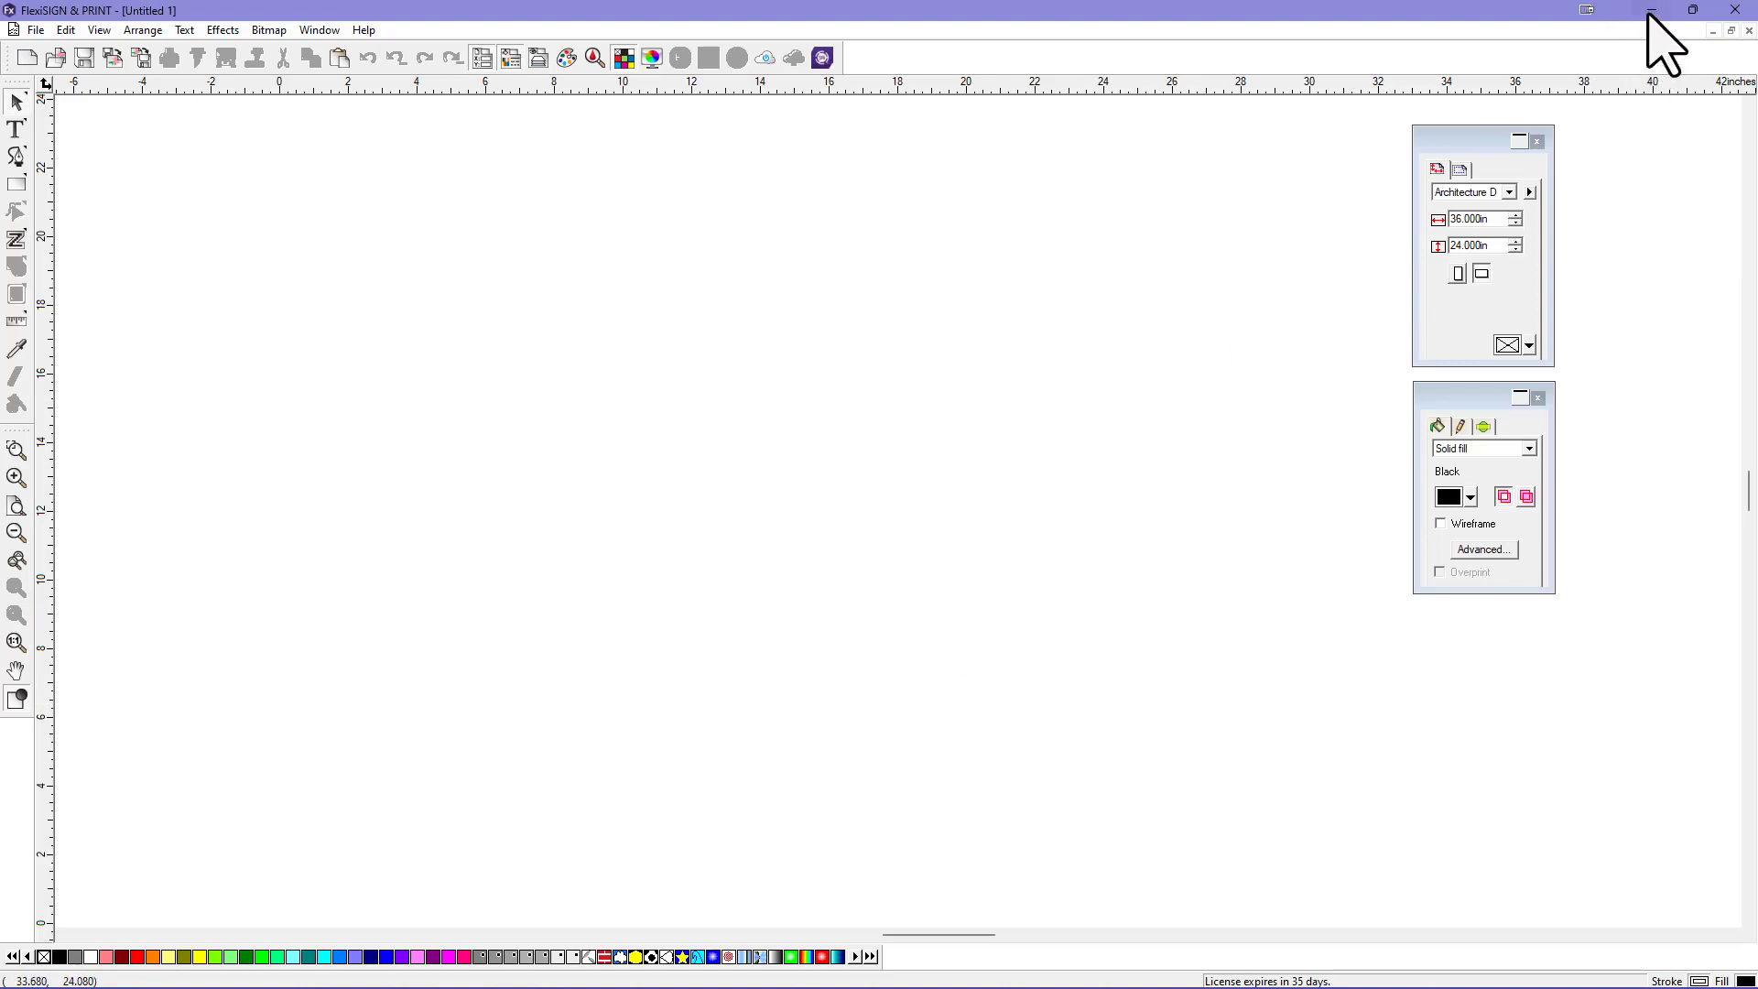
{"action": "left_click", "coordinate": [1651, 10]}
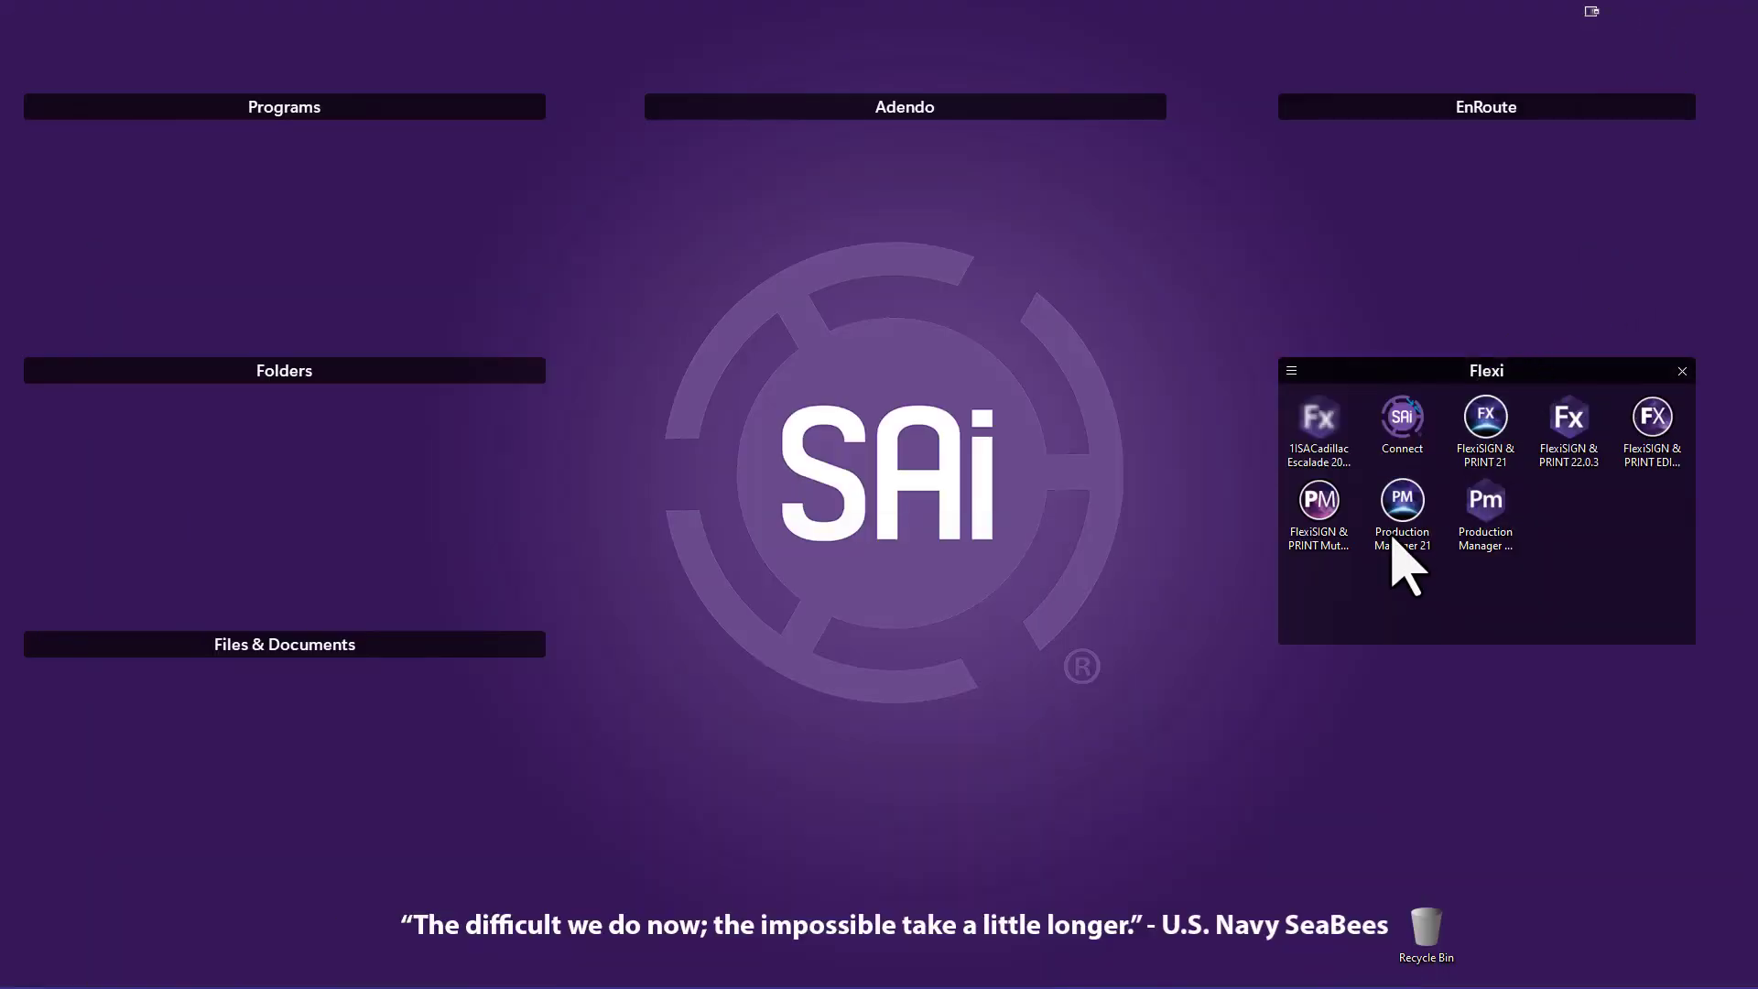
{"action": "double_click", "coordinate": [1490, 520]}
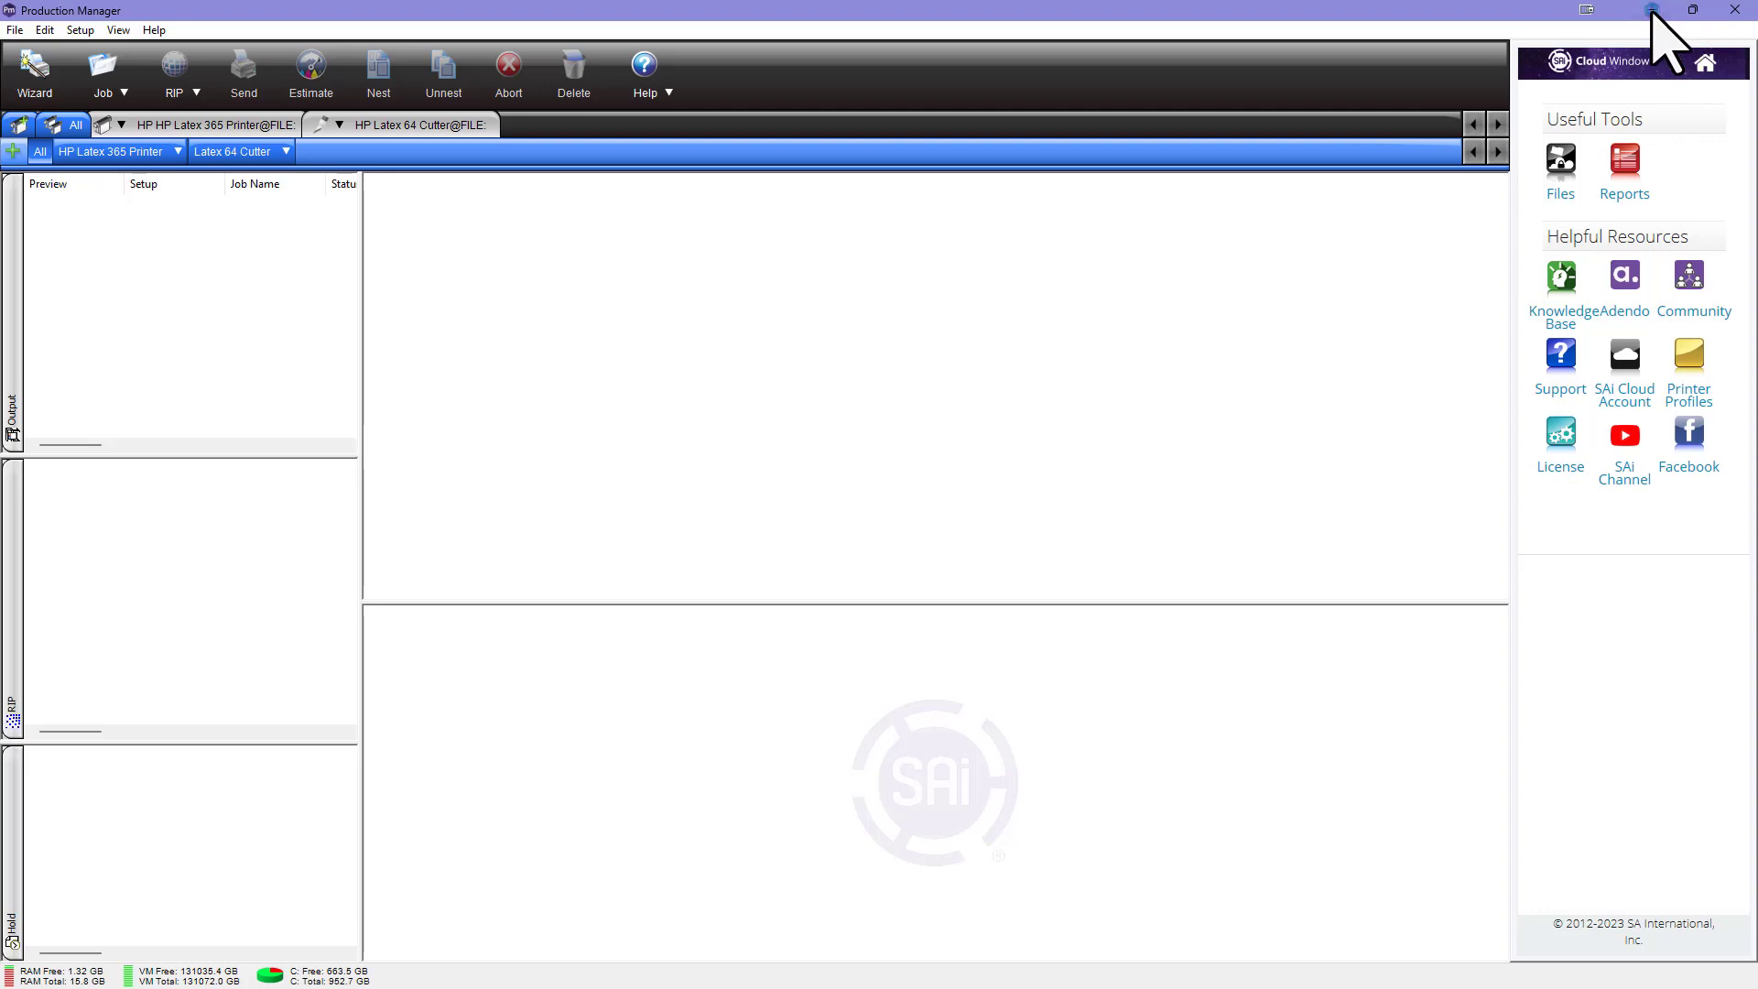
{"action": "left_click", "coordinate": [1652, 10]}
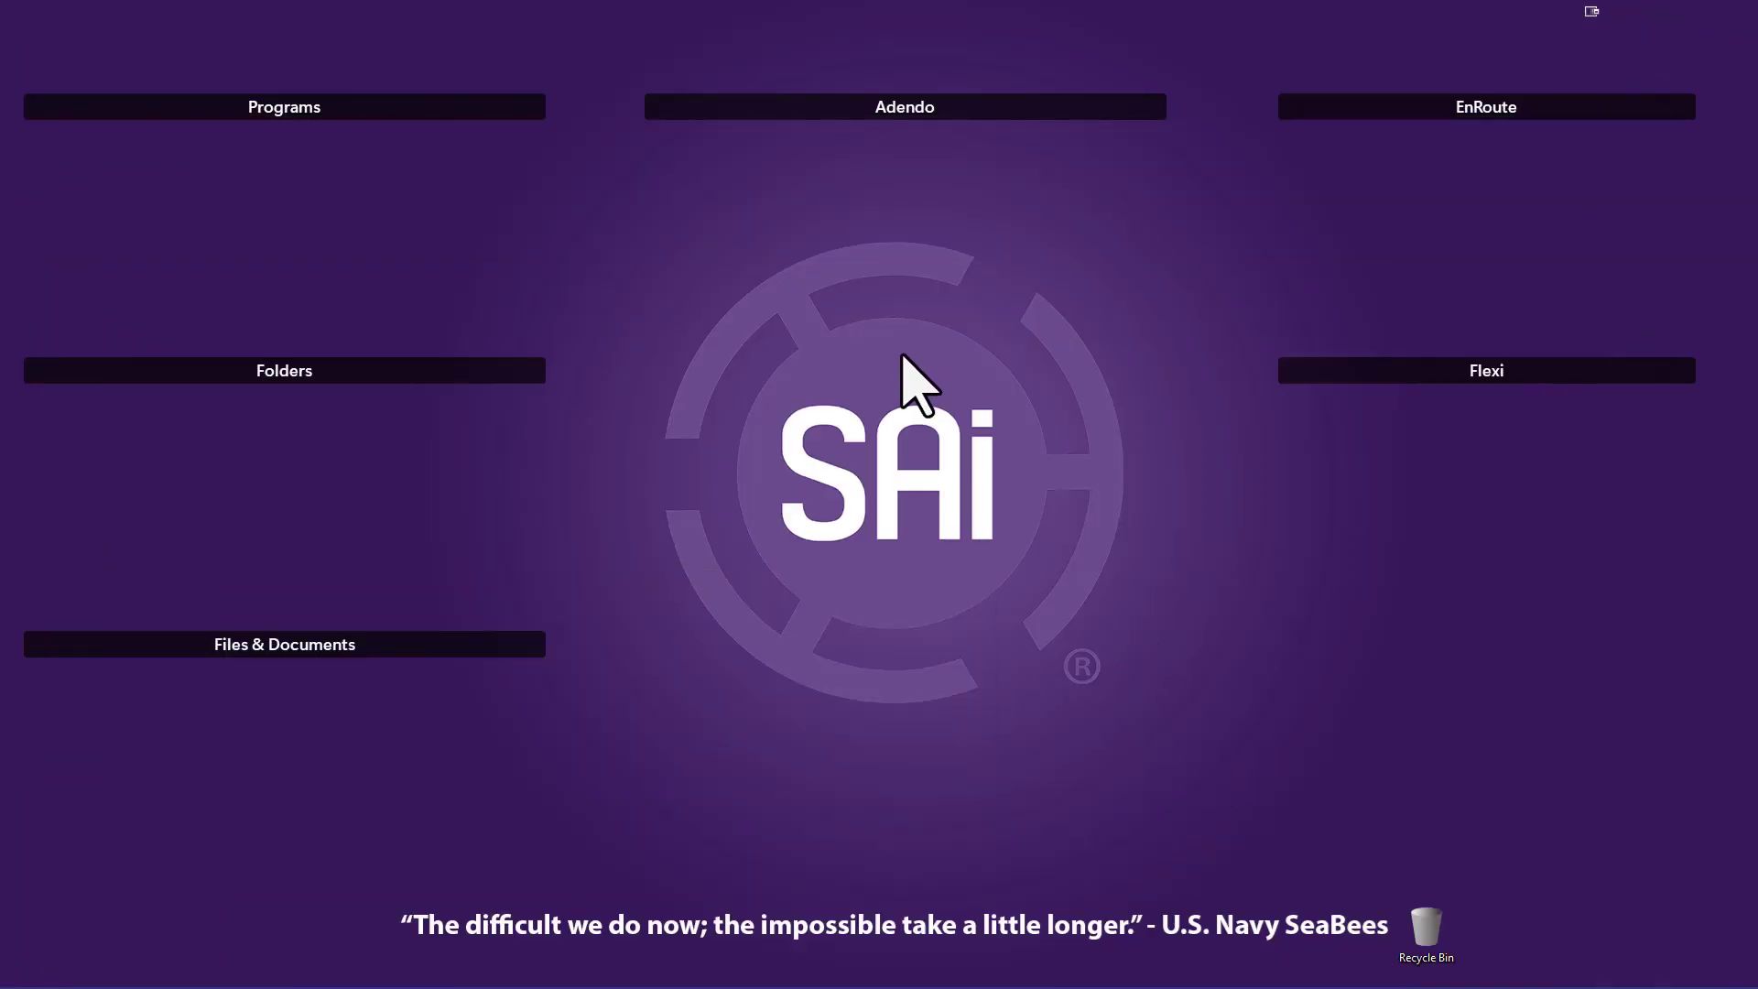